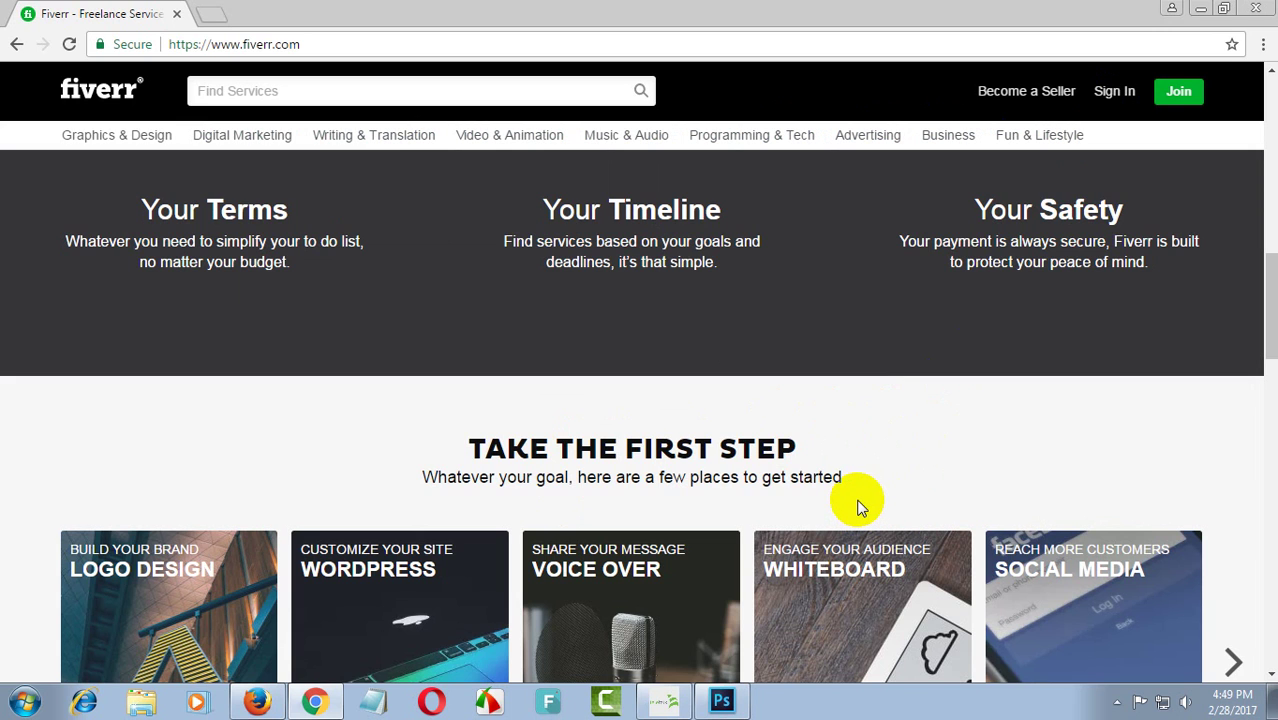
scroll(858, 490, down, 5)
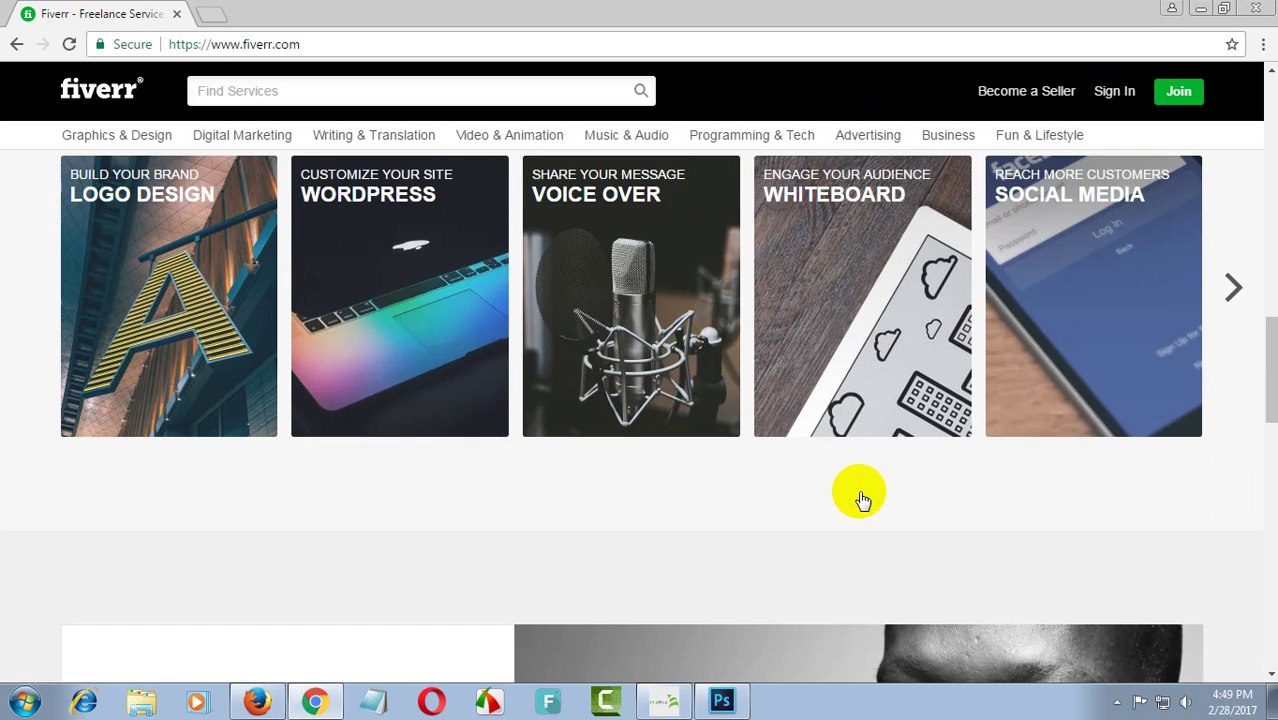
scroll(858, 490, down, 7)
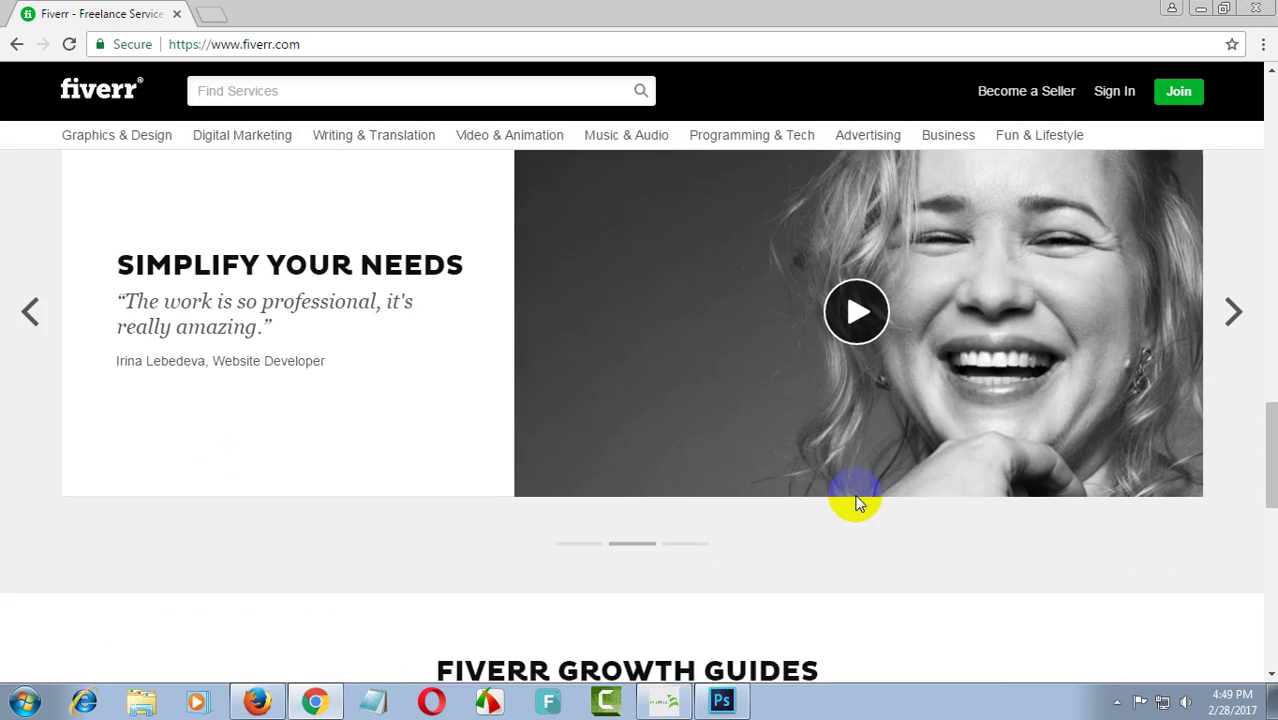
scroll(847, 508, down, 5)
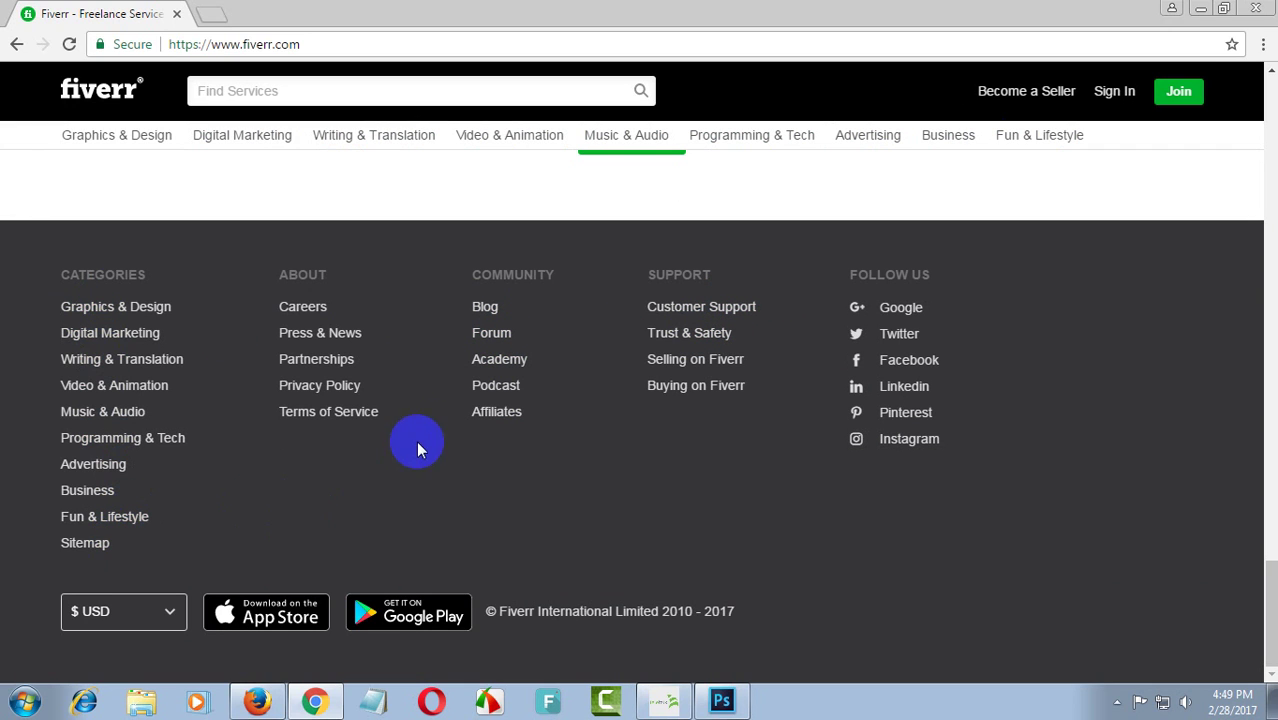
scroll(713, 420, up, 2)
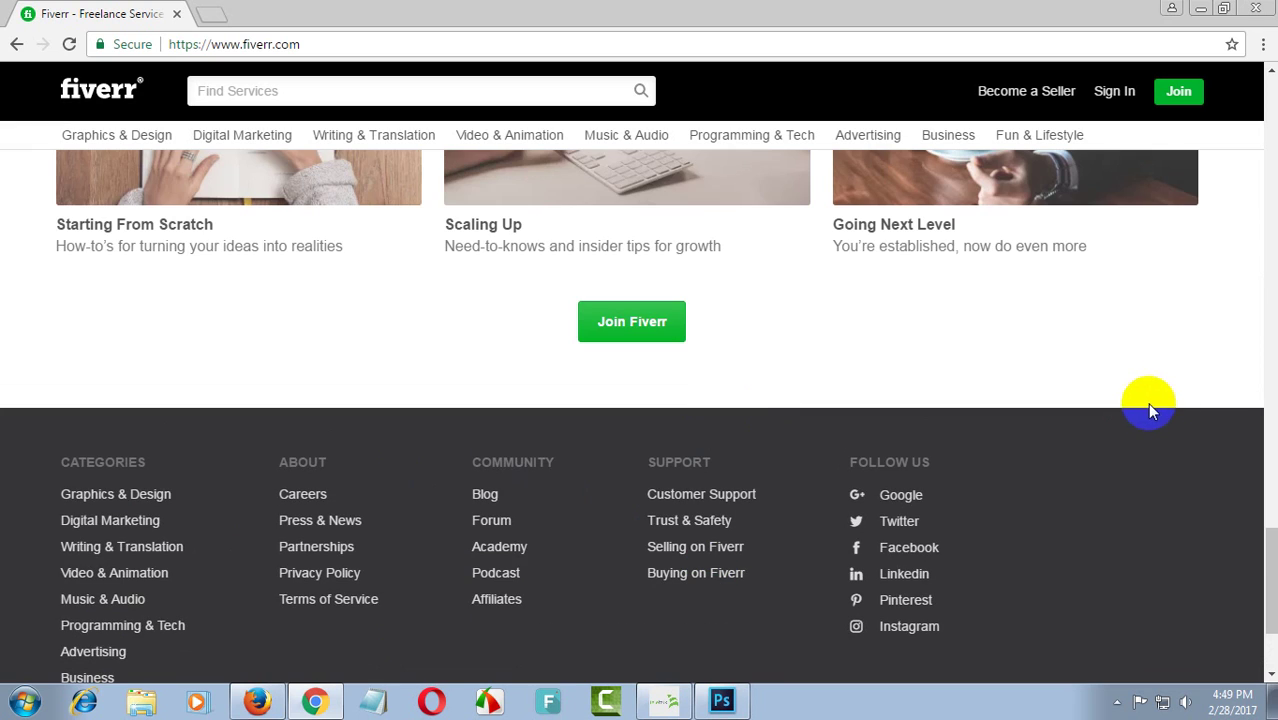
scroll(1115, 390, up, 2)
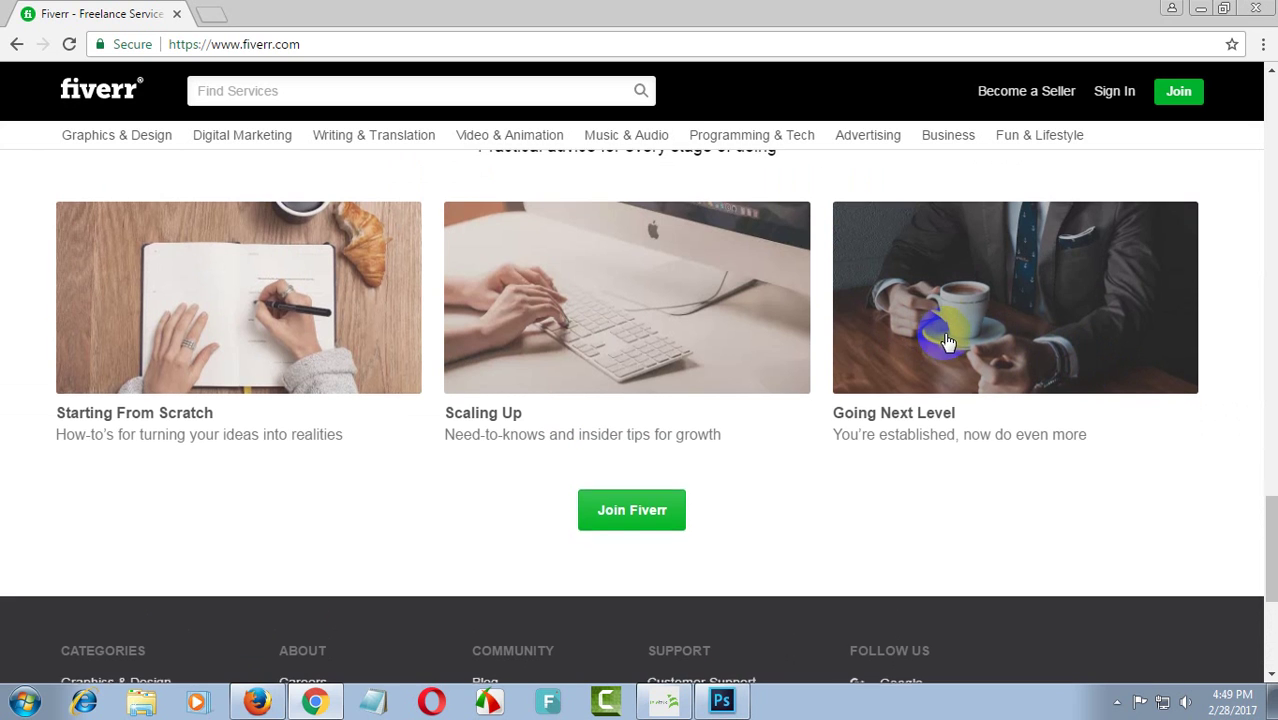
scroll(945, 340, up, 2)
scroll(960, 332, up, 3)
scroll(1040, 330, up, 3)
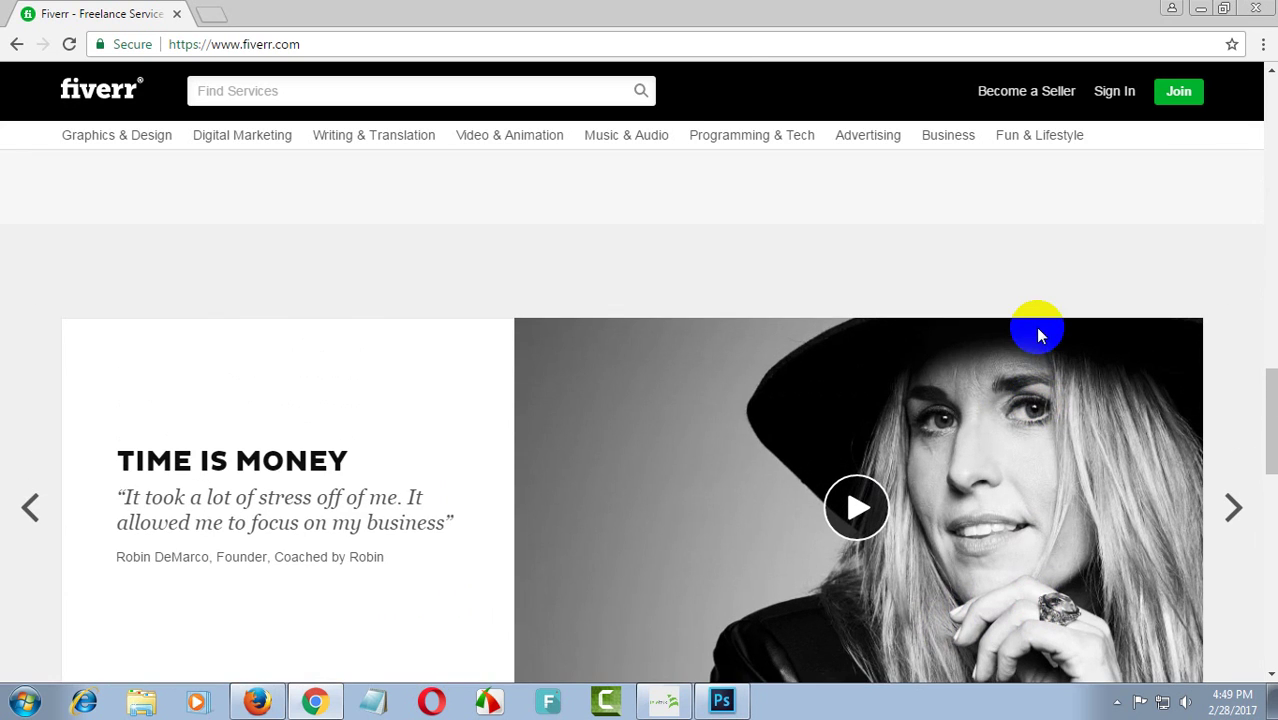
scroll(876, 266, up, 3)
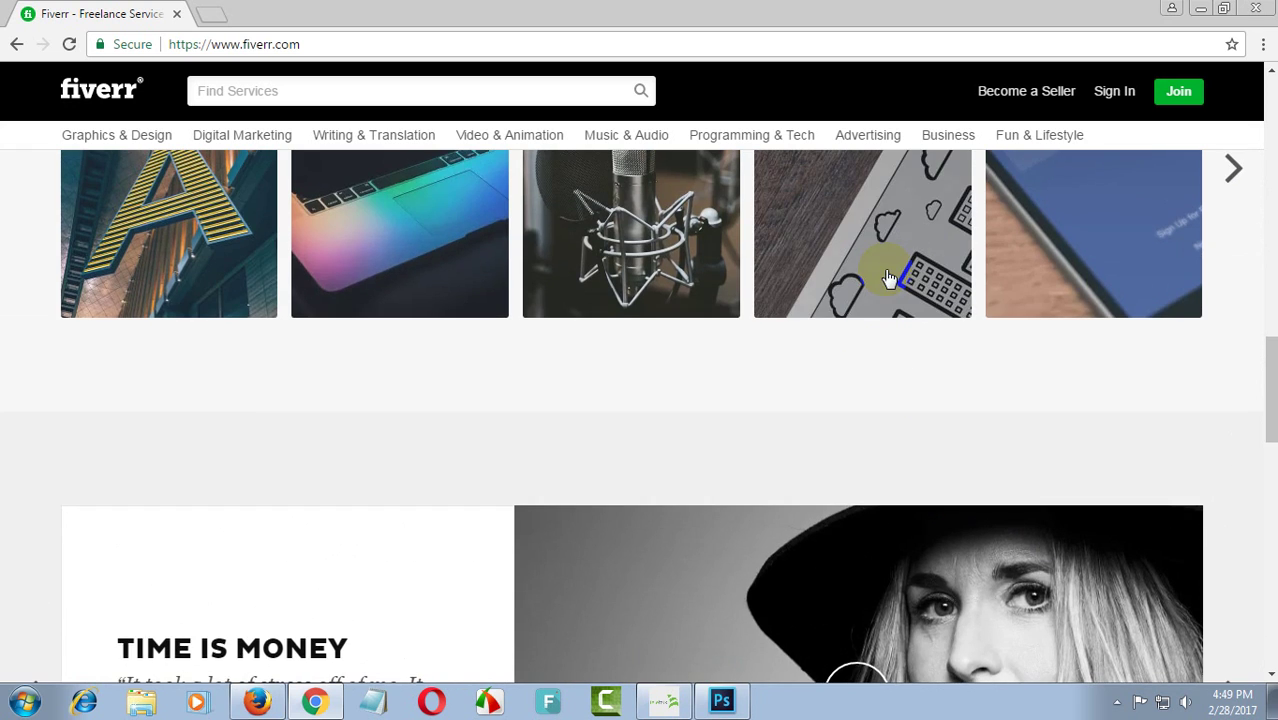
scroll(890, 278, up, 2)
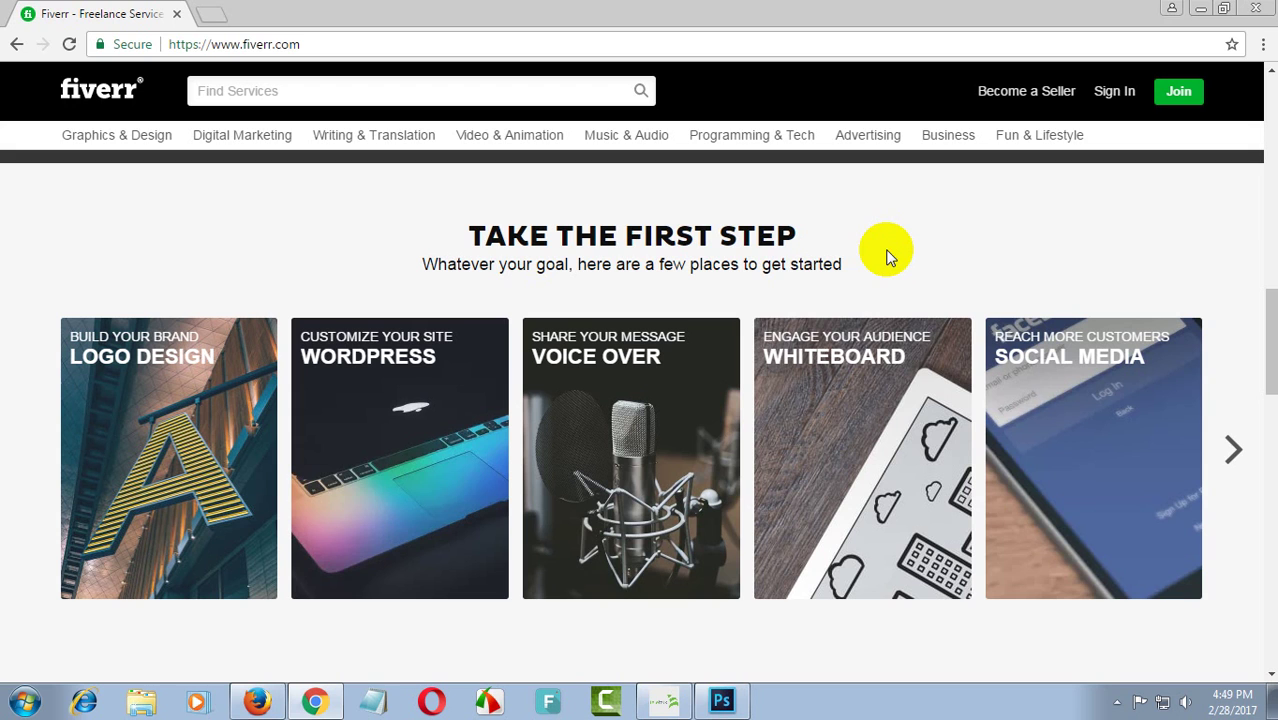
scroll(893, 255, up, 4)
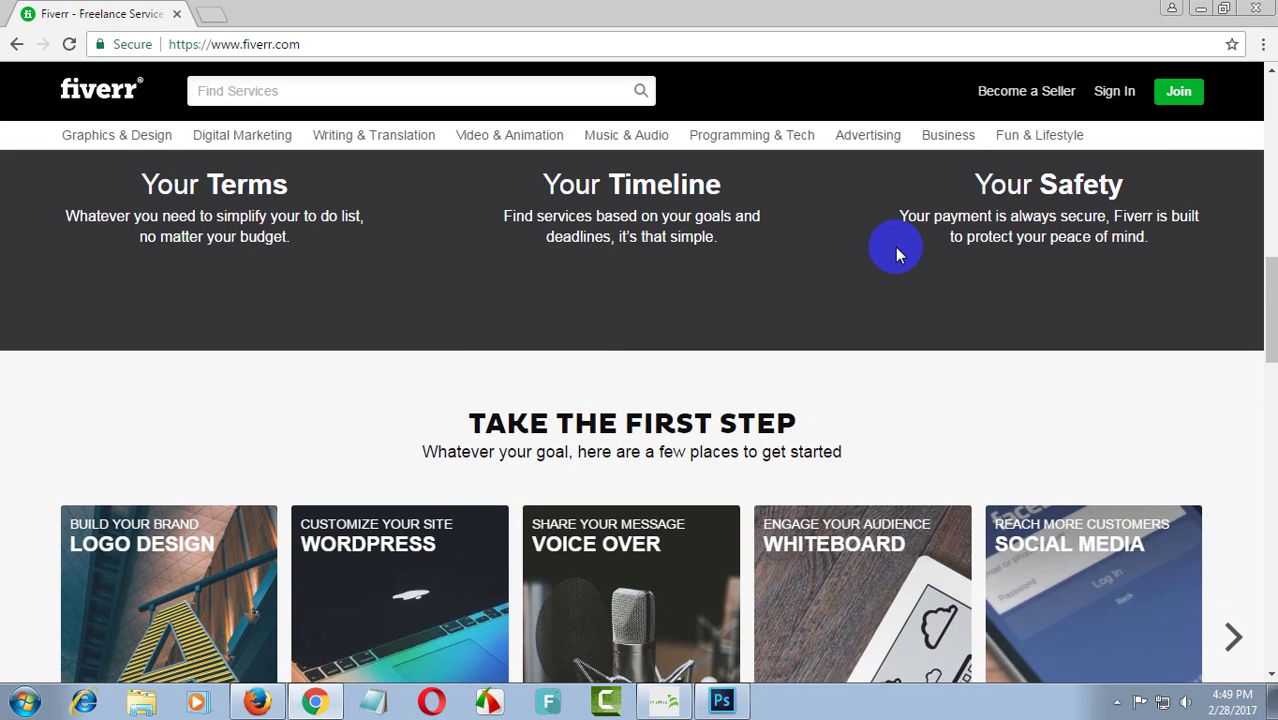
scroll(895, 248, up, 2)
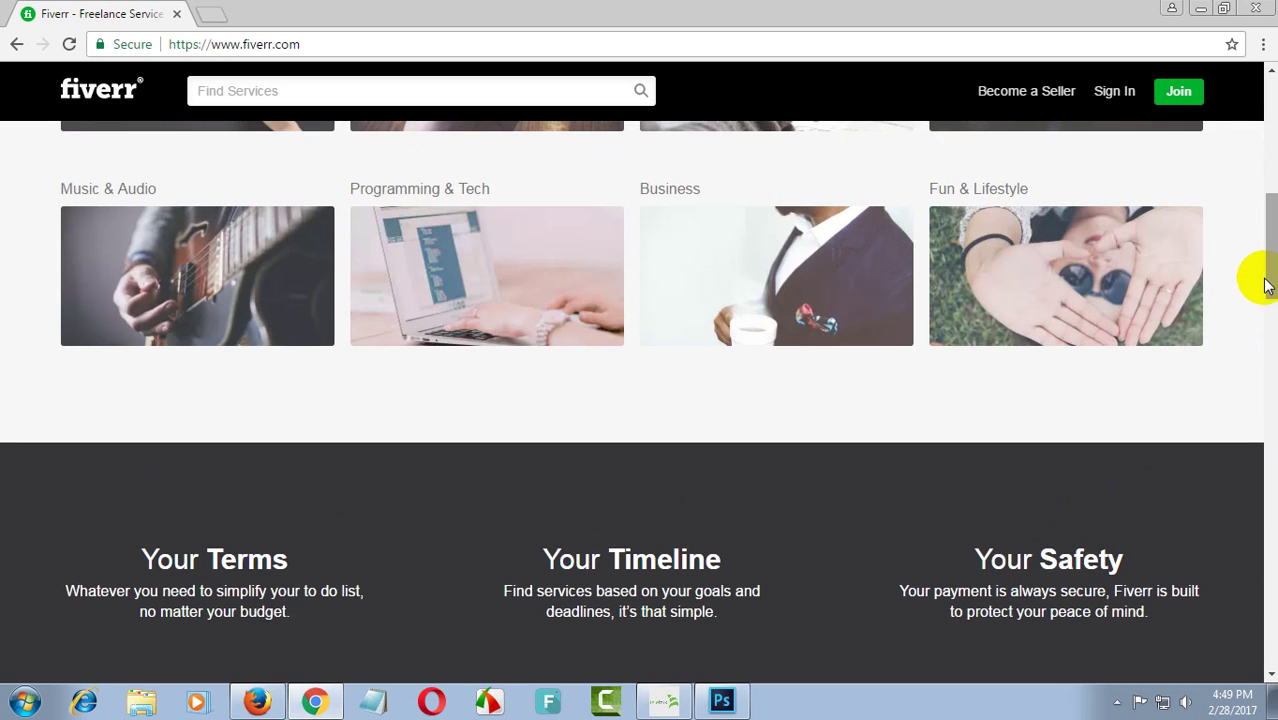
drag(1268, 280, 1272, 165)
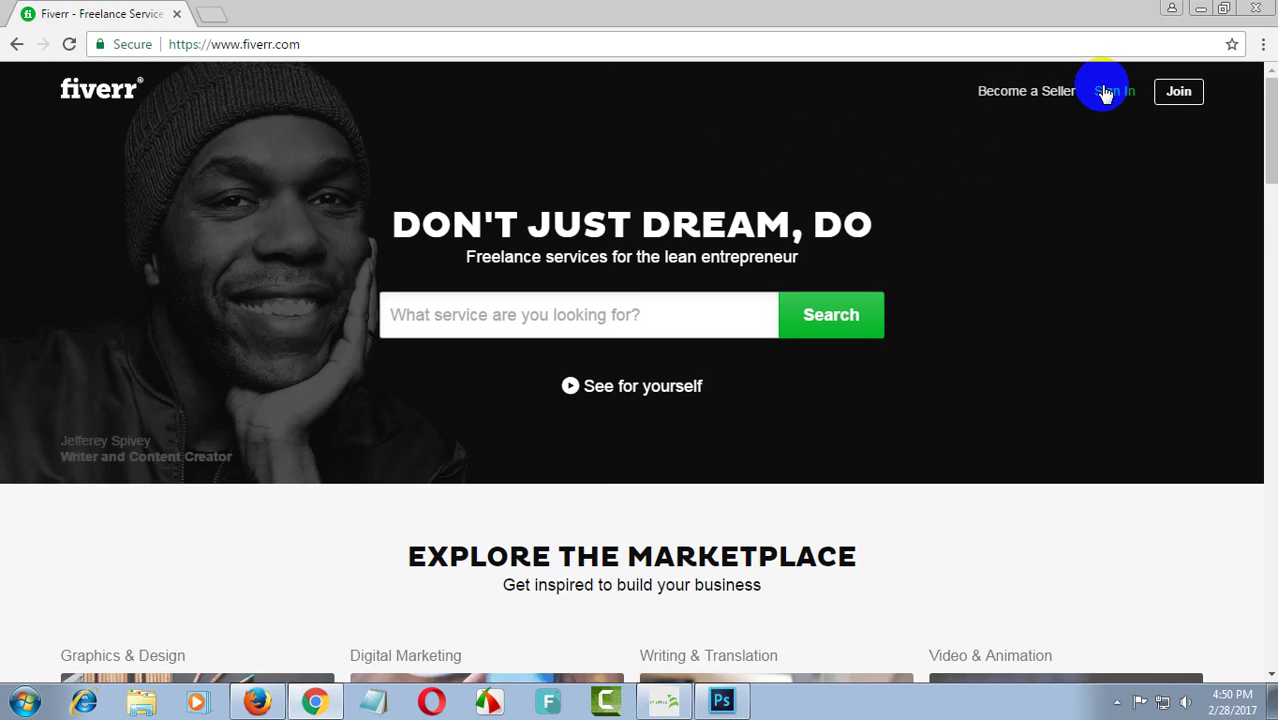
click(1017, 100)
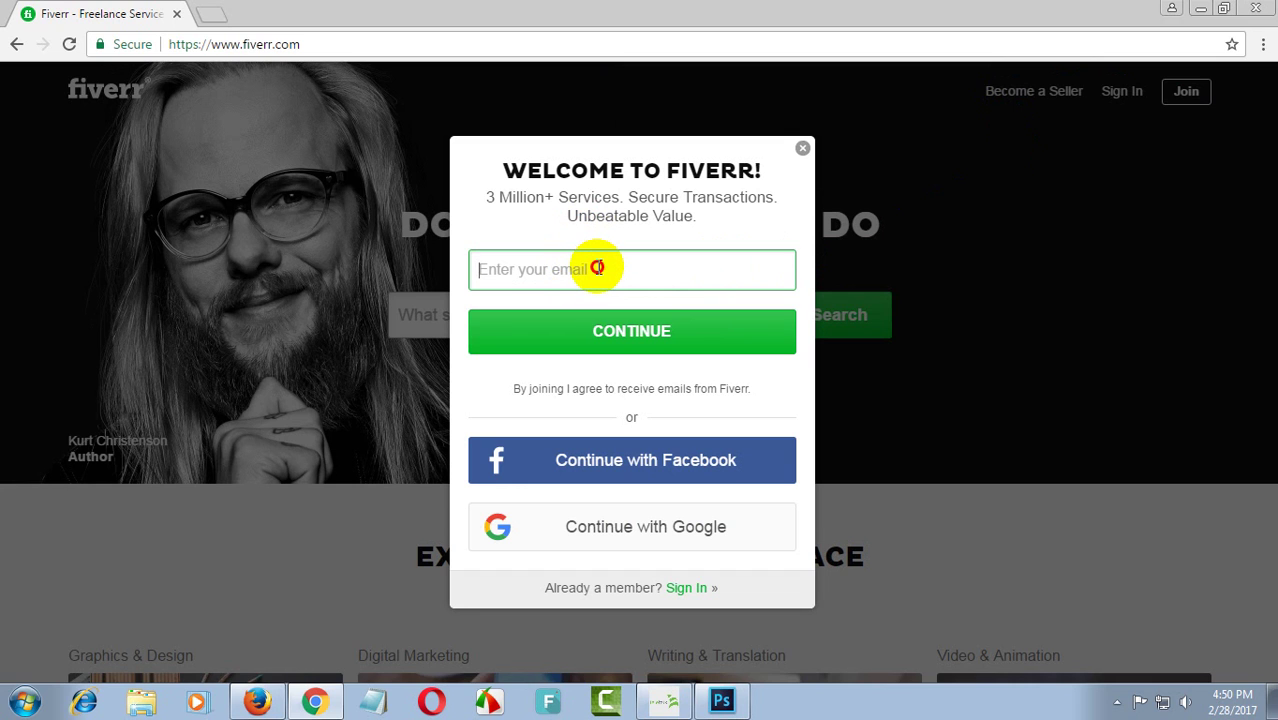
text(Kaa)
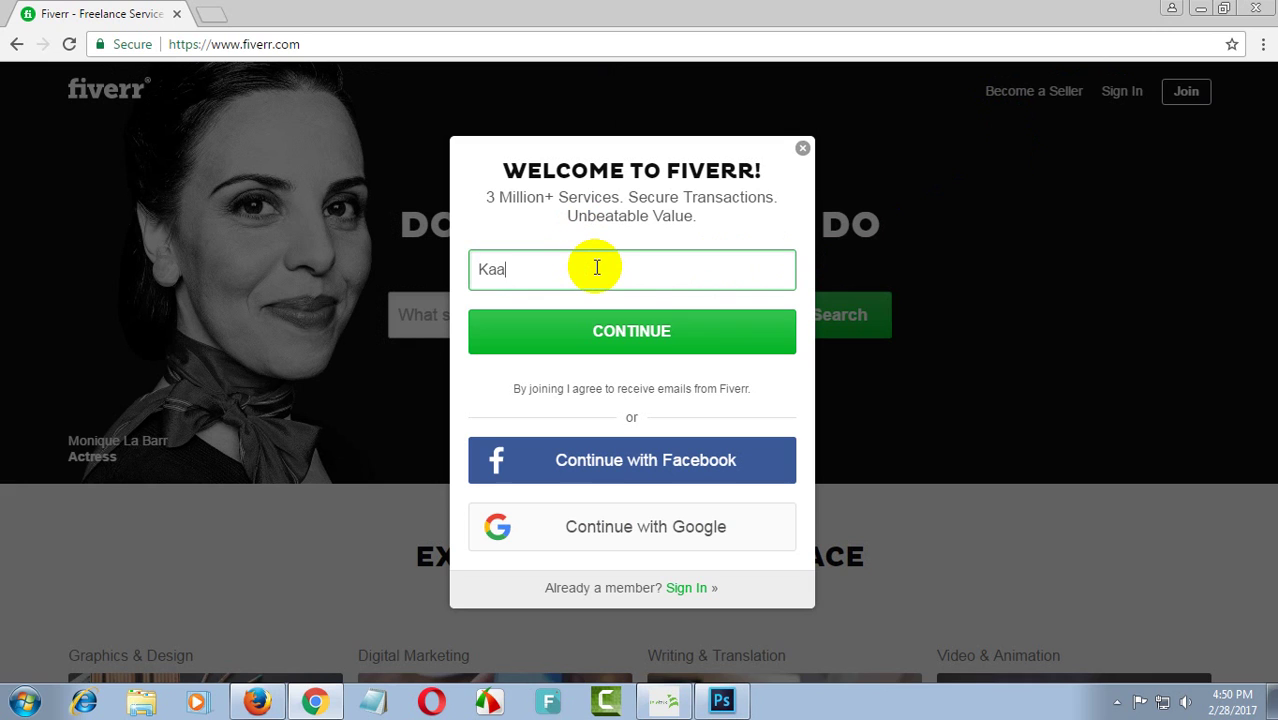
key(BackSpace)
key(BackSpace)
key(BackSpace)
key(BackSpace)
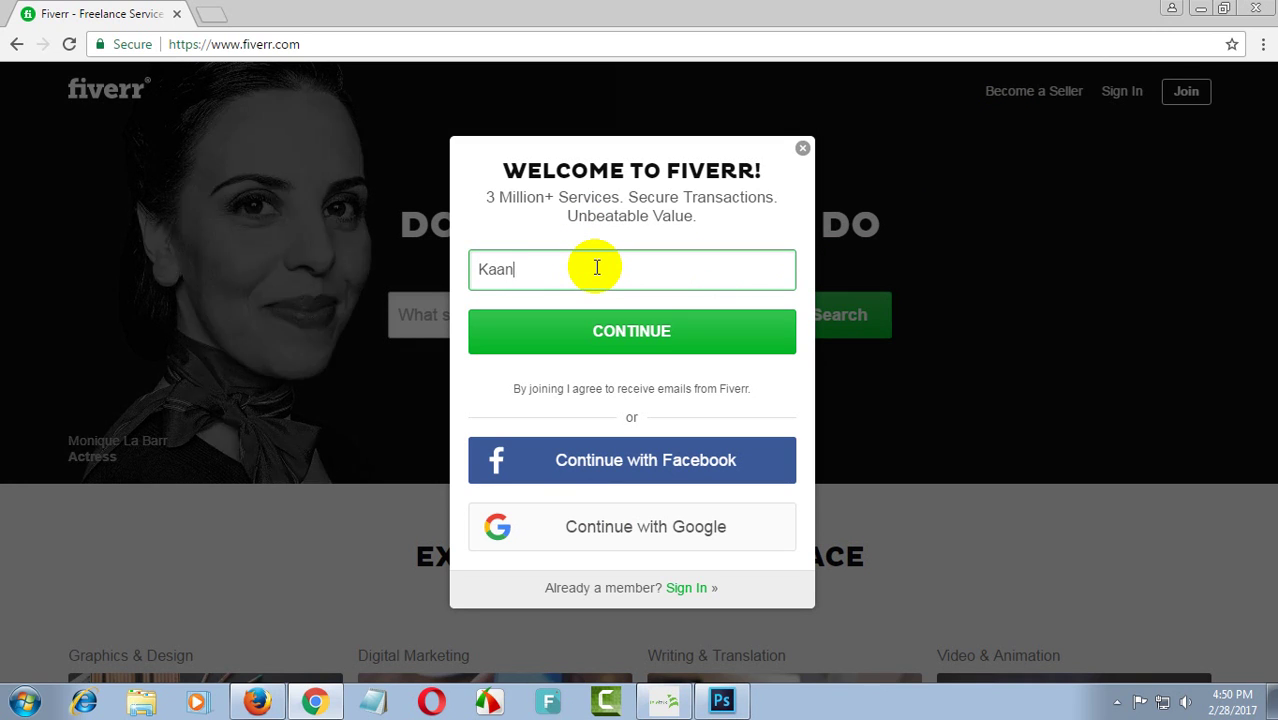
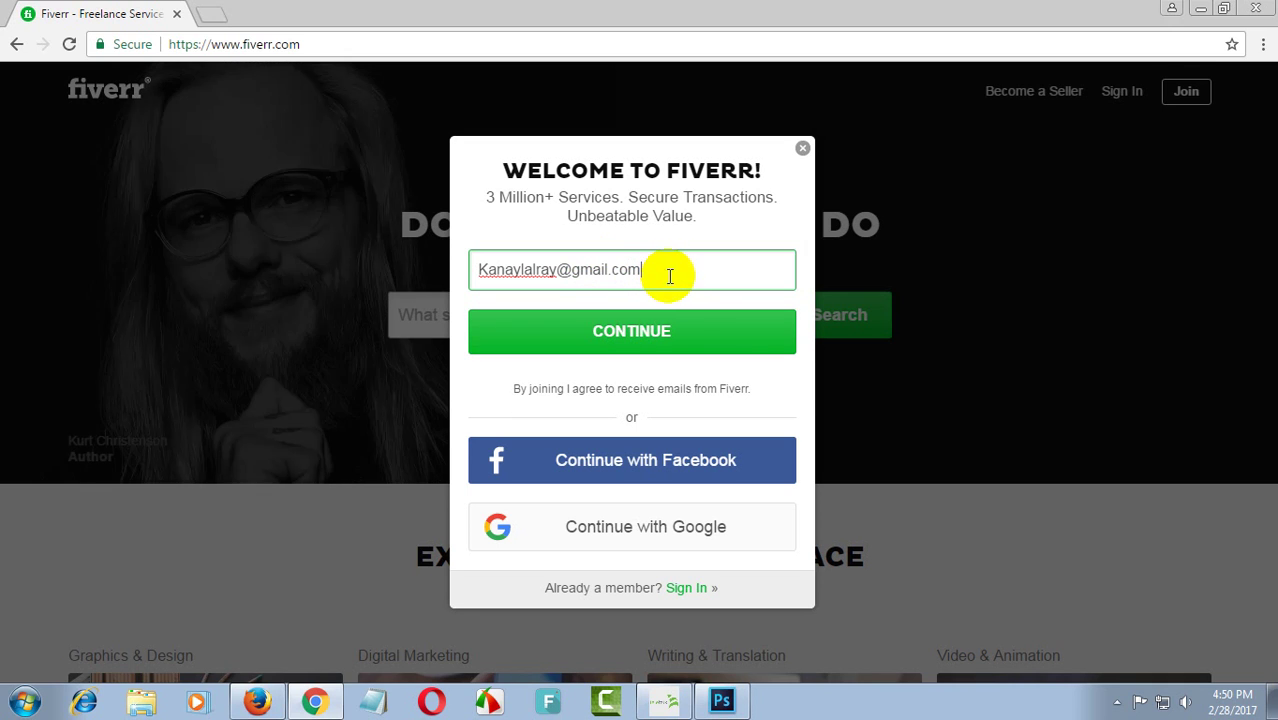
click(656, 326)
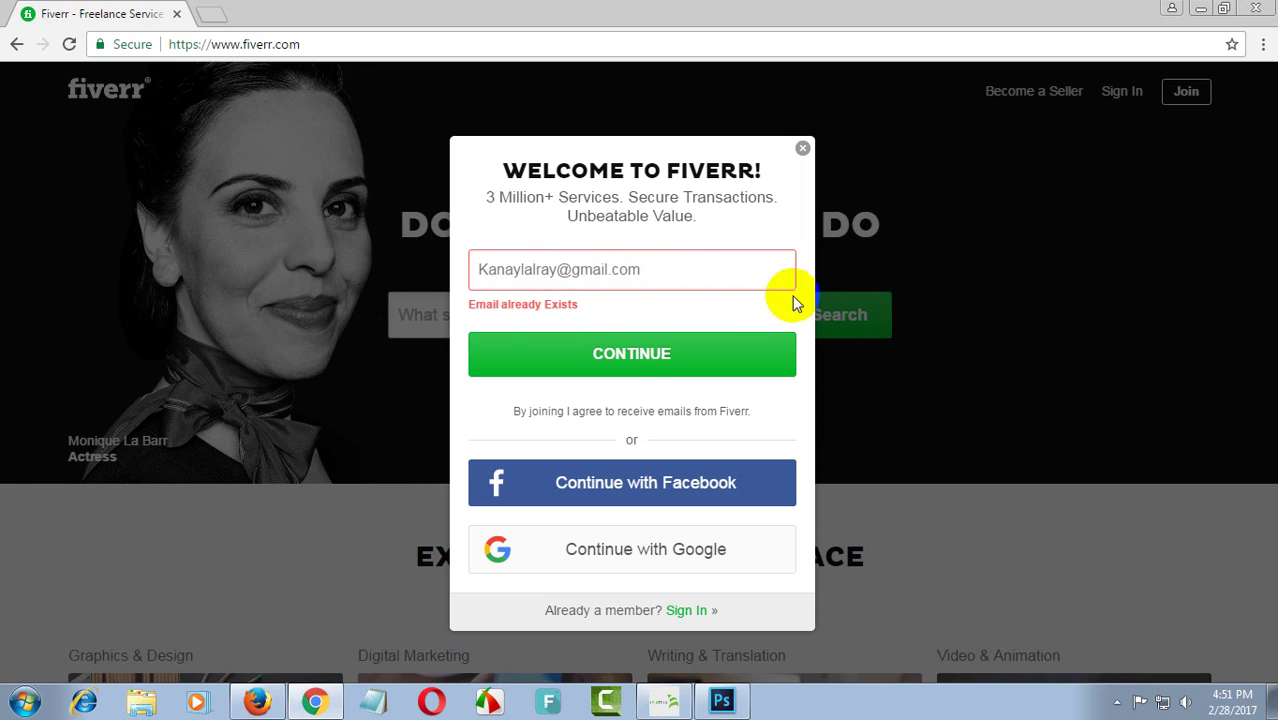
click(722, 273)
drag(718, 270, 470, 269)
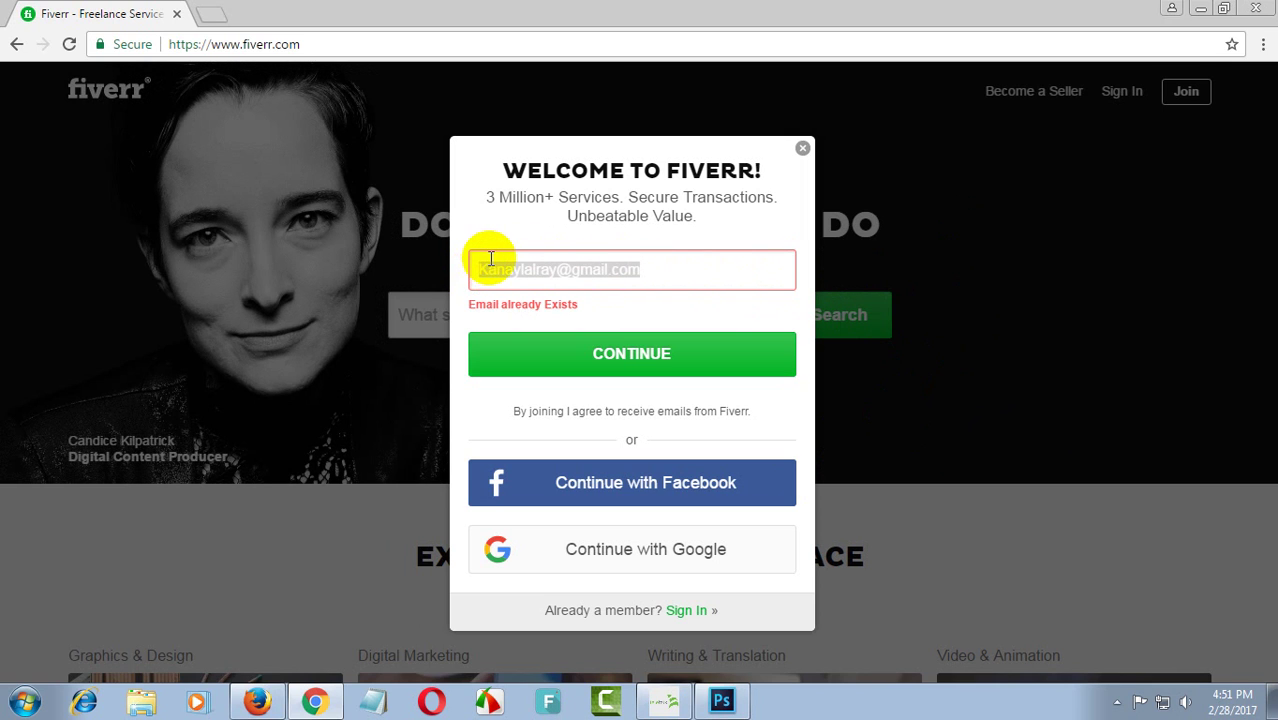
key(BackSpace)
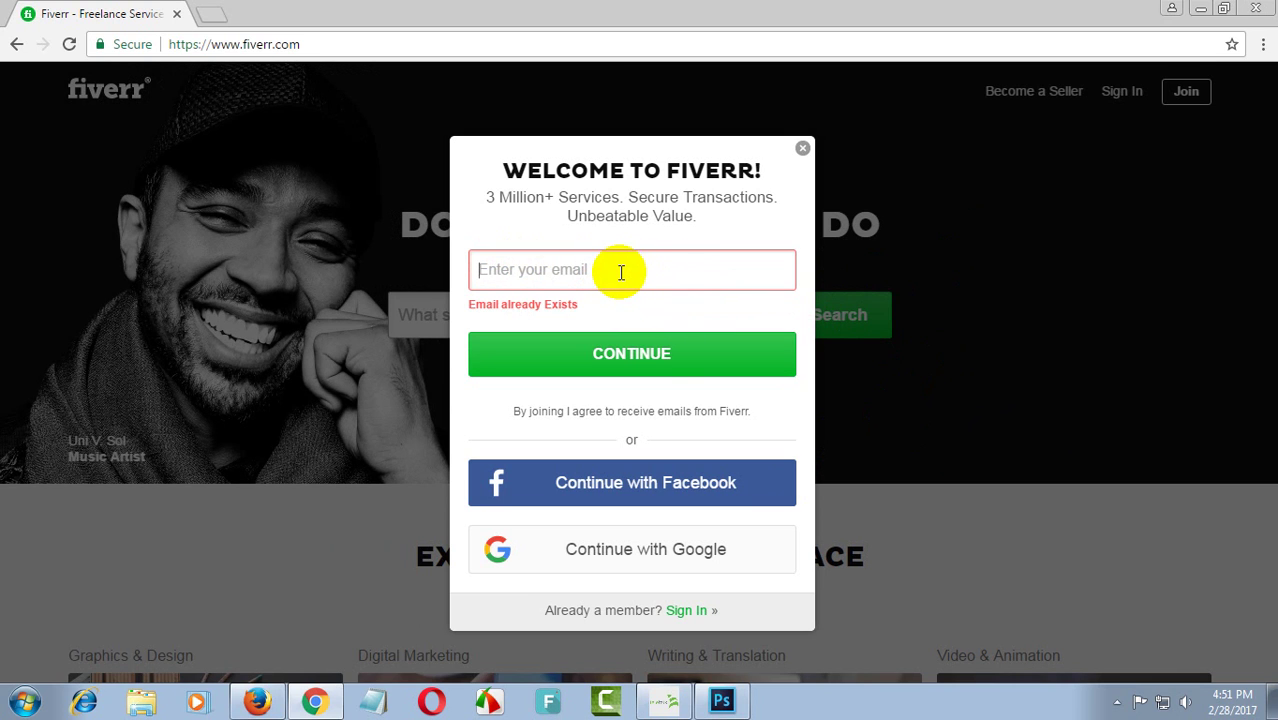
click(651, 280)
text(fdgsfdhgfsh@)
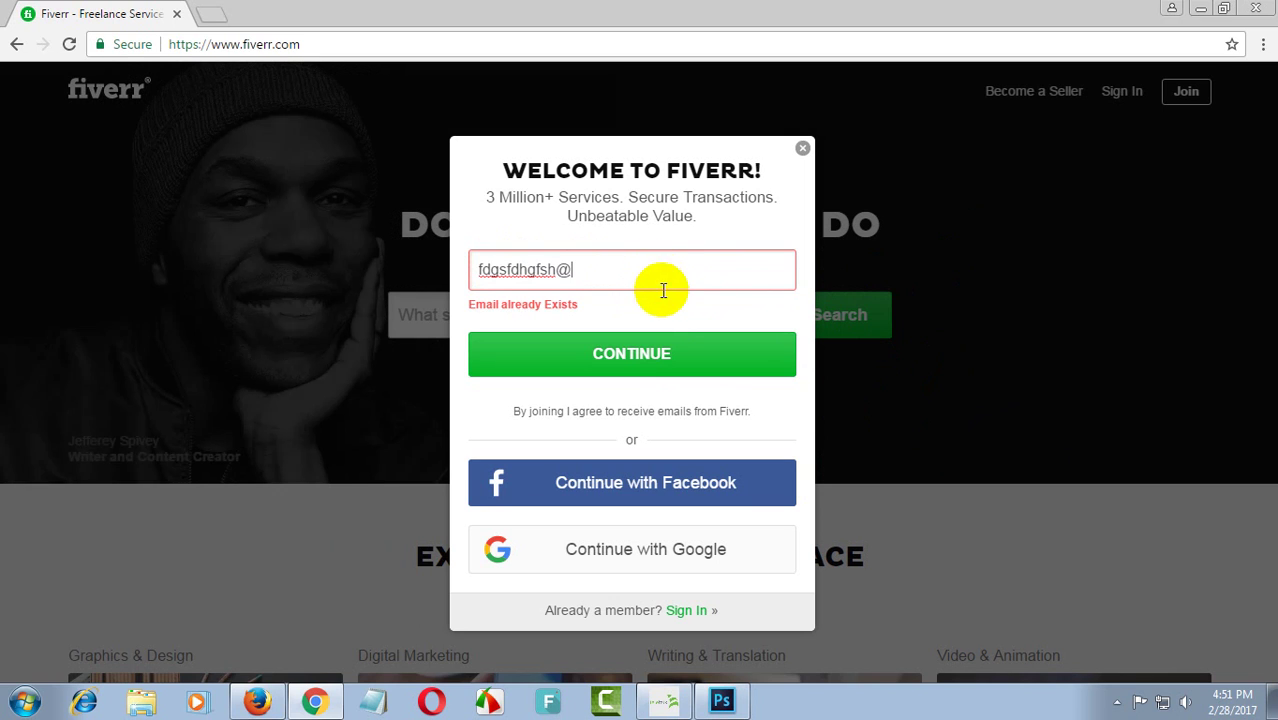
text(YJYTJ)
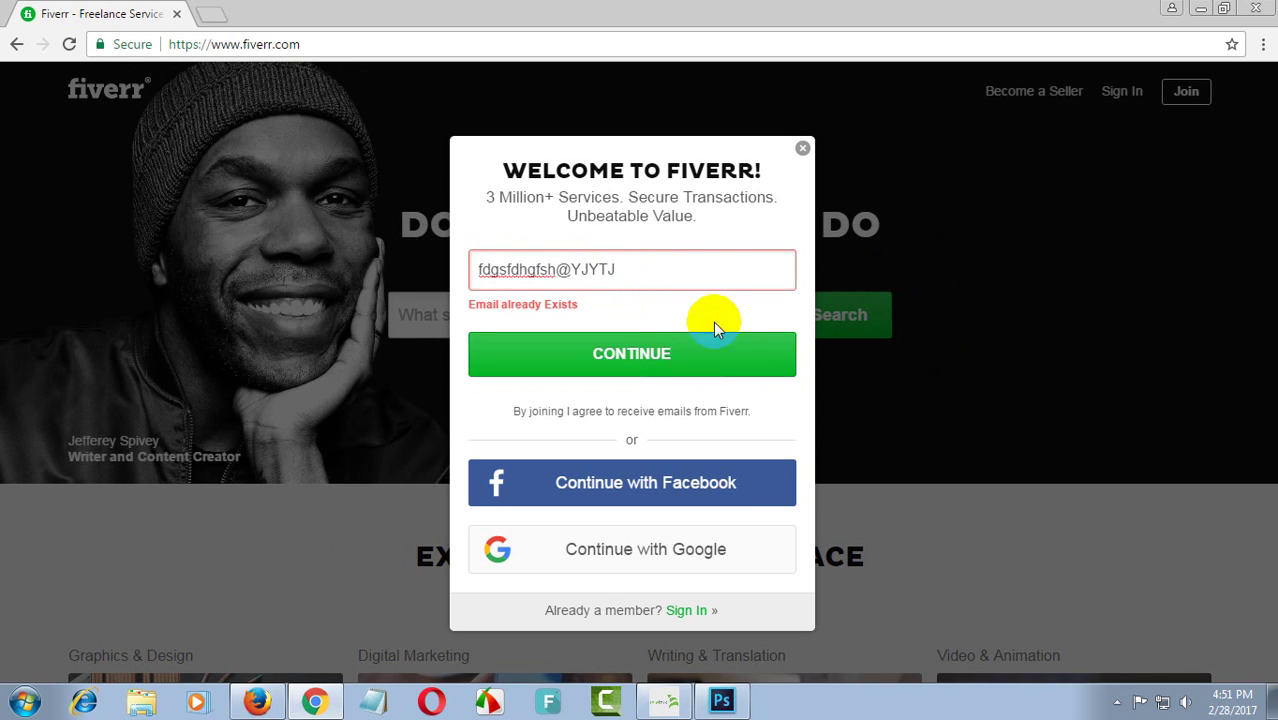
click(733, 364)
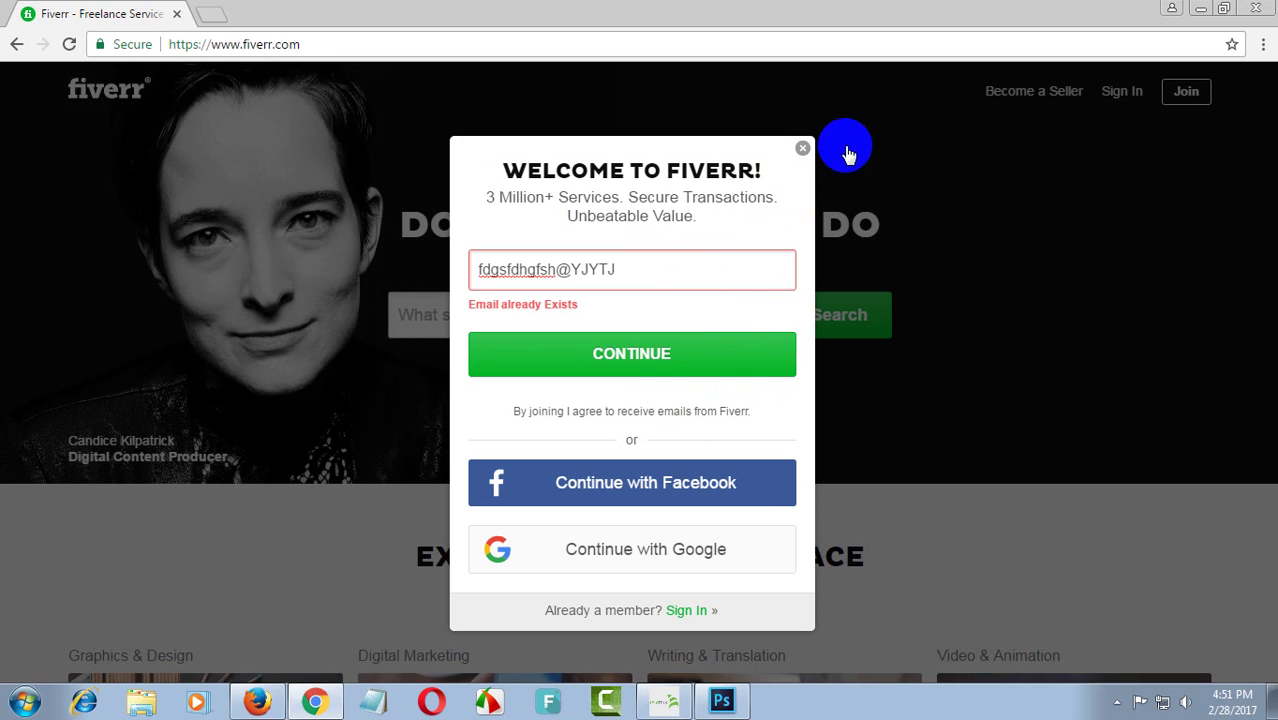
click(806, 150)
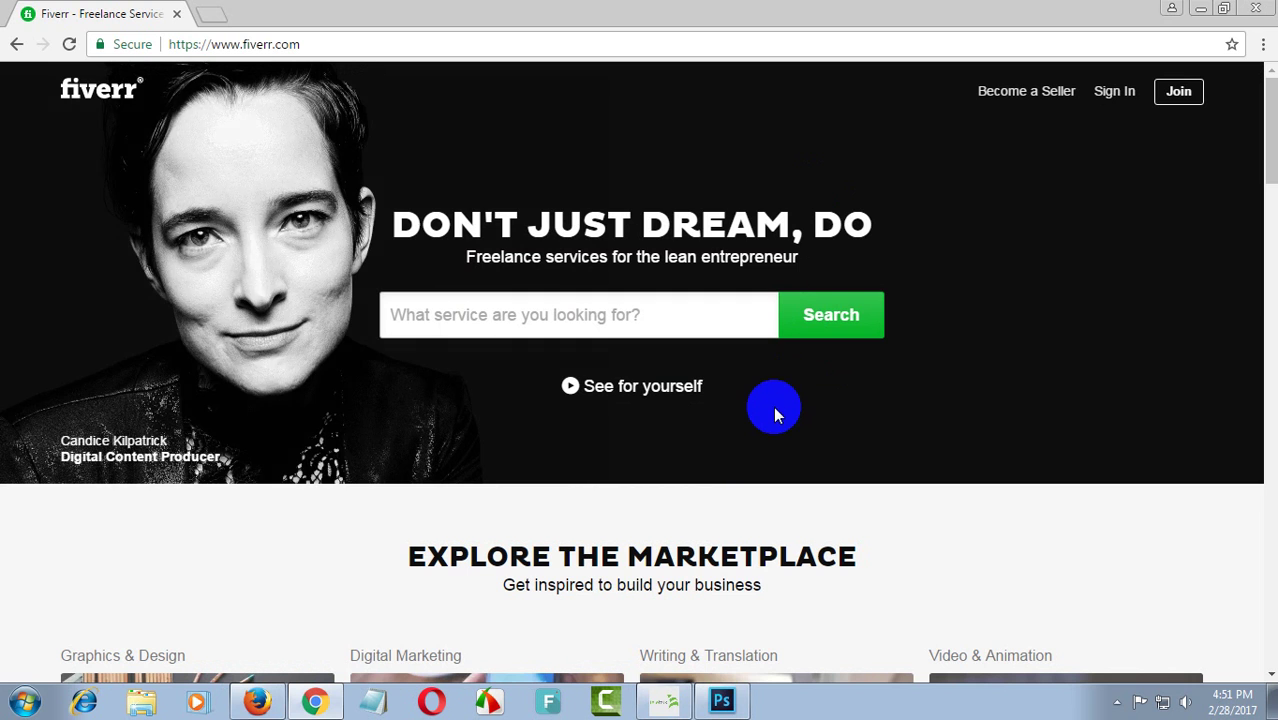
- Close Chrome and load Fiverr's signed-in home page from the Firefox bookmark
scroll(865, 368, down, 4)
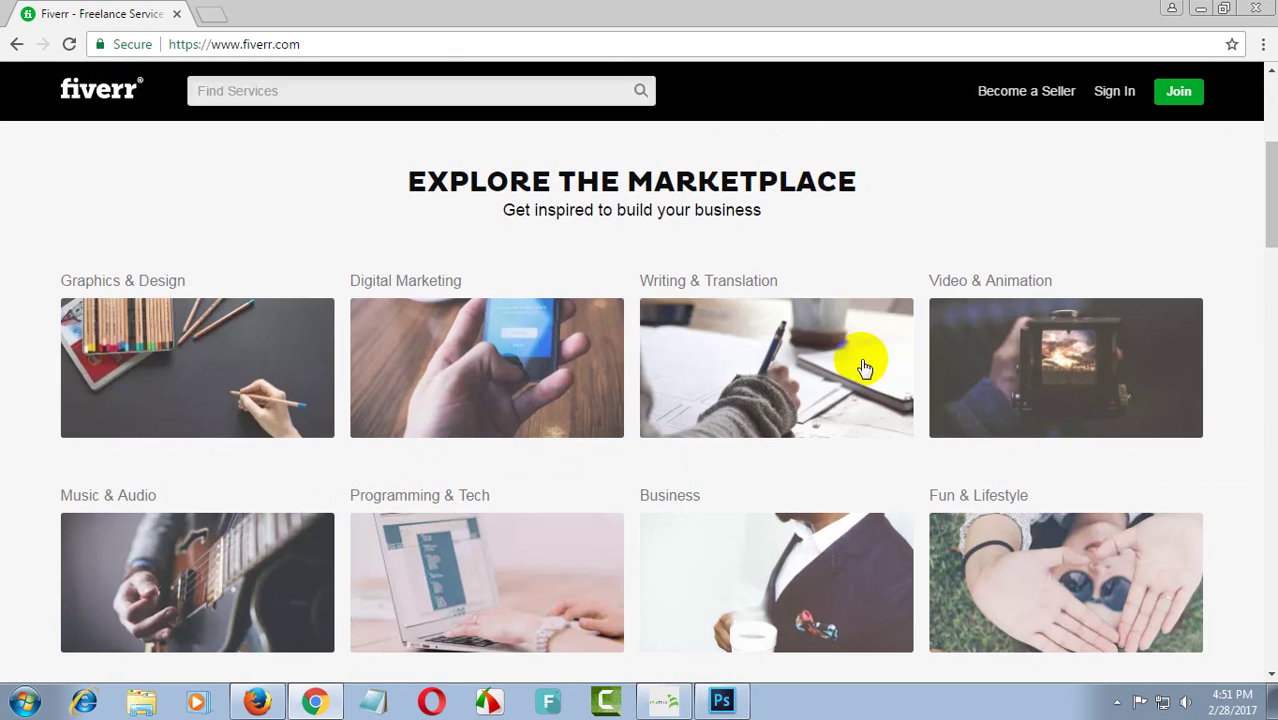
scroll(933, 248, up, 3)
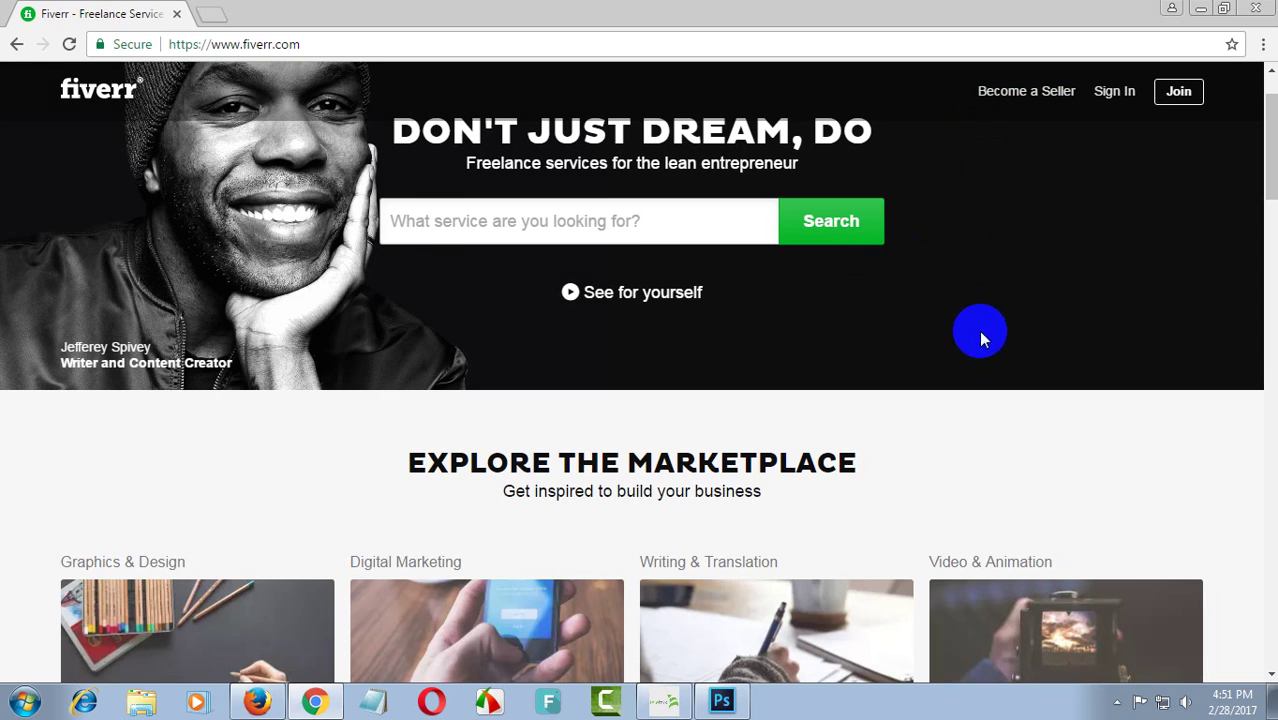
scroll(976, 374, down, 5)
scroll(1010, 303, up, 5)
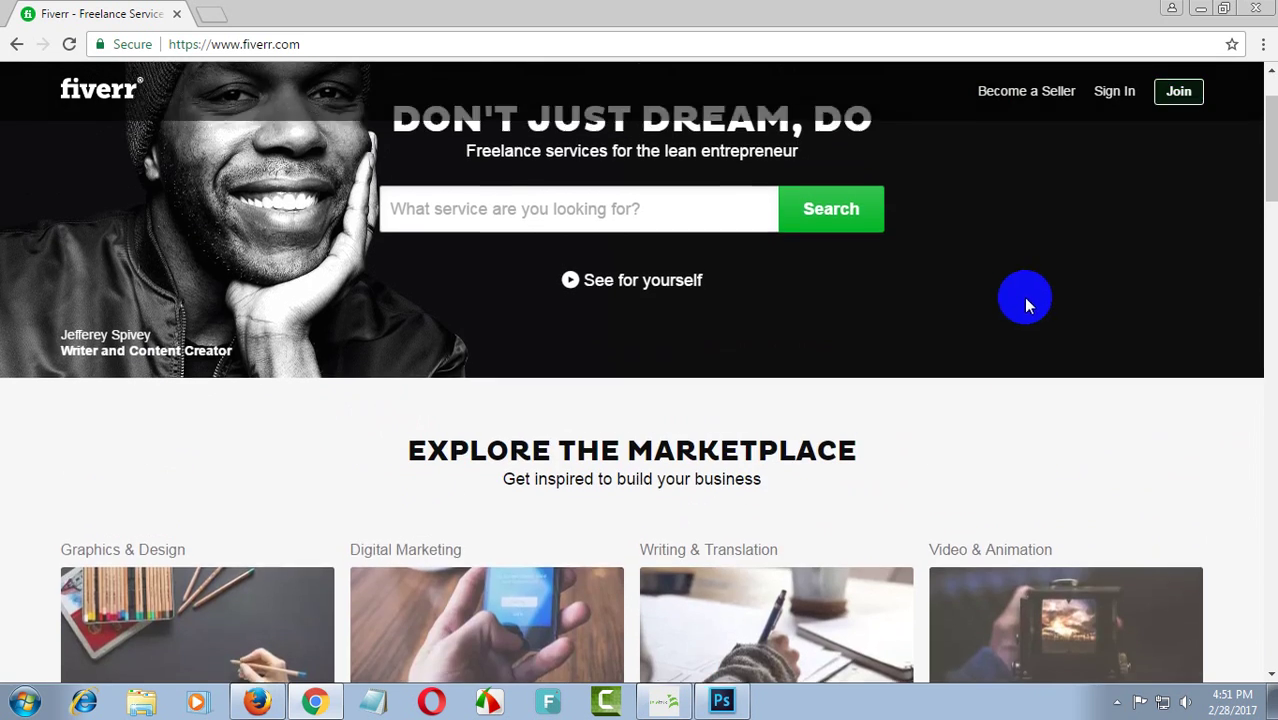
click(1257, 10)
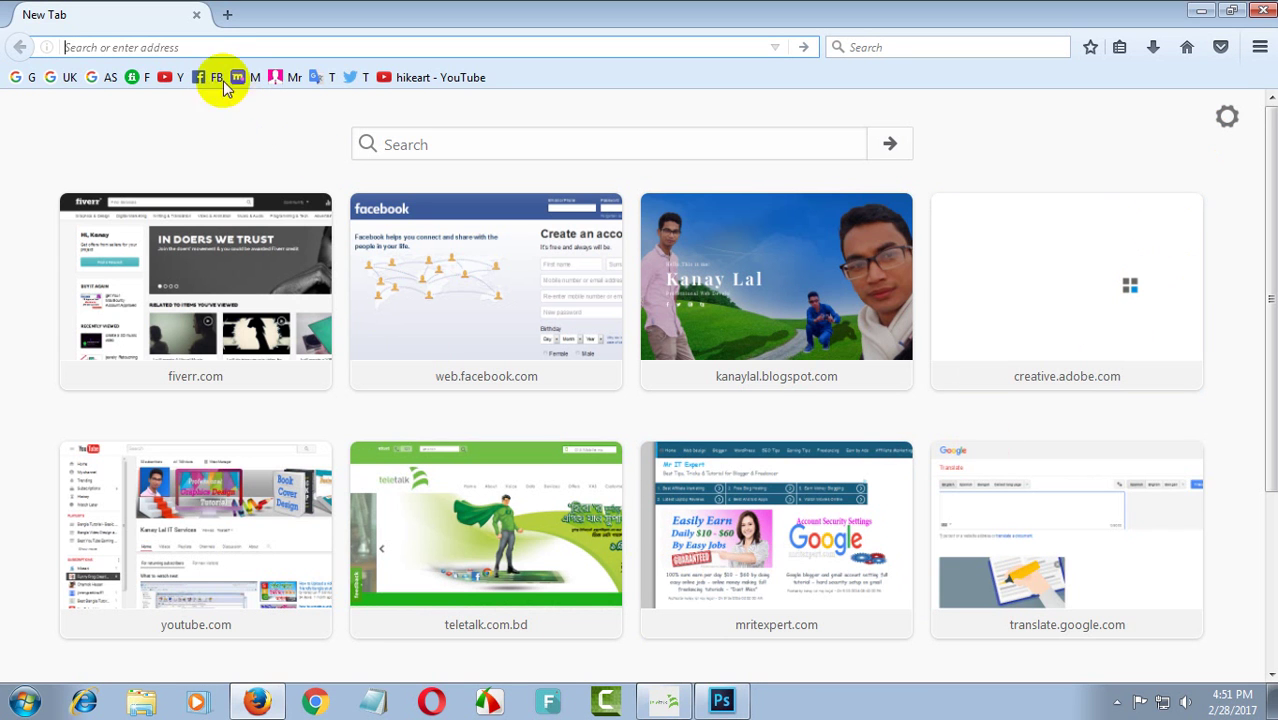
click(141, 78)
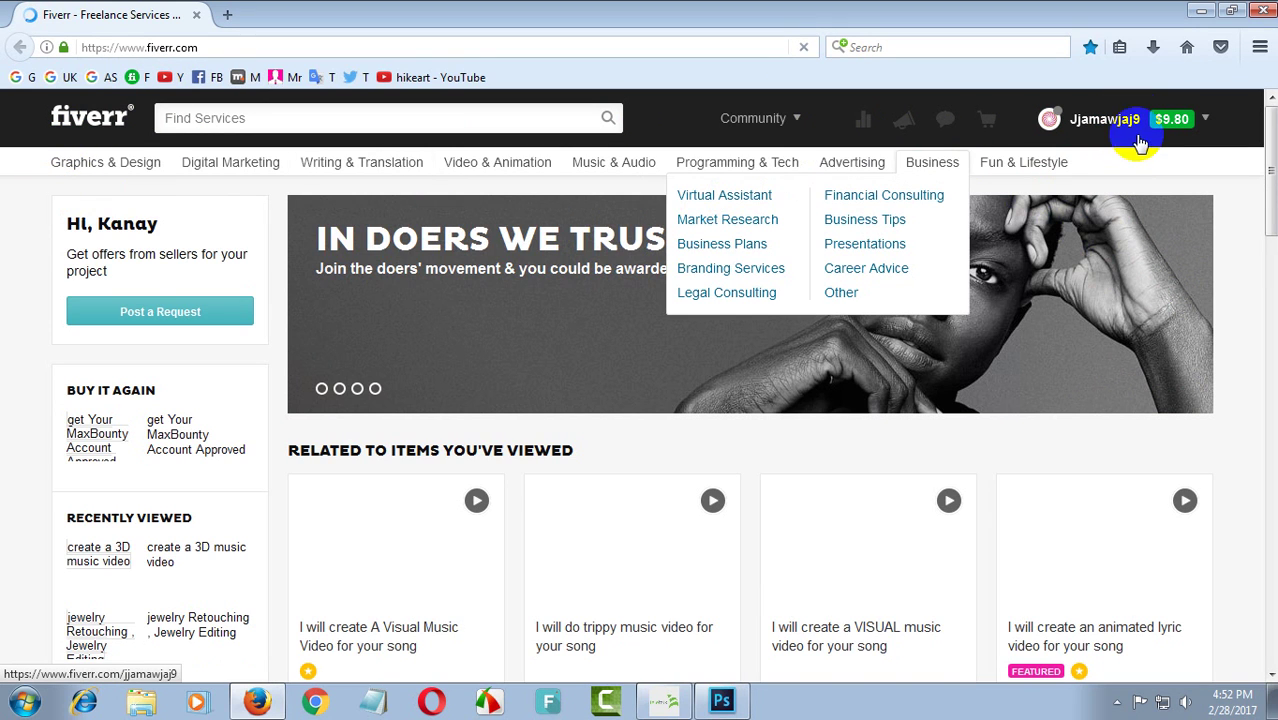
- Go to My Profile from the account dropdown on the home page
click(1203, 120)
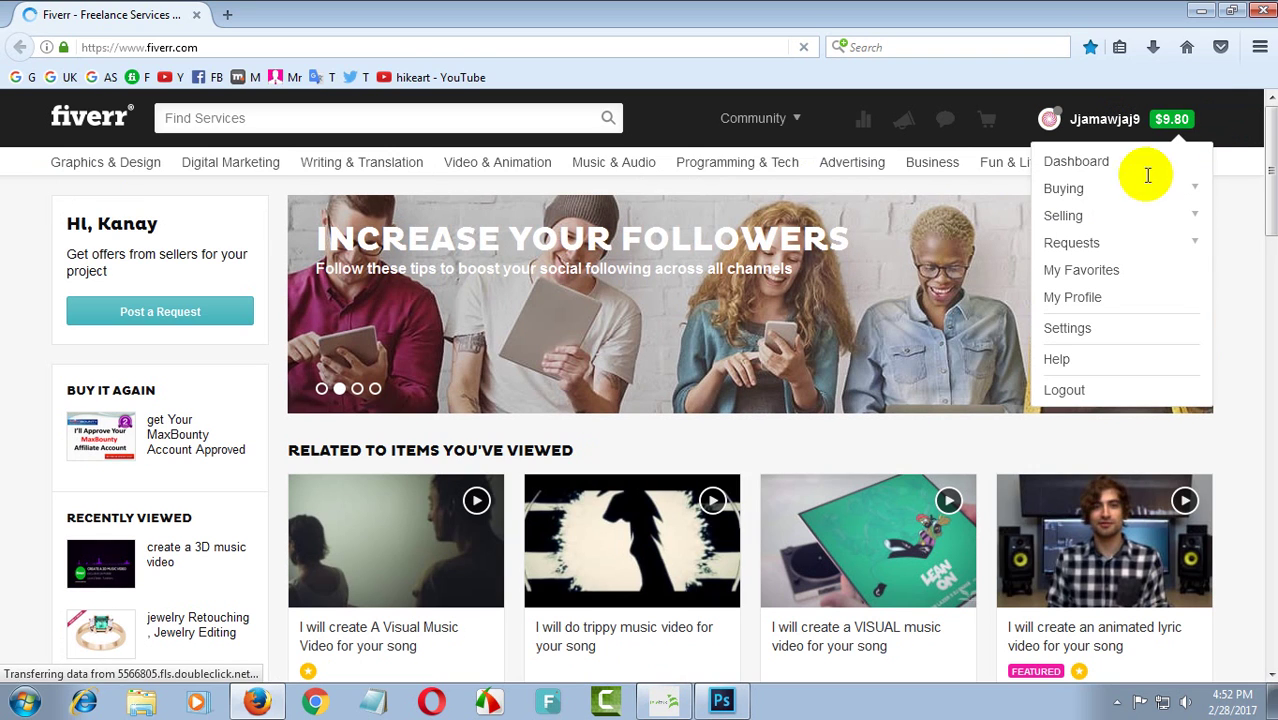
click(1080, 298)
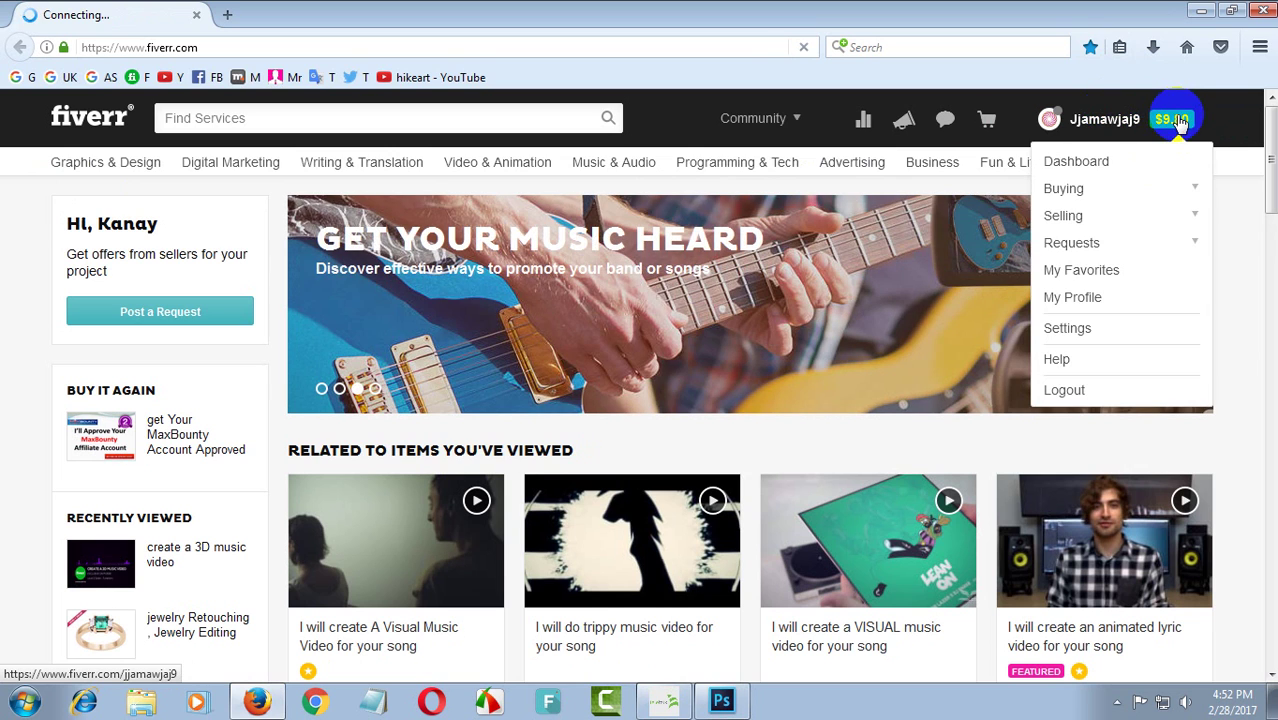
click(1098, 118)
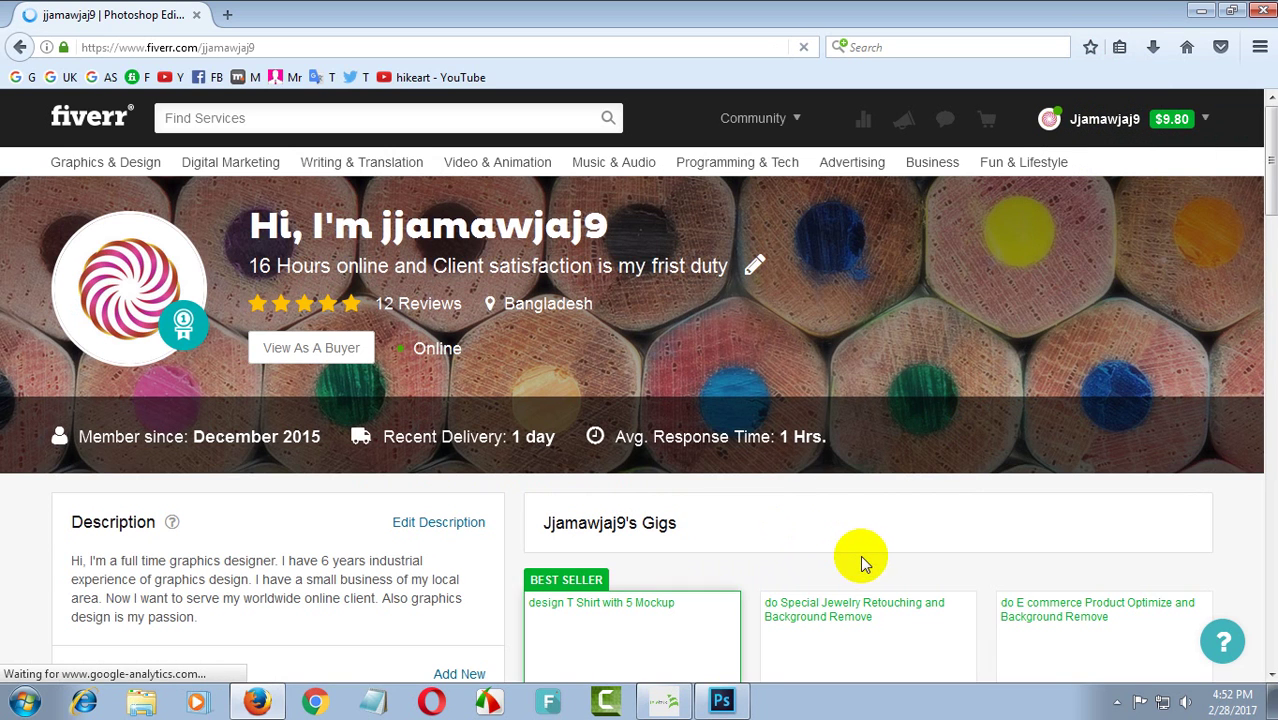
scroll(862, 563, down, 3)
scroll(456, 405, up, 3)
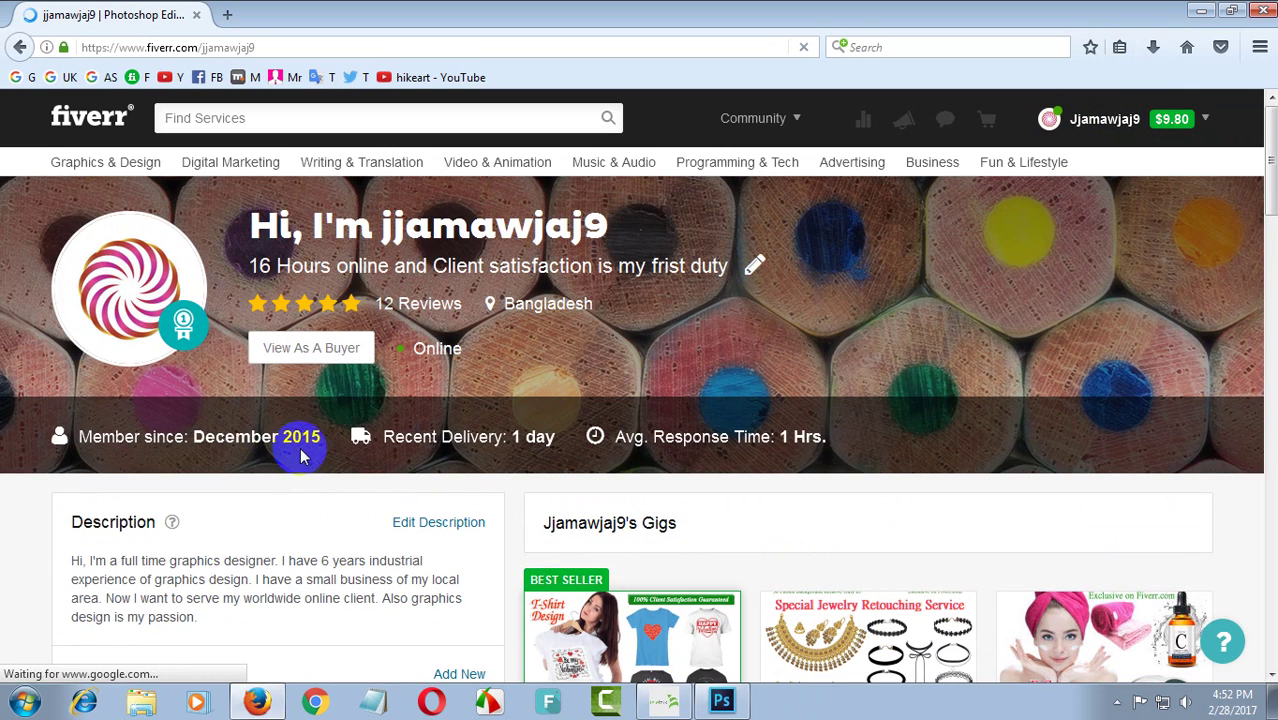
- Reload the profile page and scroll down to the Description section
key(F5)
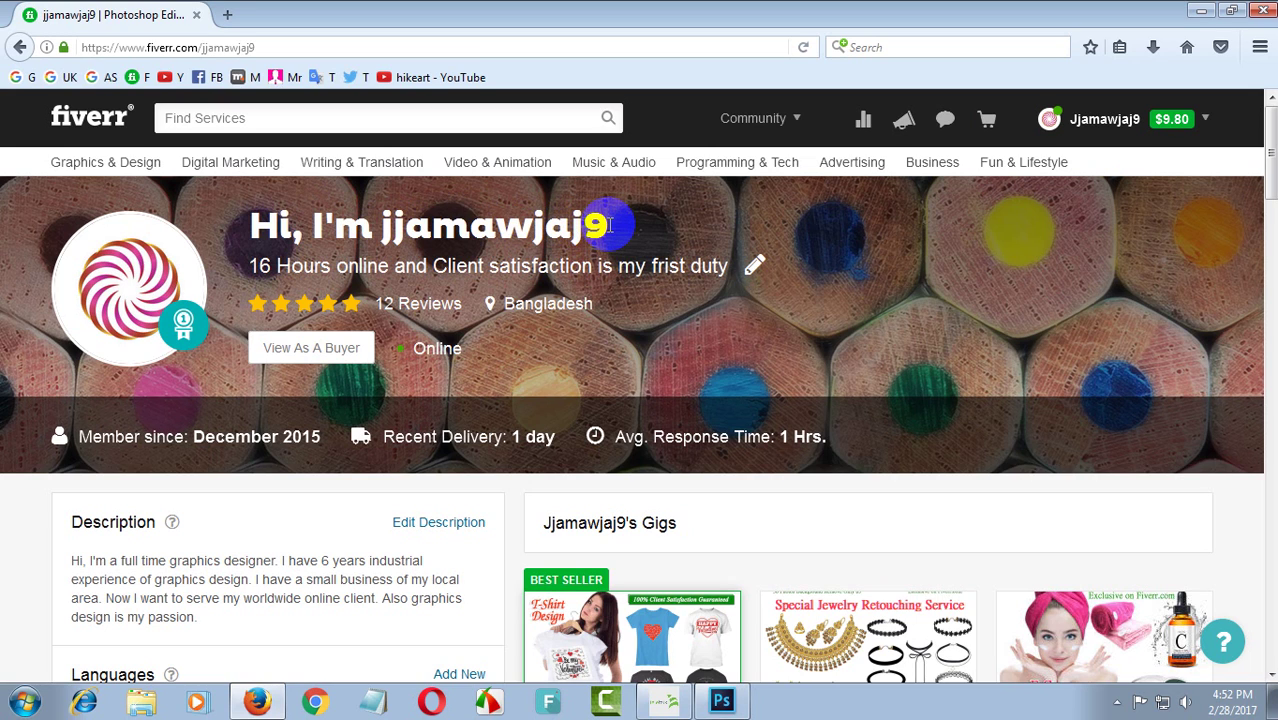
drag(608, 225, 610, 231)
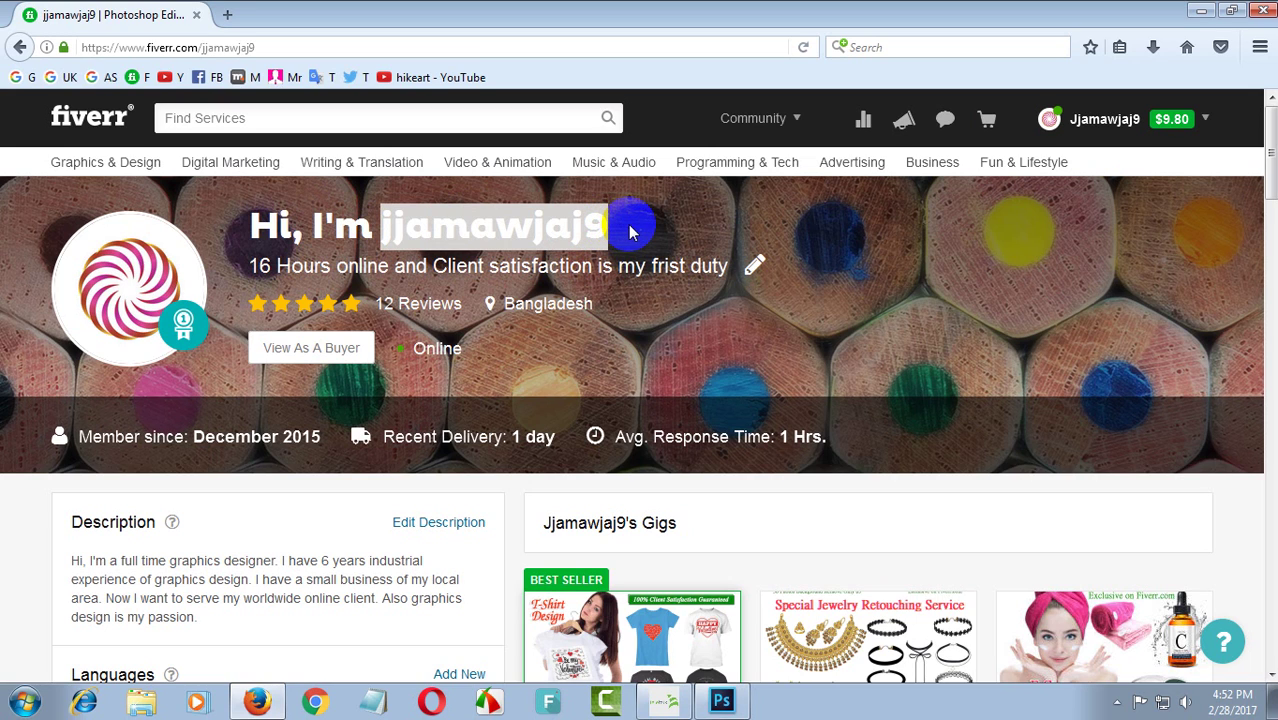
click(699, 250)
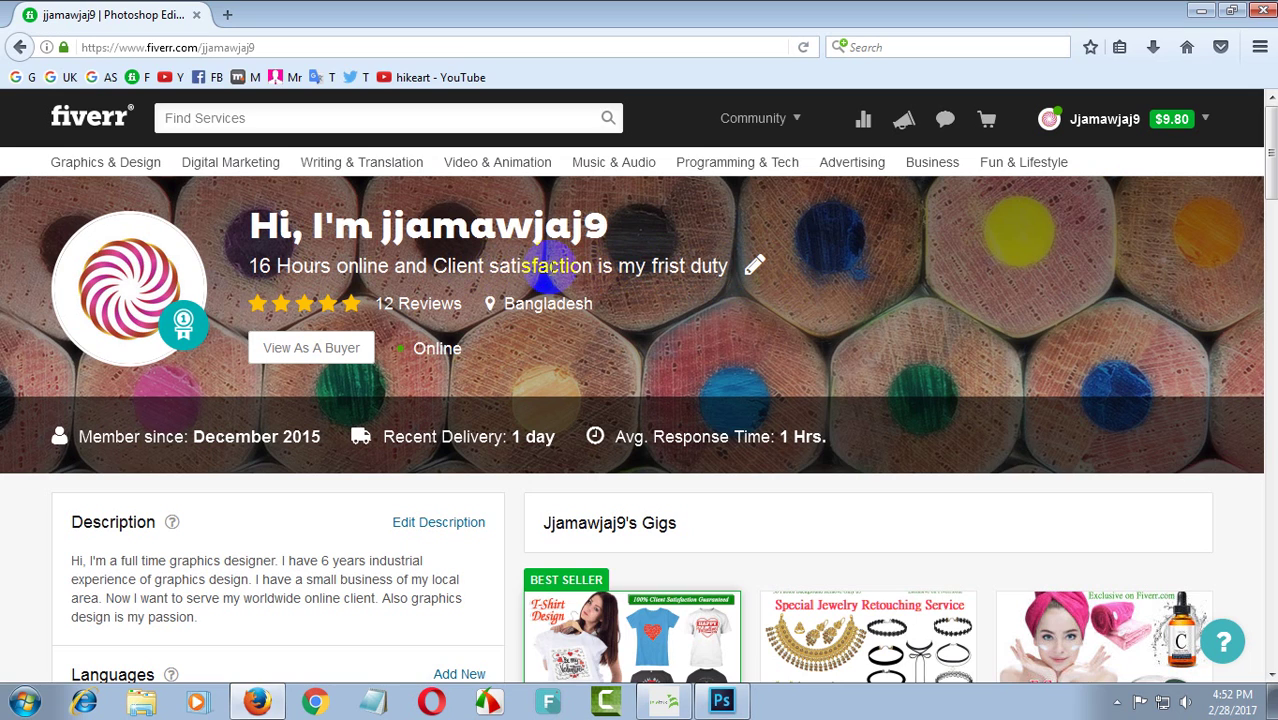
scroll(548, 265, down, 2)
scroll(680, 298, up, 2)
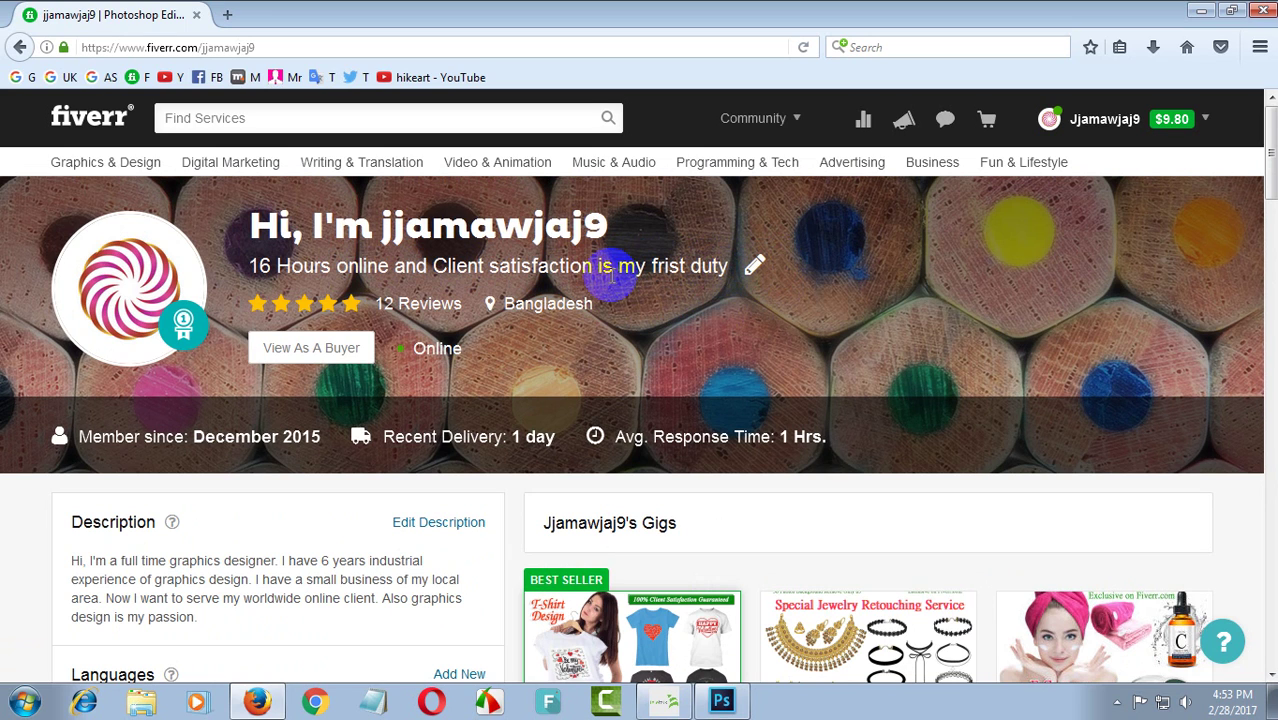
scroll(605, 285, down, 4)
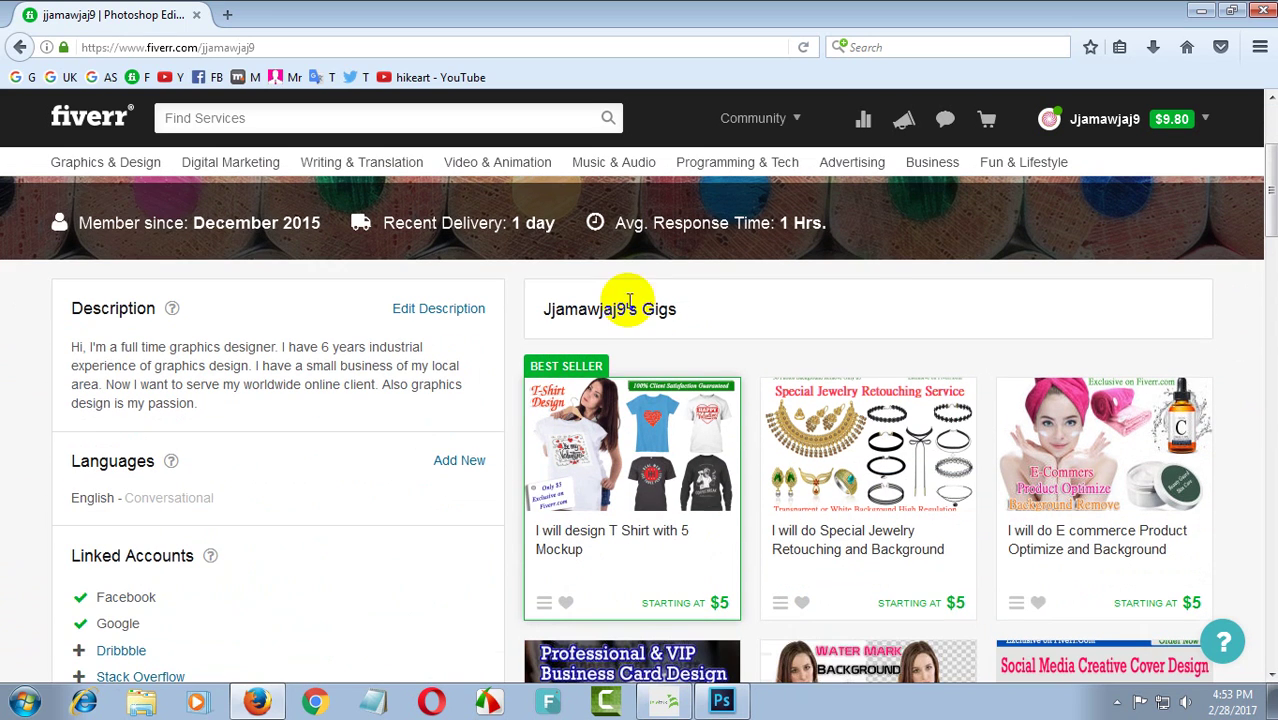
- Make the graphics-designer introduction editable via Edit Description and review it unchanged
click(399, 314)
click(322, 416)
scroll(257, 414, up, 2)
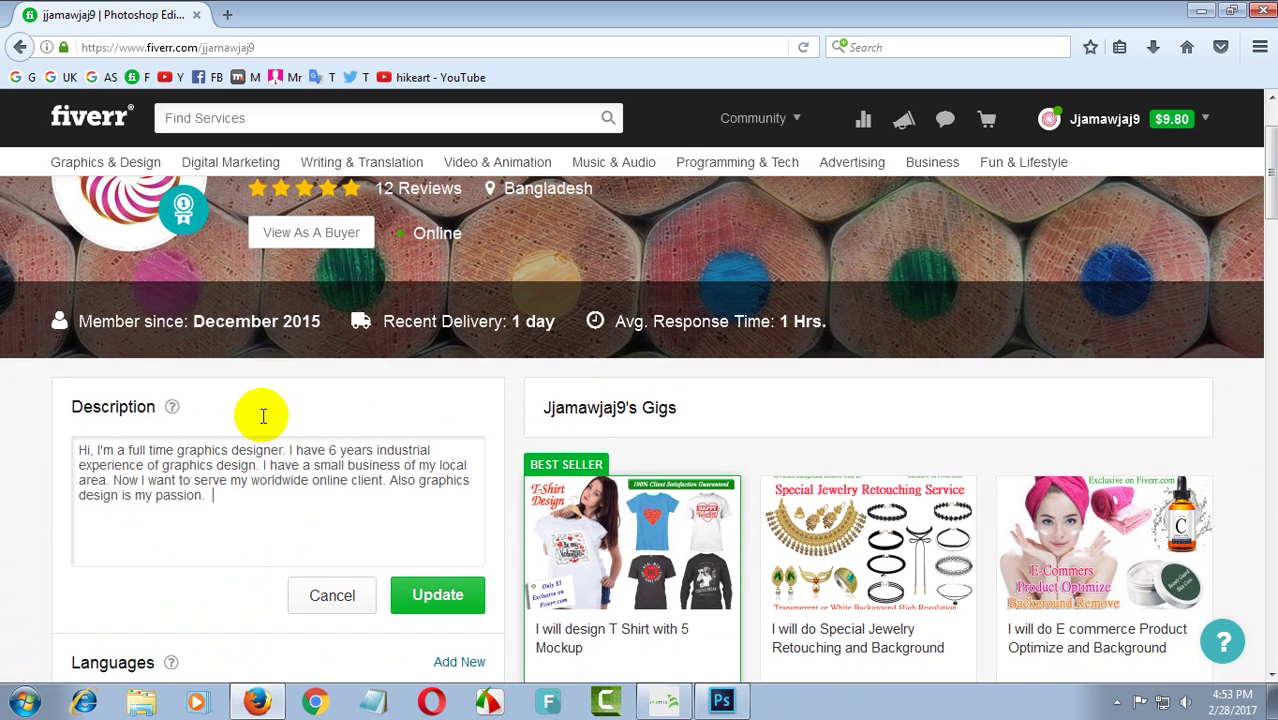
scroll(214, 423, down, 2)
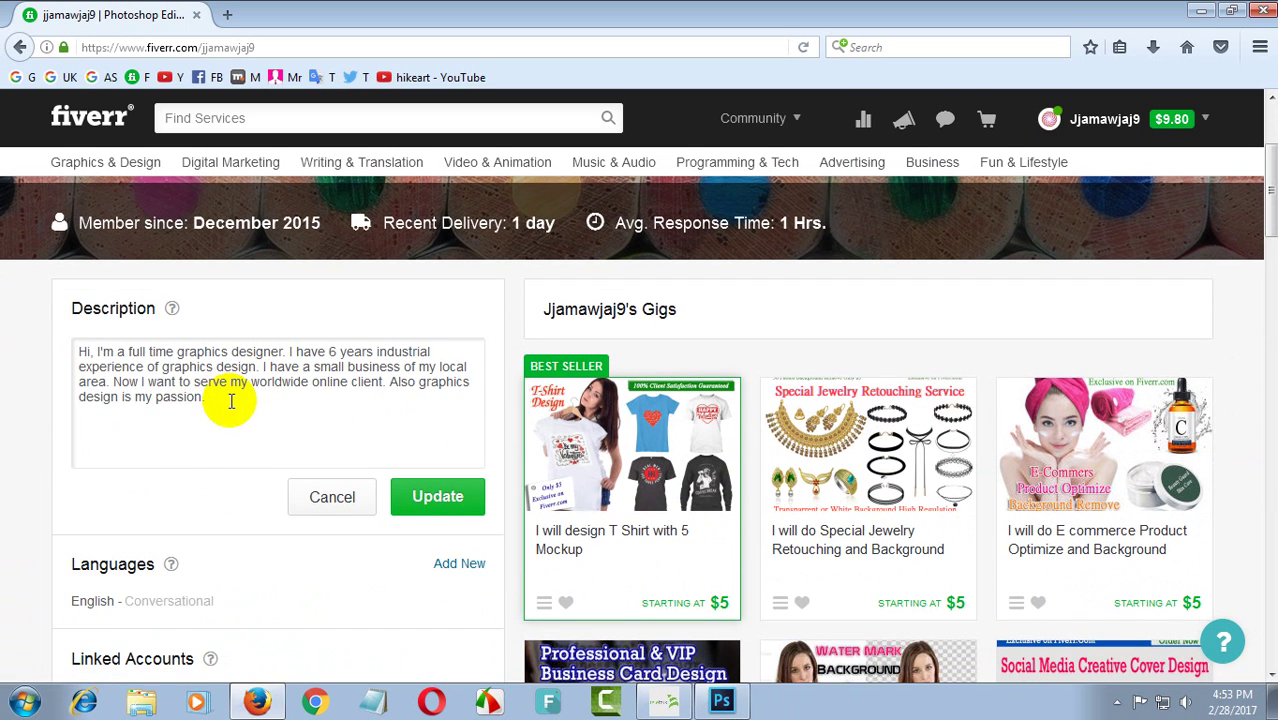
drag(208, 397, 238, 405)
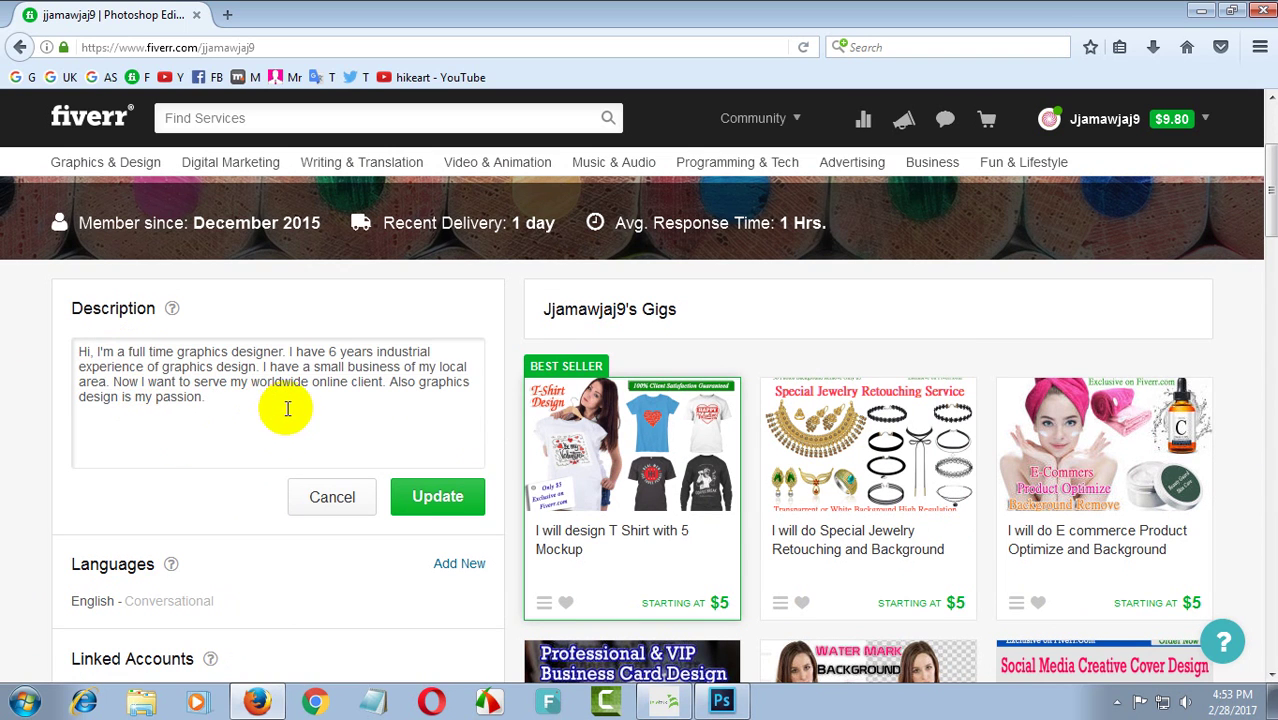
scroll(300, 395, down, 2)
scroll(277, 371, up, 4)
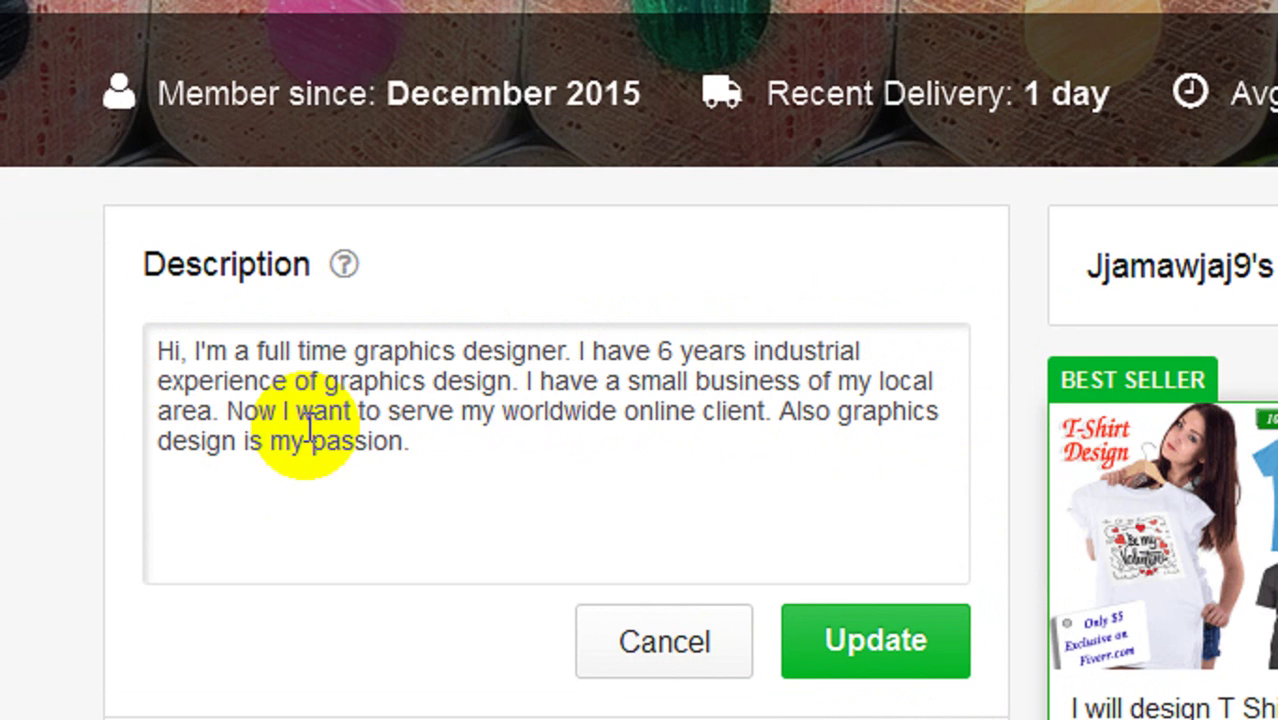
scroll(490, 462, down, 3)
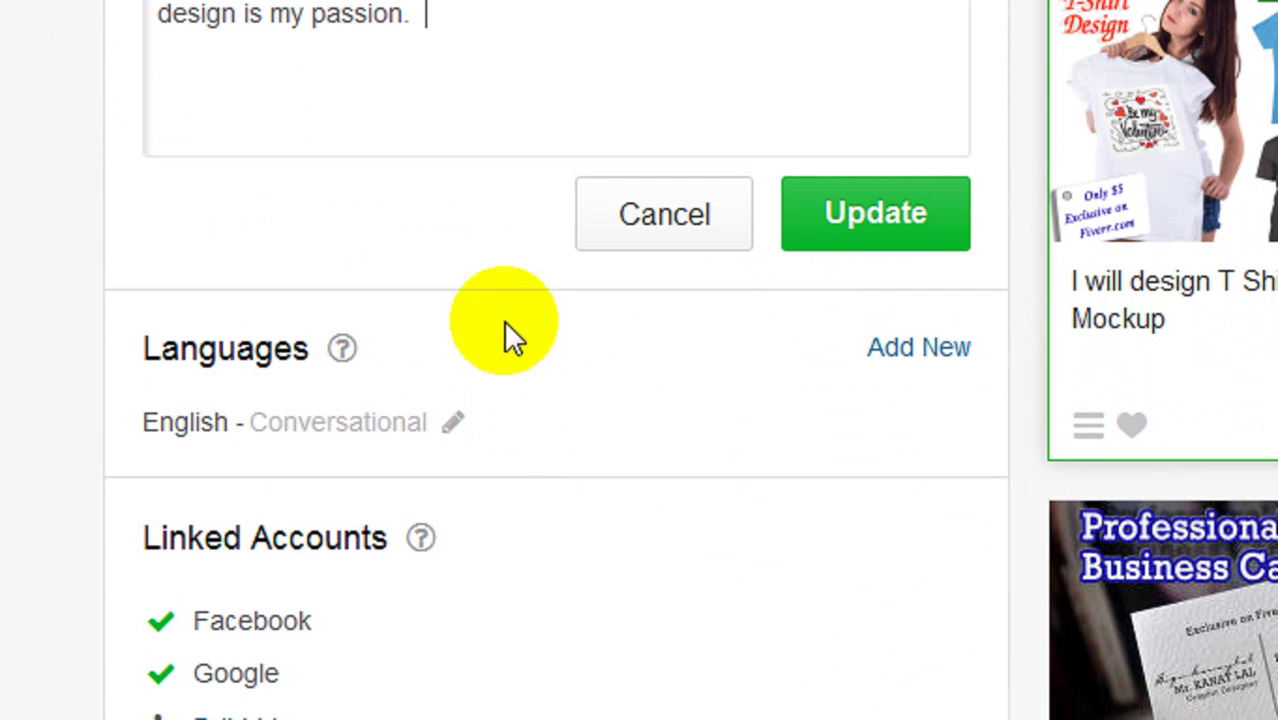
scroll(490, 190, up, 3)
scroll(280, 180, up, 1)
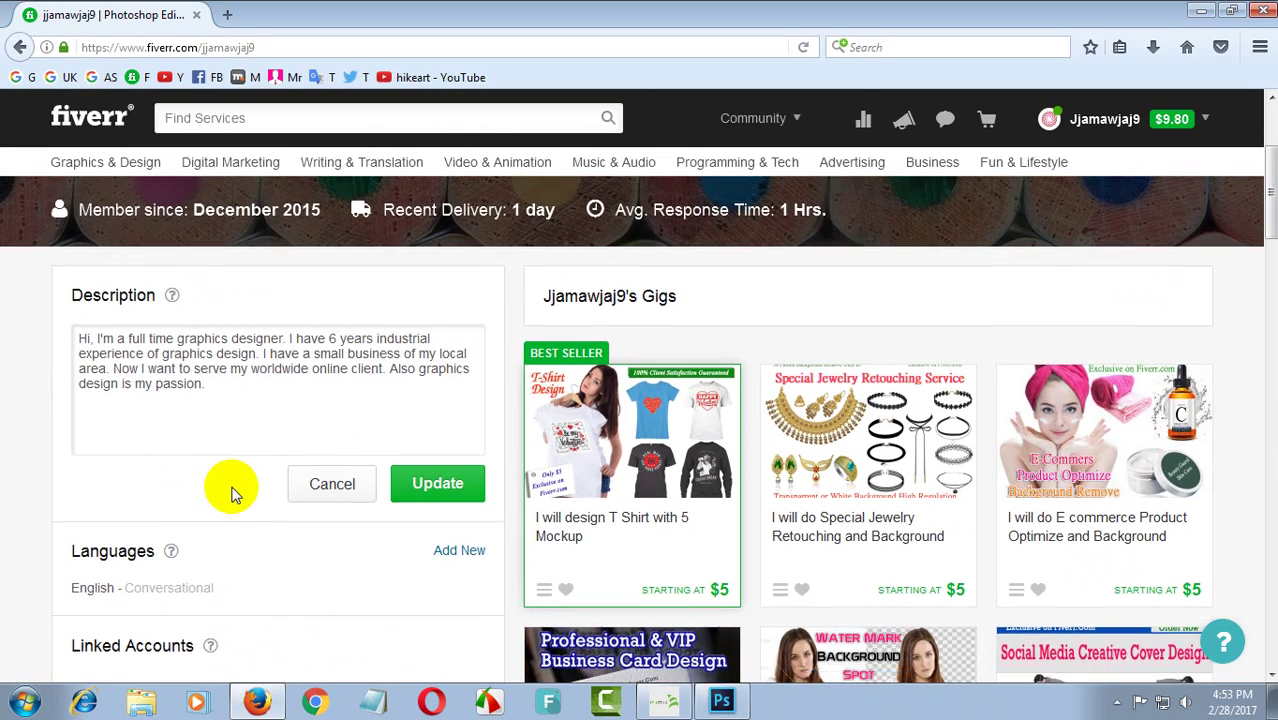
scroll(220, 490, down, 2)
scroll(240, 490, down, 2)
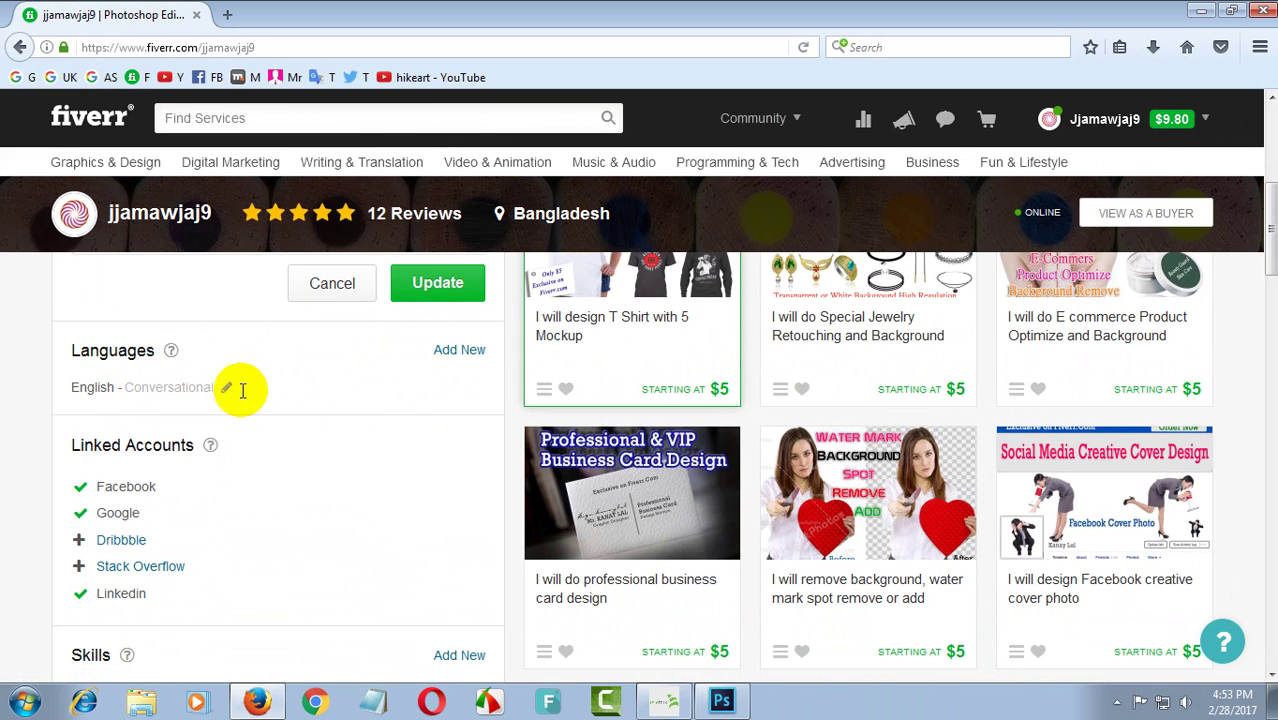
- Start a new language entry with EN typed, leaving the Language Level unchosen
click(458, 350)
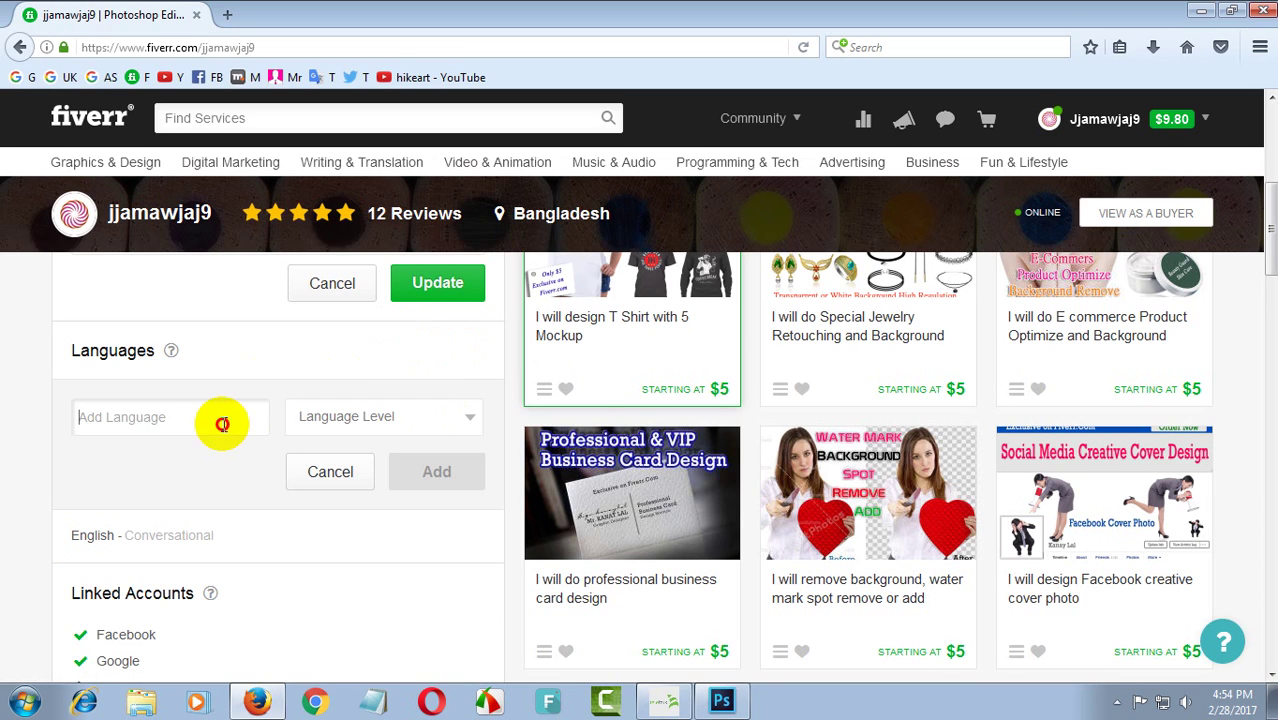
text(E)
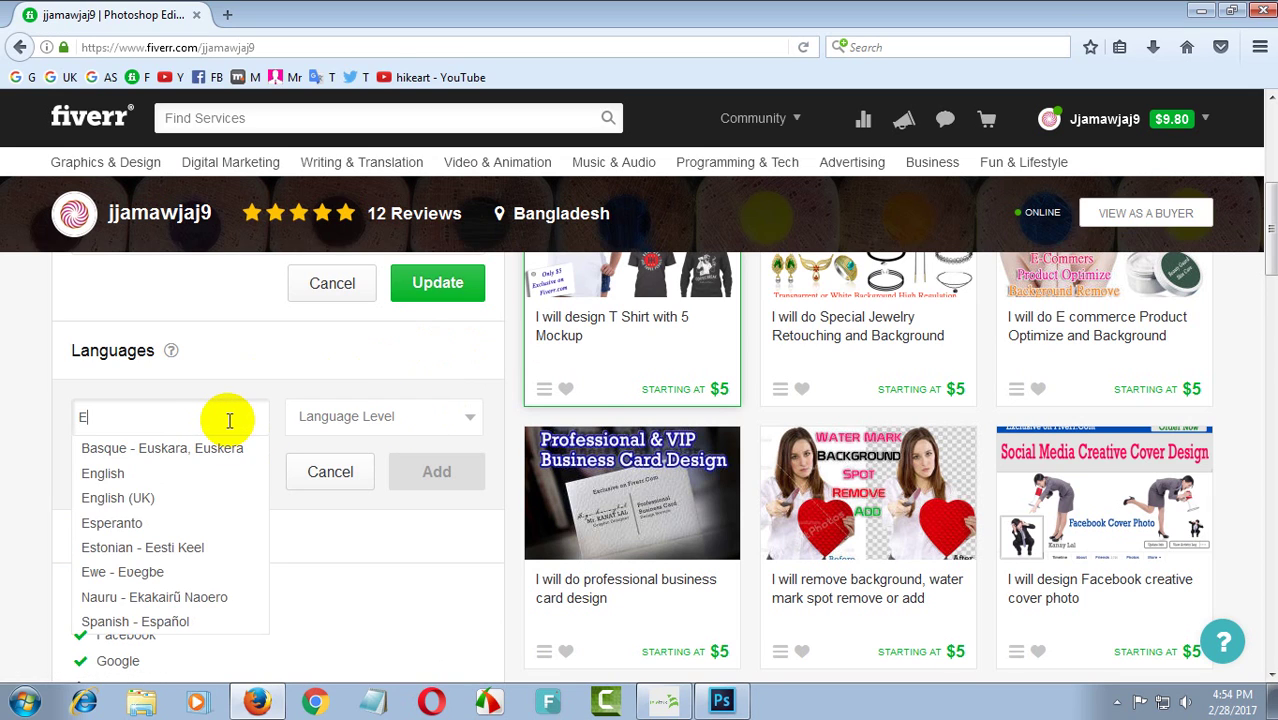
text(nglish)
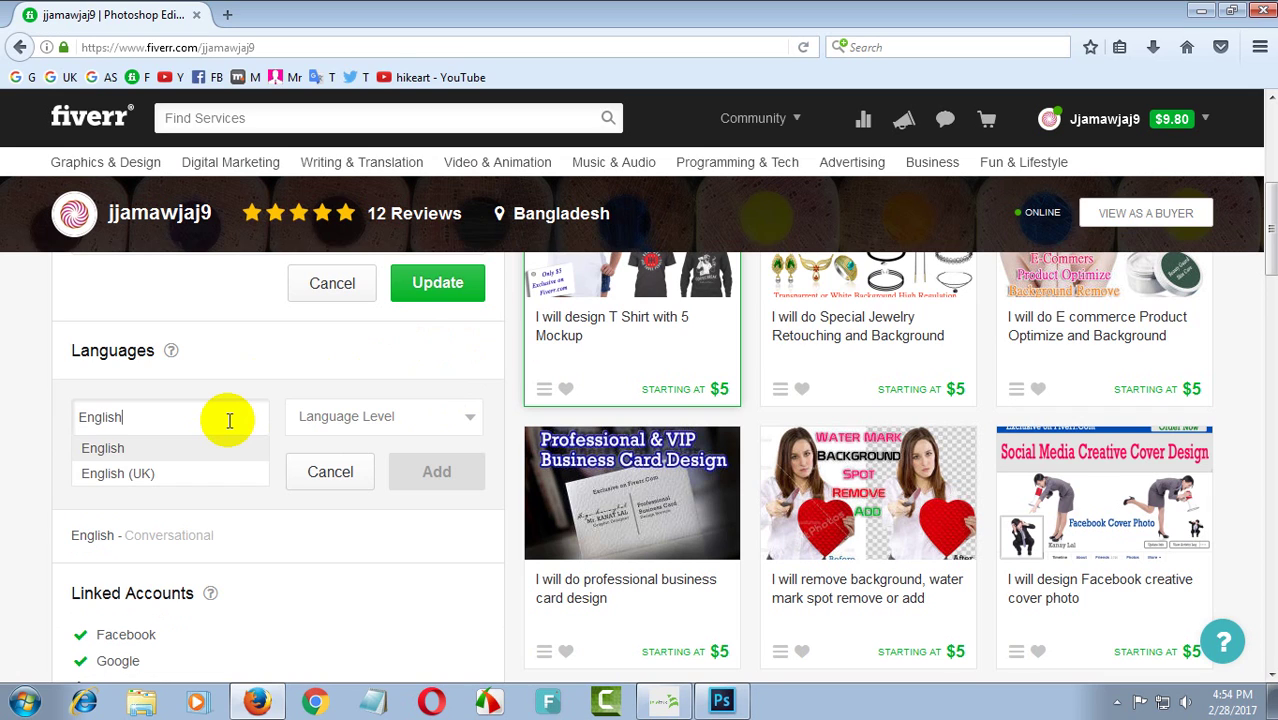
key(BackSpace)
key(BackSpace)
text(N)
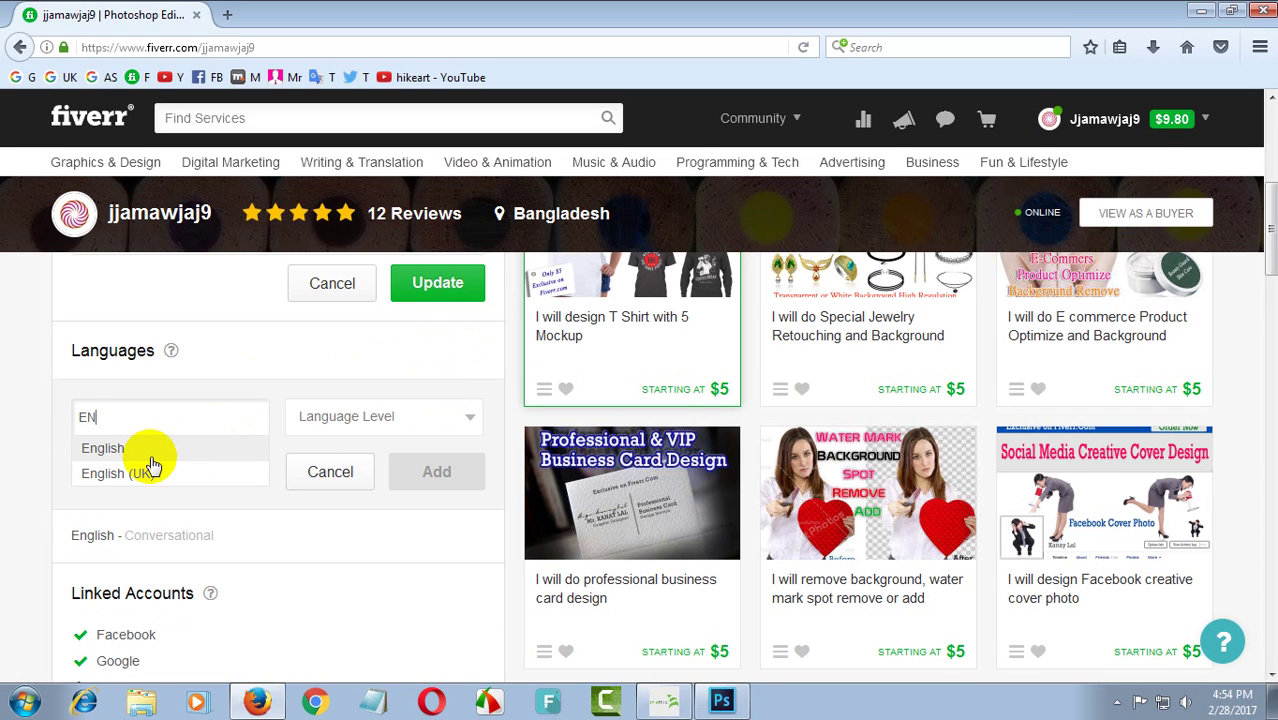
click(354, 416)
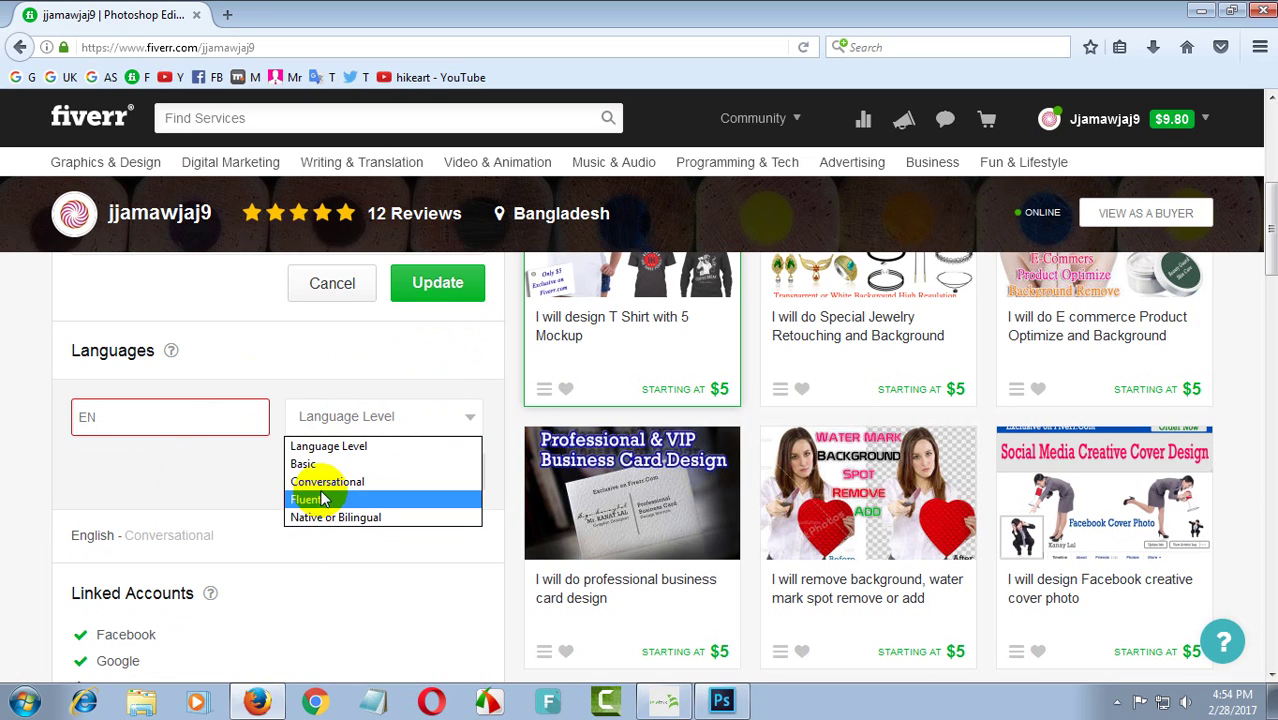
click(196, 481)
scroll(350, 485, down, 5)
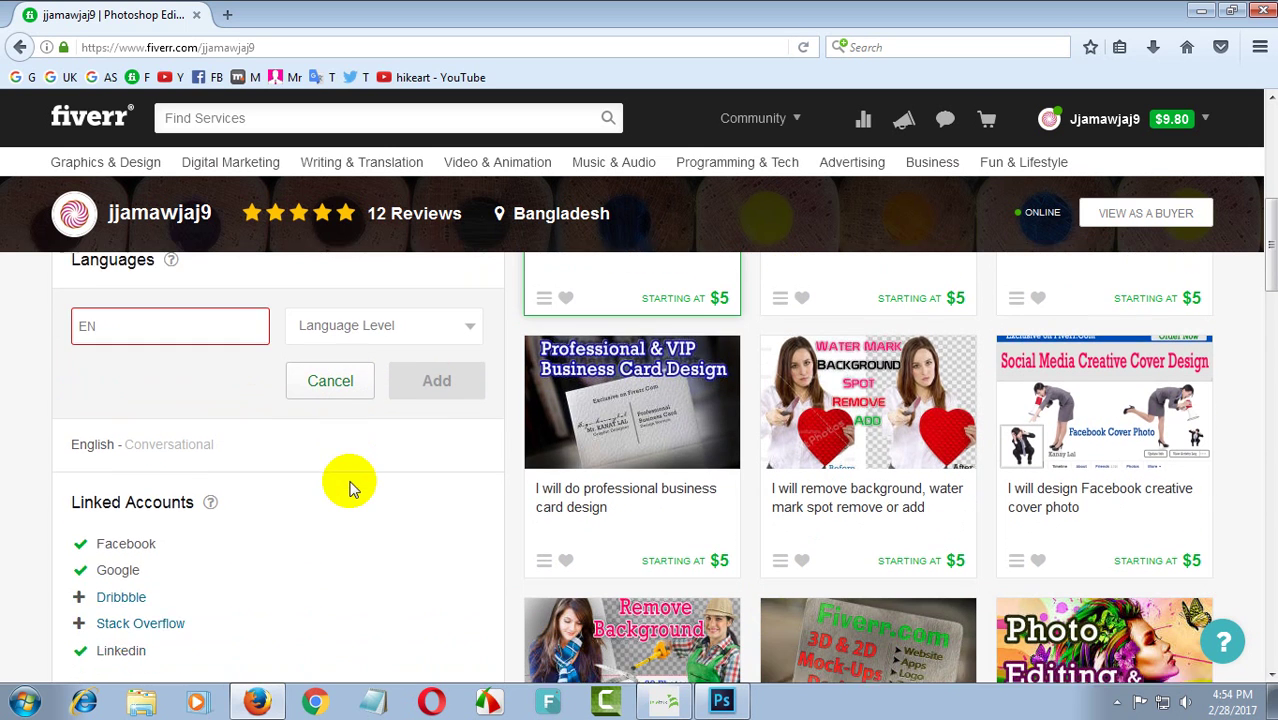
scroll(303, 469, up, 2)
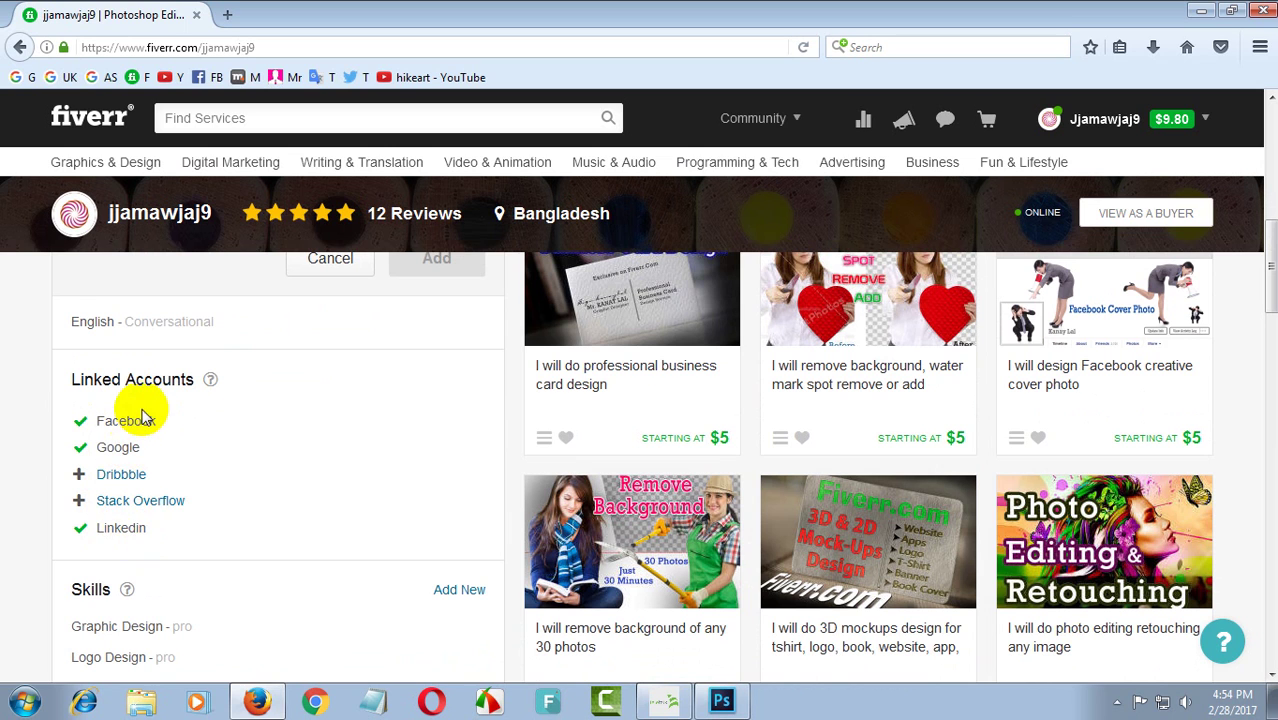
scroll(240, 448, up, 2)
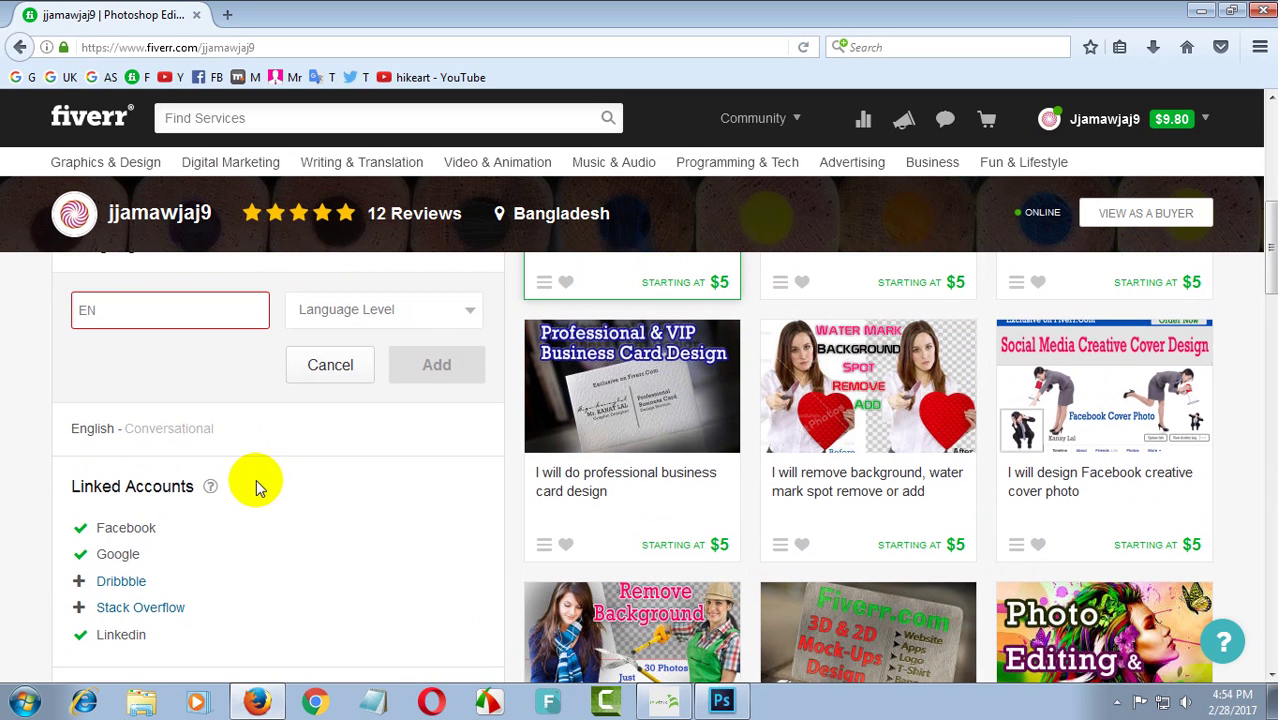
scroll(318, 488, down, 2)
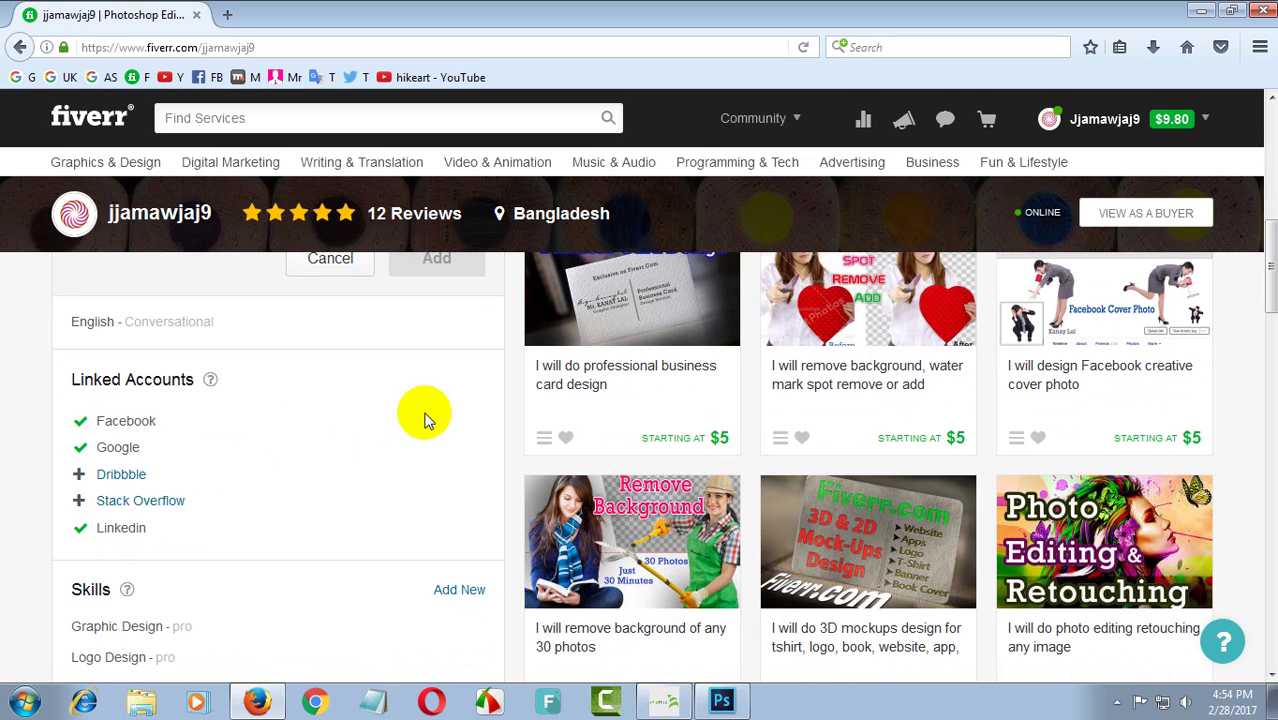
scroll(376, 427, down, 4)
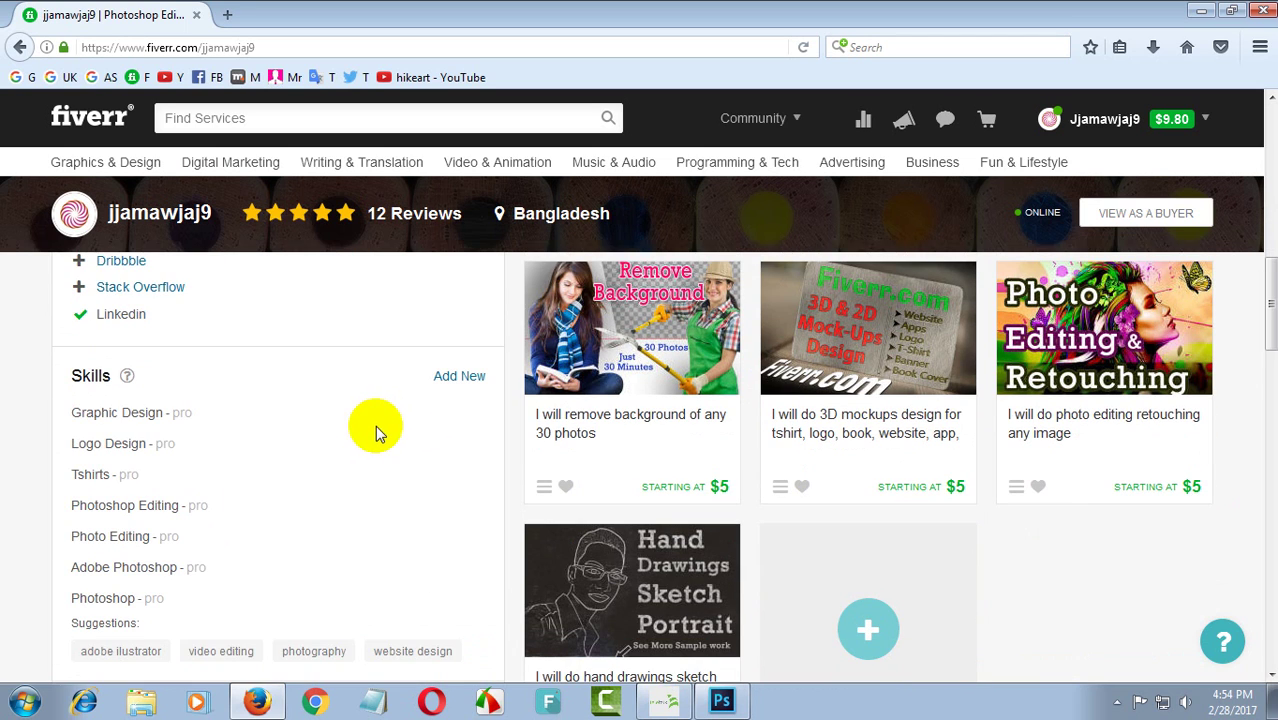
scroll(314, 428, down, 2)
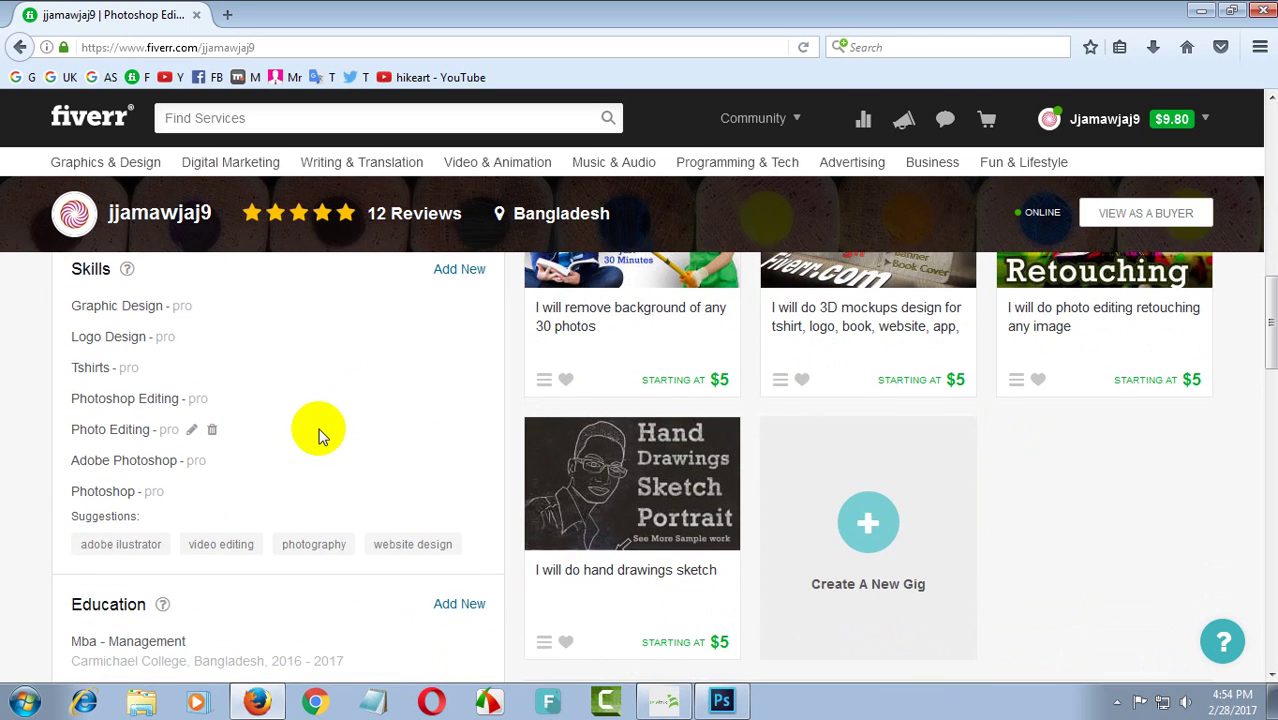
scroll(230, 420, up, 4)
scroll(120, 500, down, 4)
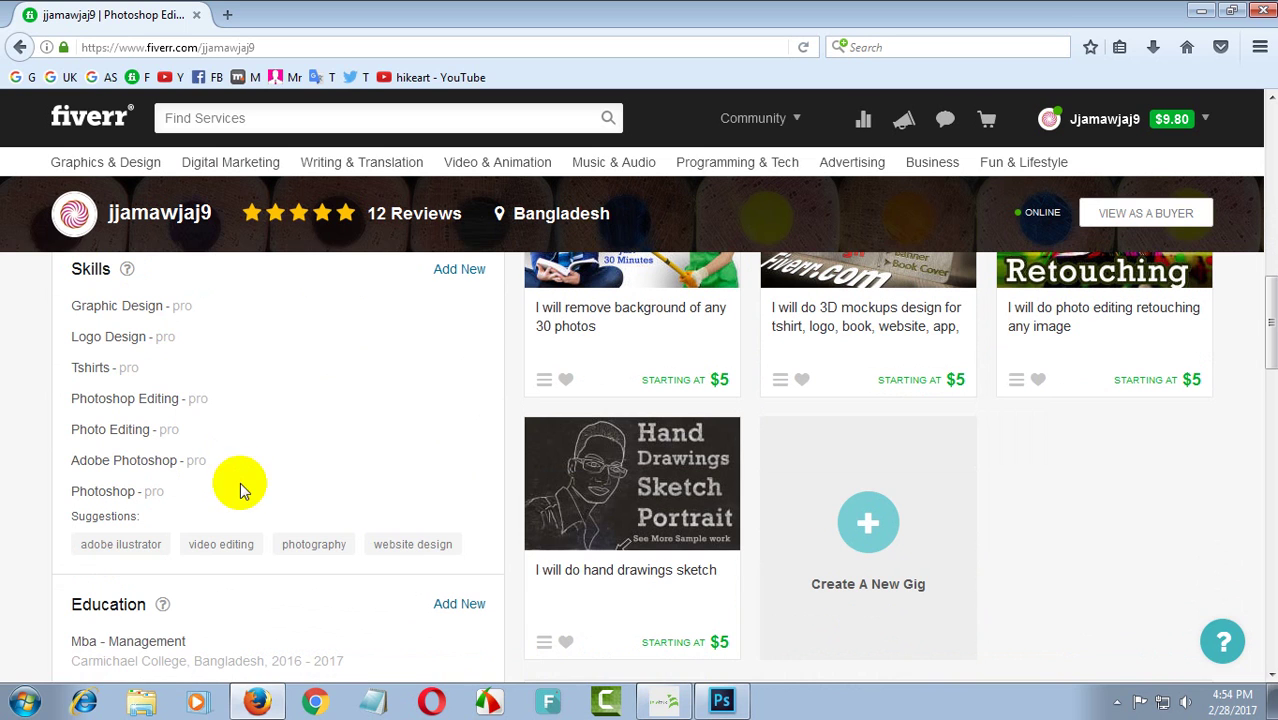
click(464, 273)
scroll(451, 322, up, 2)
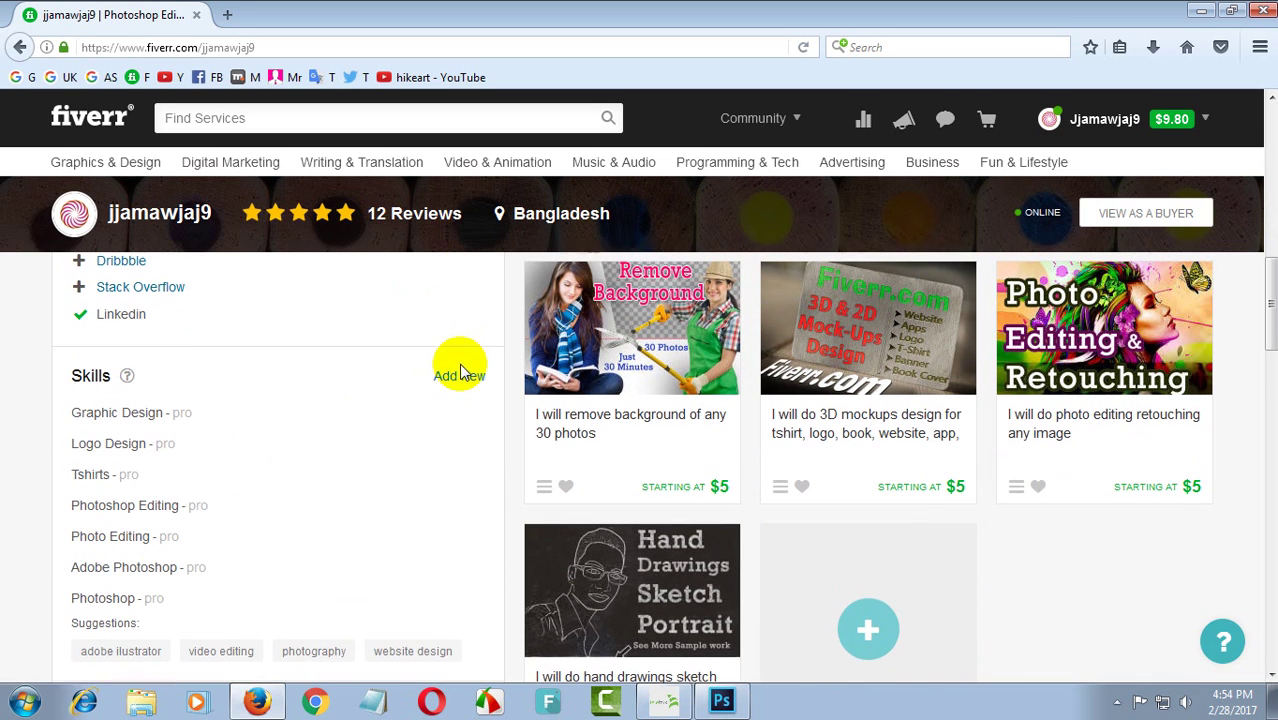
- Start a new skill entry 'TSH' and switch its experience level from Expert to Intermediate
click(463, 379)
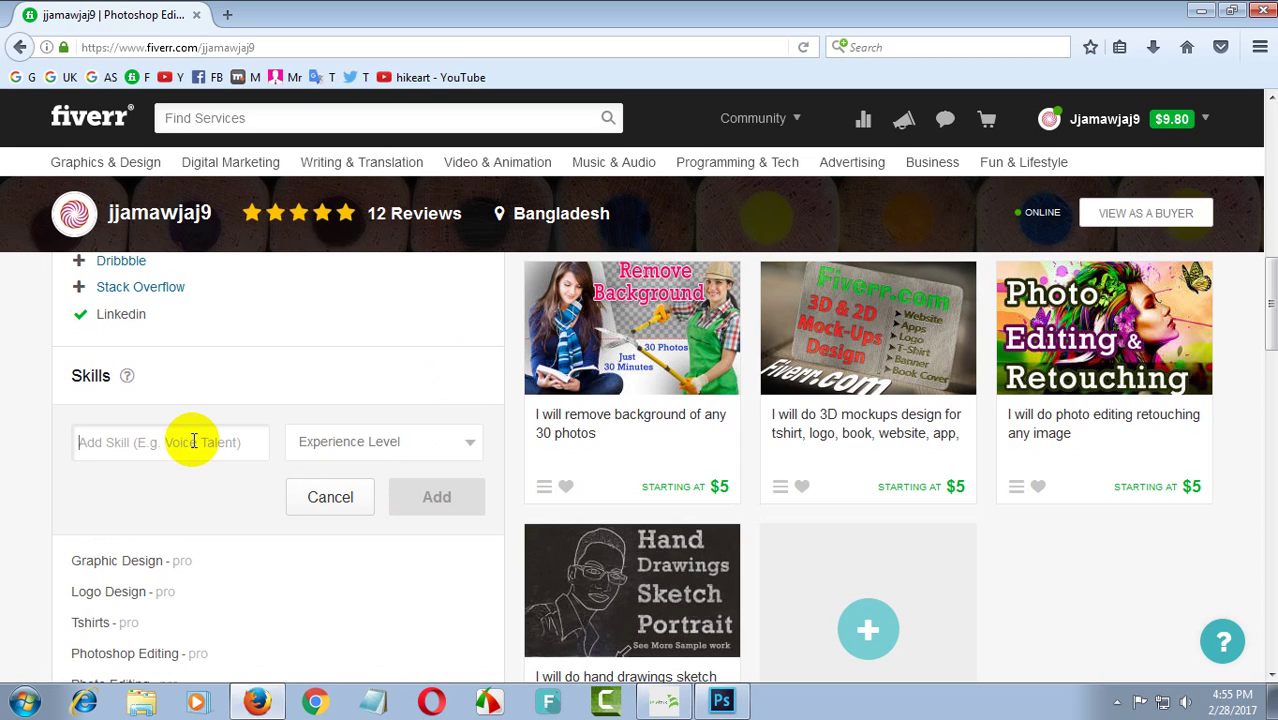
text(TS)
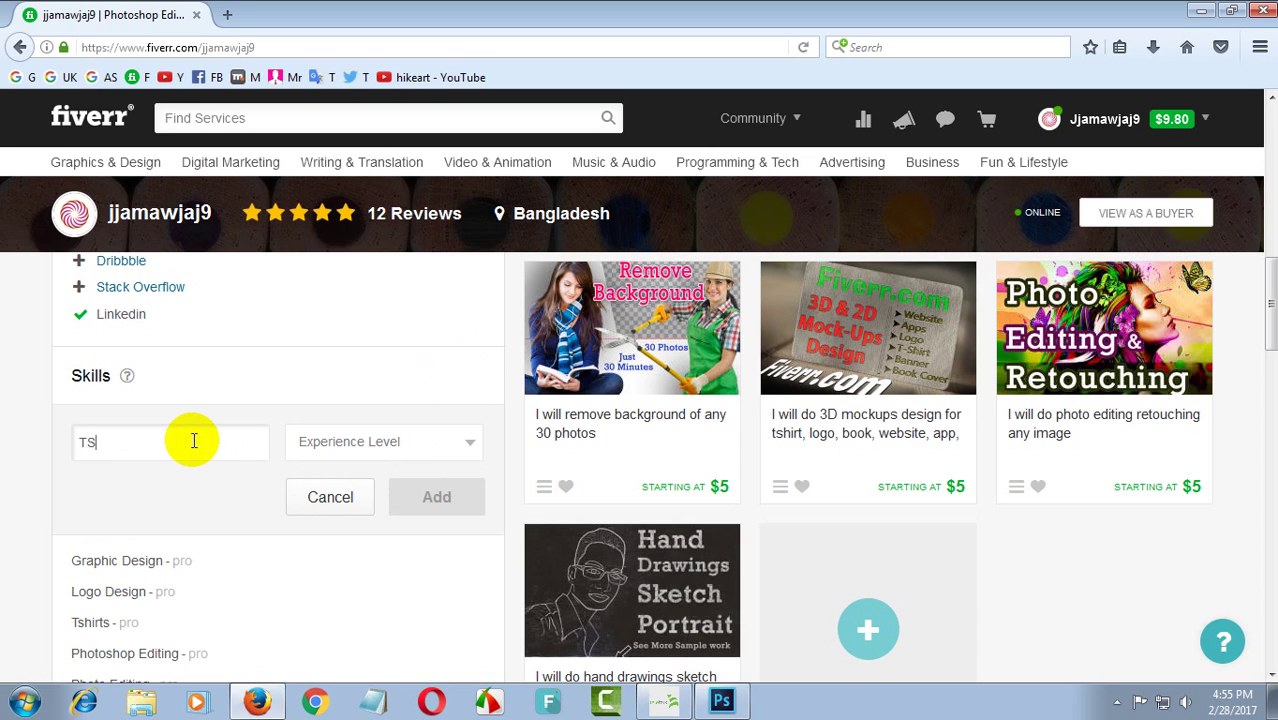
text(H)
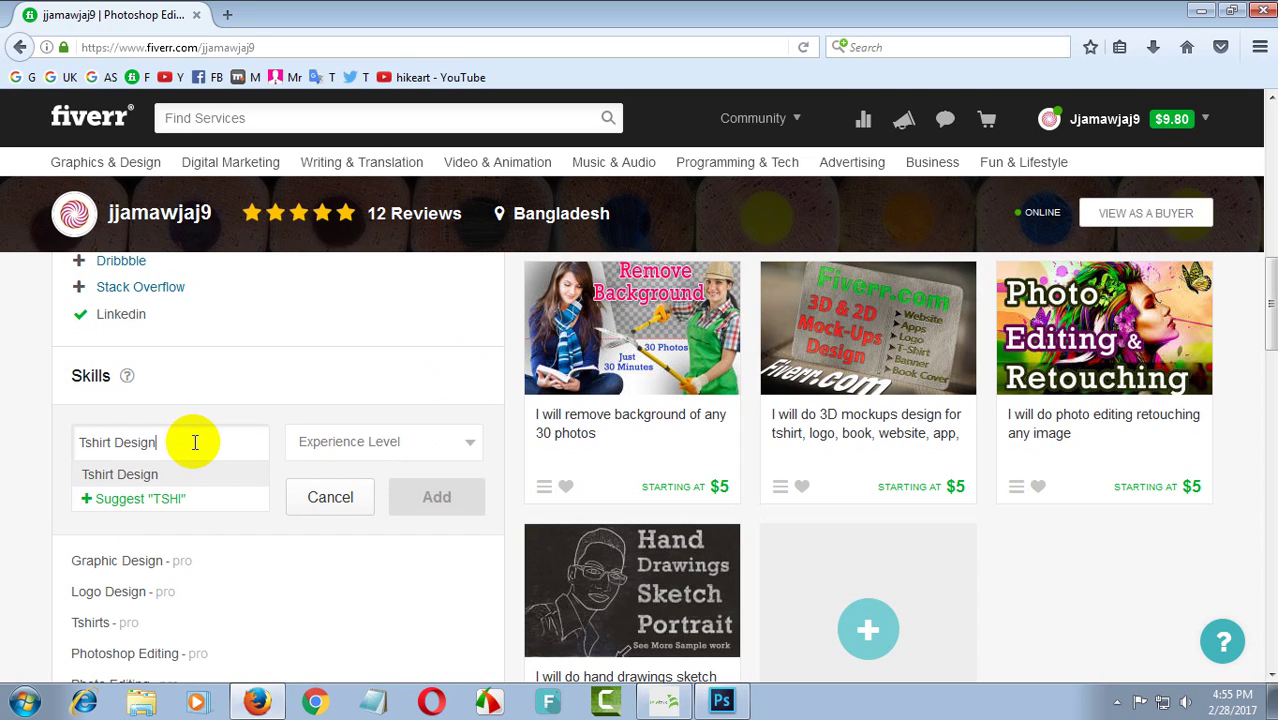
click(366, 441)
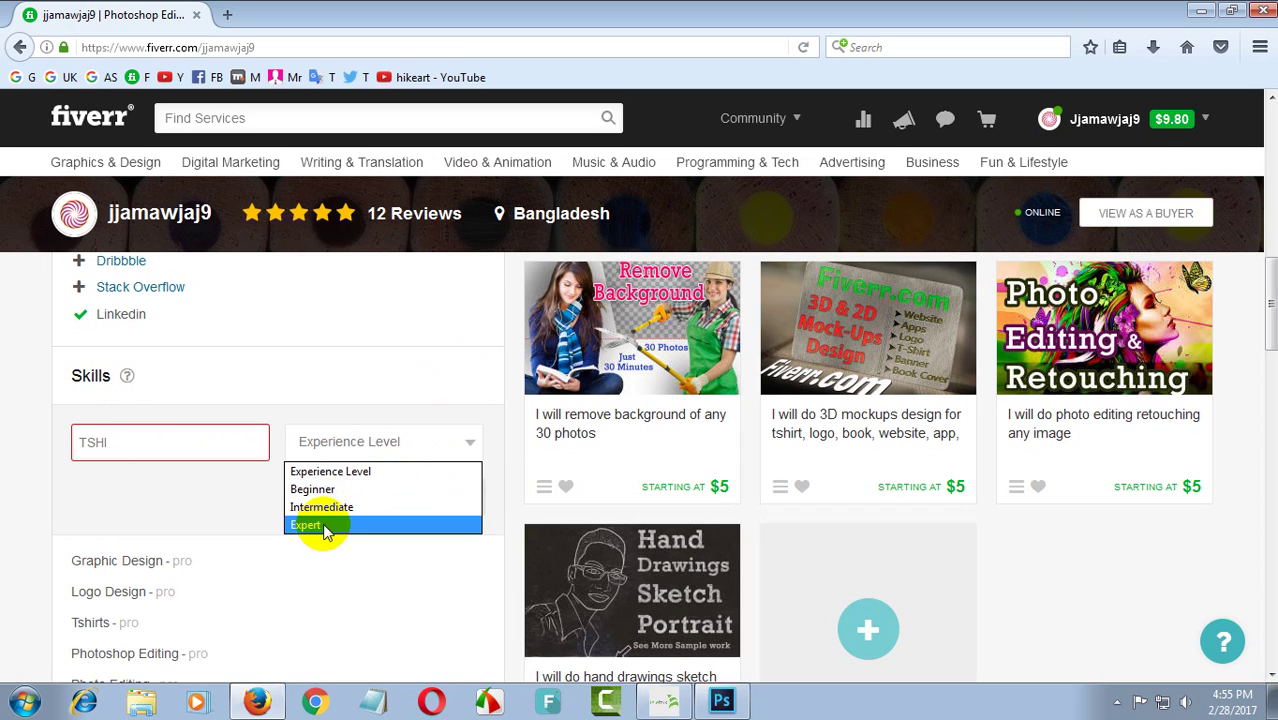
click(326, 528)
click(368, 444)
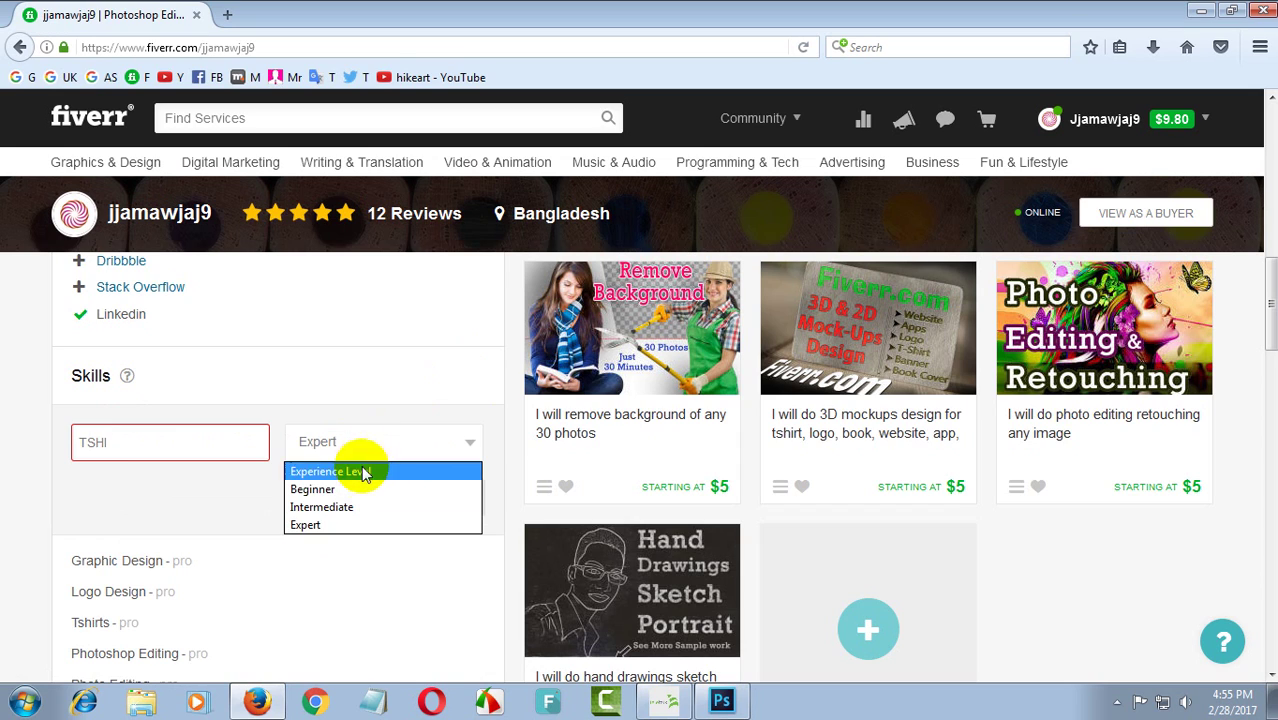
click(323, 502)
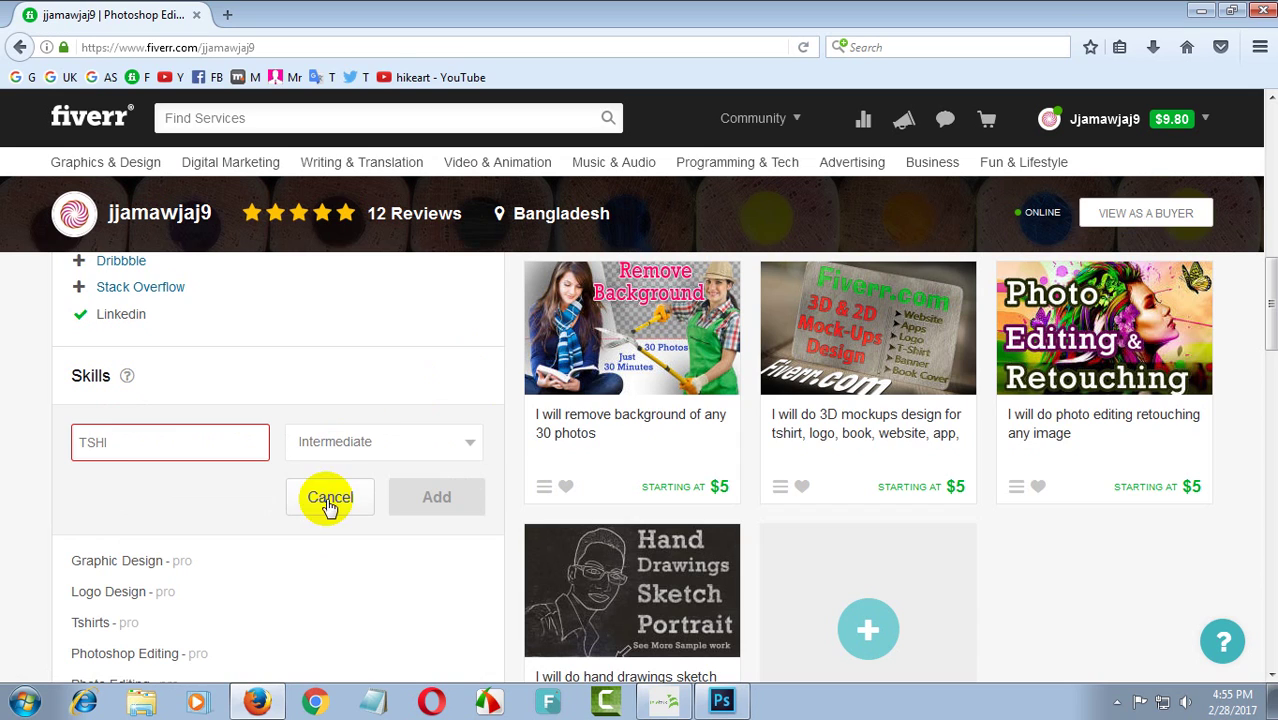
click(371, 437)
scroll(320, 540, down, 5)
scroll(115, 380, up, 3)
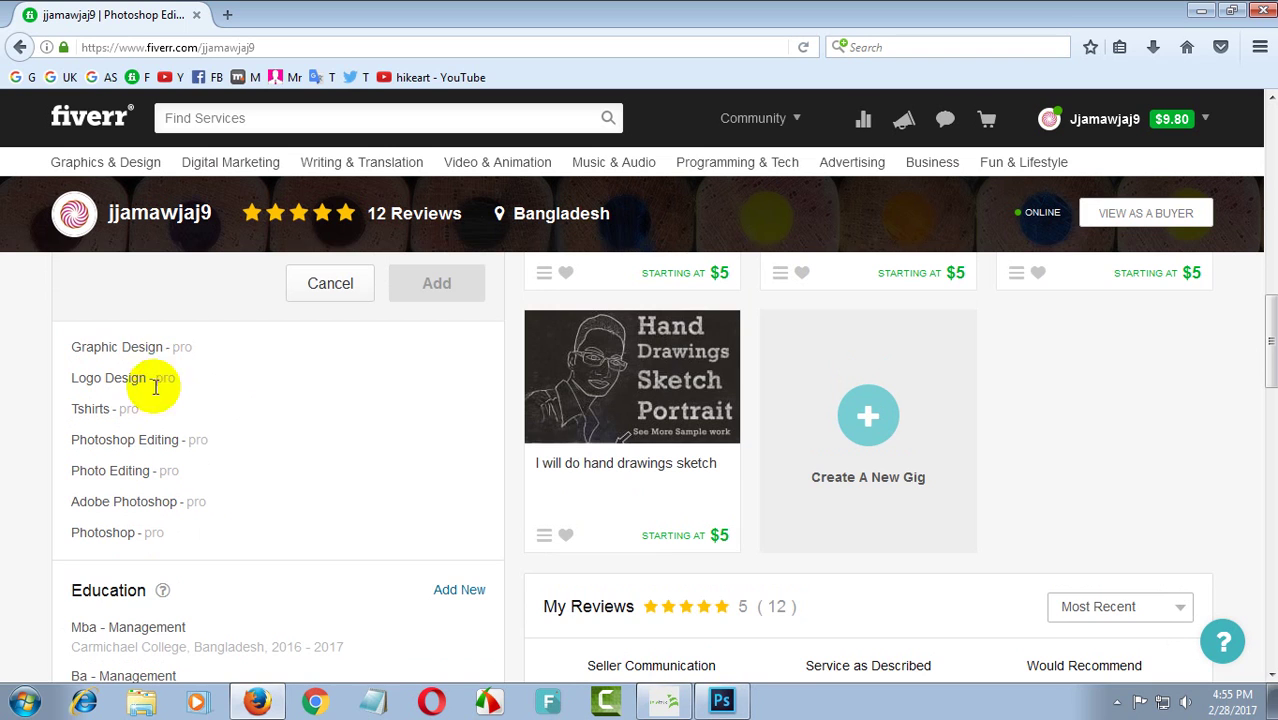
scroll(155, 385, up, 2)
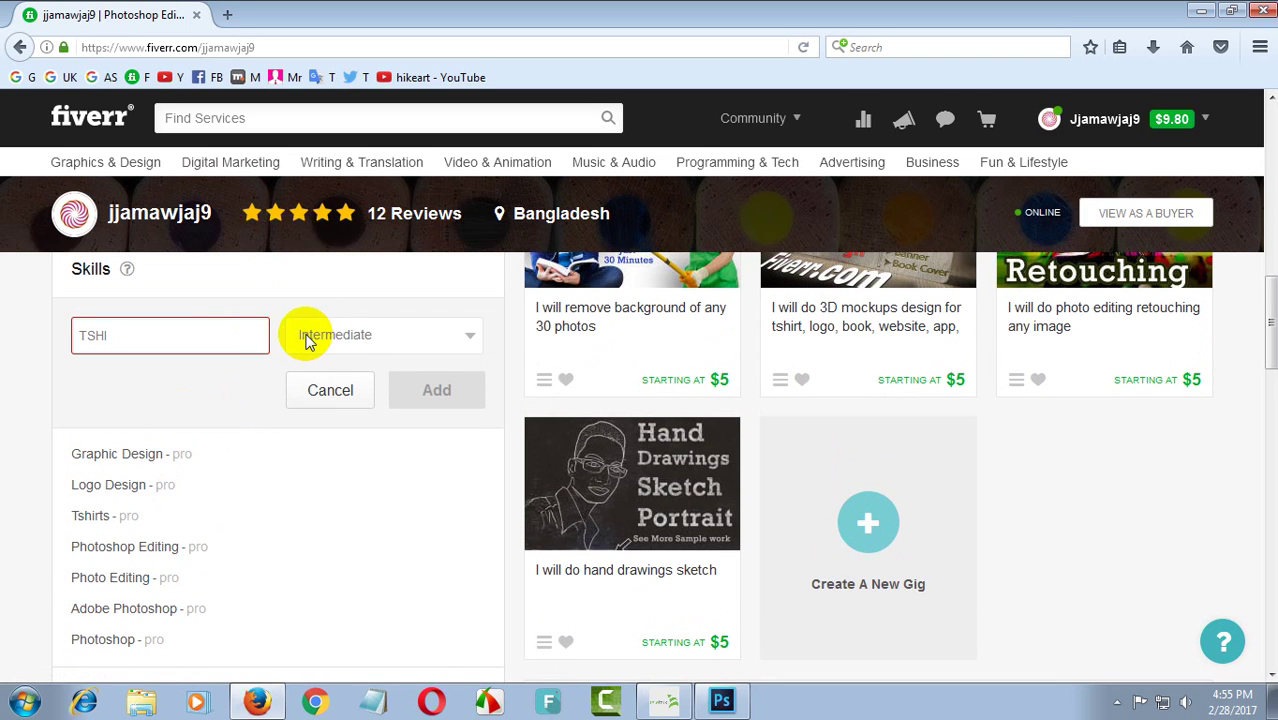
- Delete the typed skill text TSHI and SOCIAL MEDIA and dismiss the suggestions
drag(260, 336, 45, 344)
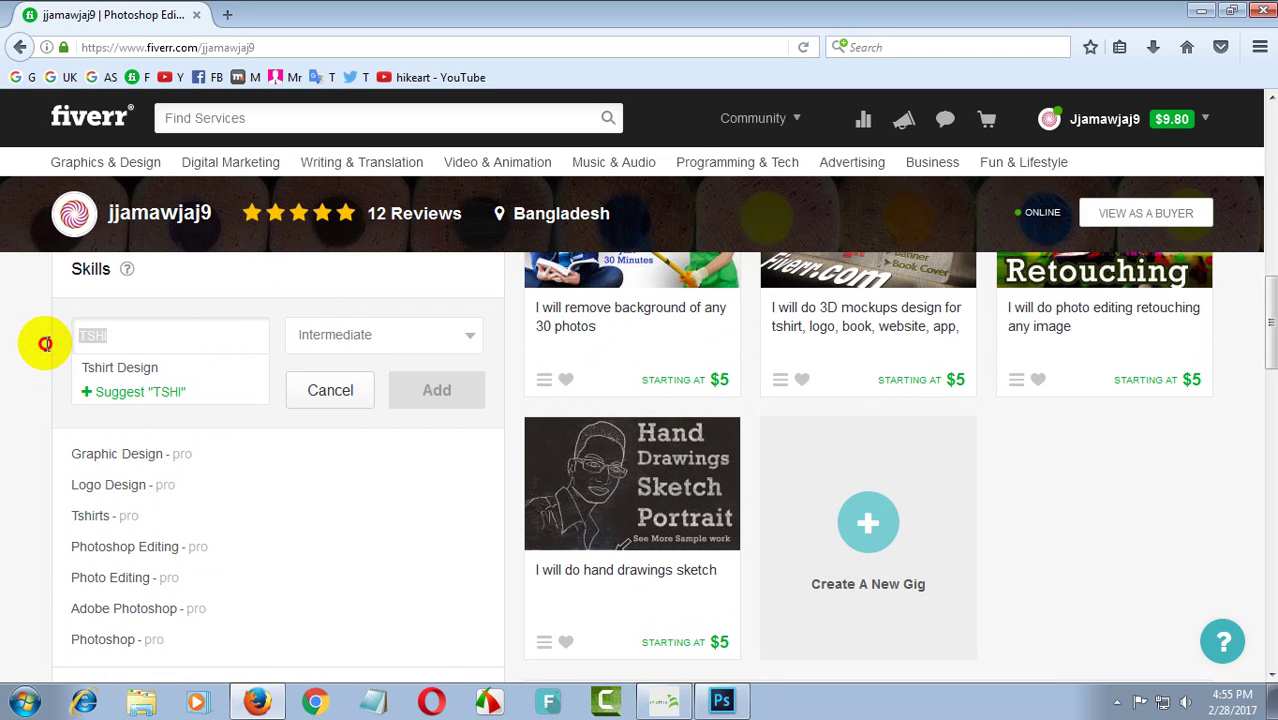
key(BackSpace)
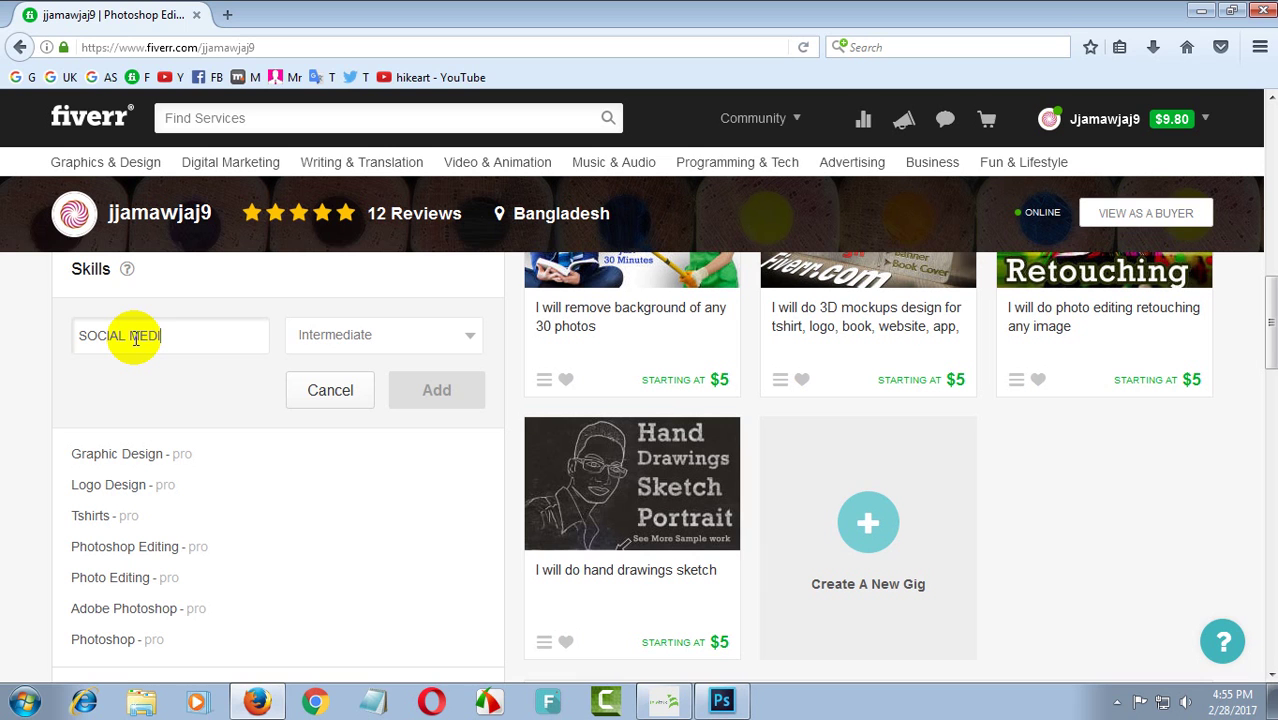
drag(194, 328, 33, 340)
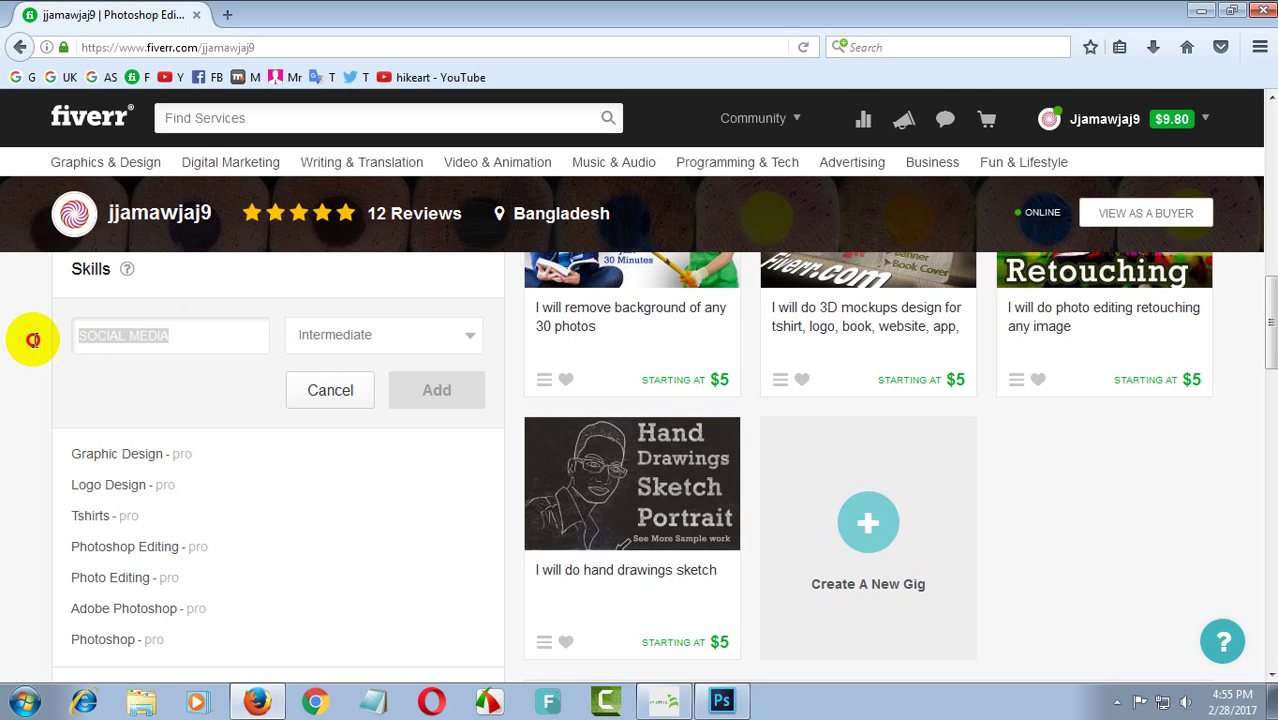
key(BackSpace)
scroll(251, 465, down, 2)
scroll(205, 462, up, 2)
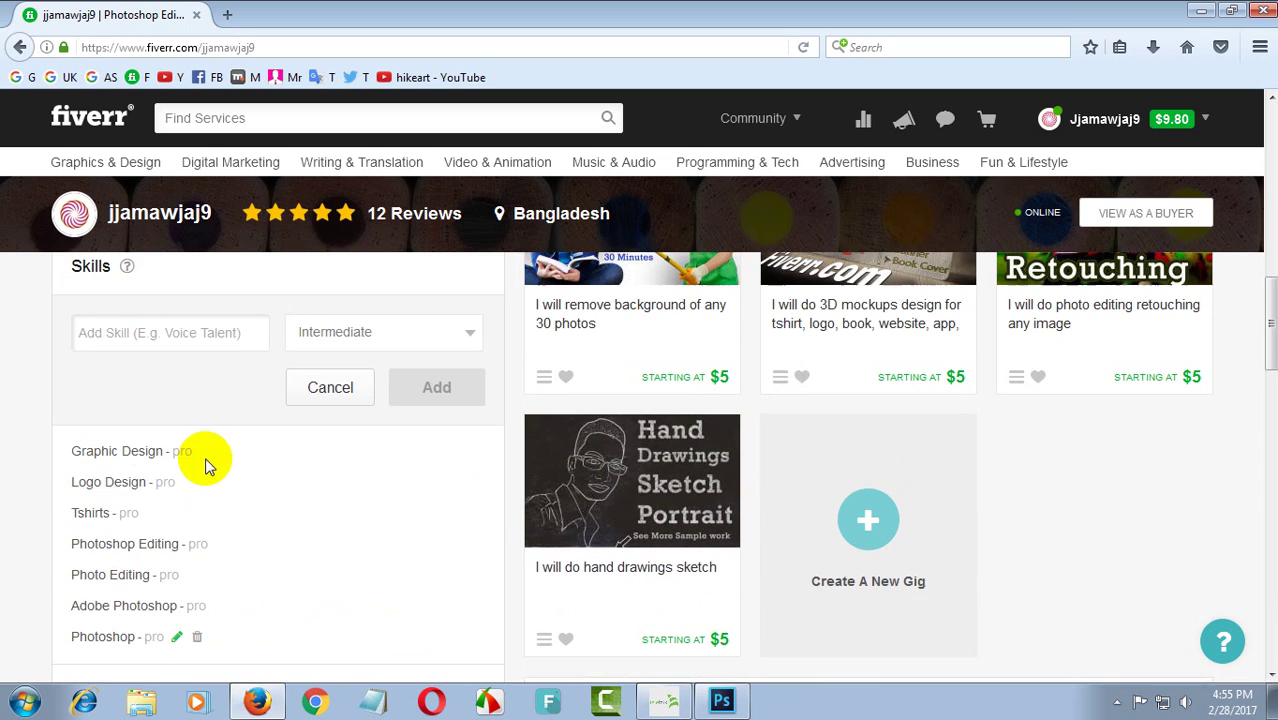
click(23, 473)
scroll(175, 470, down, 3)
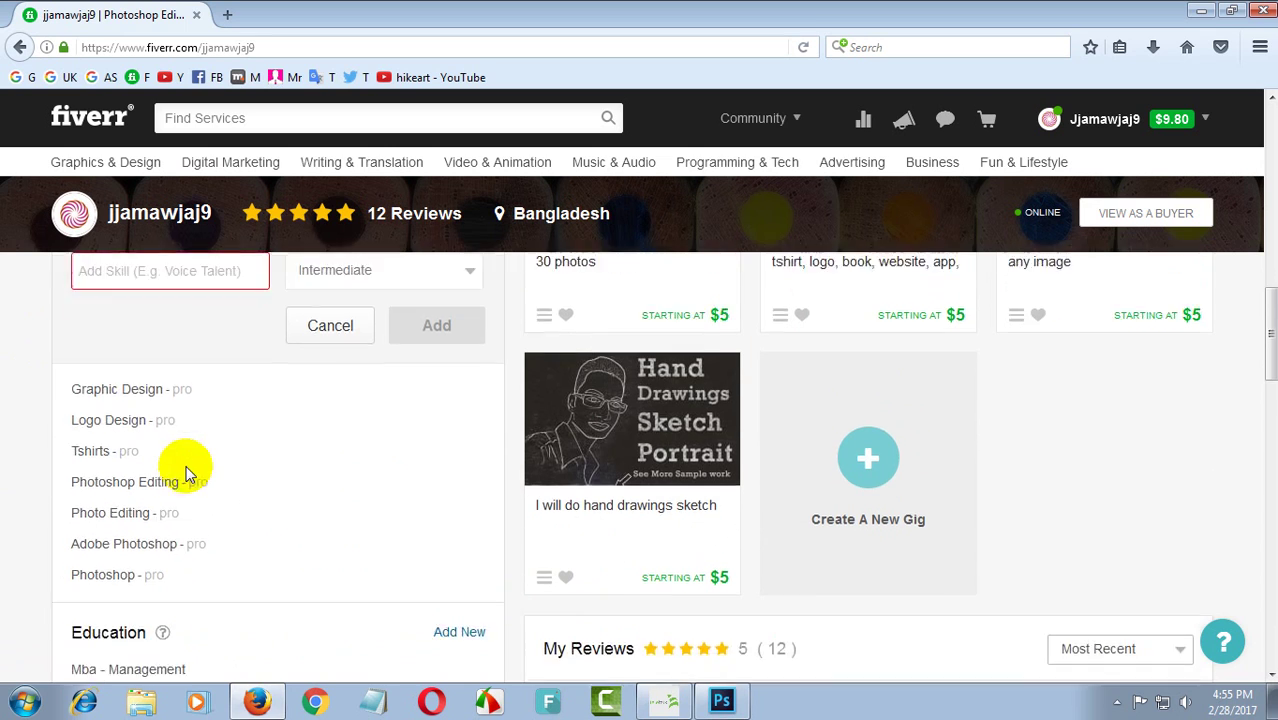
scroll(185, 480, down, 2)
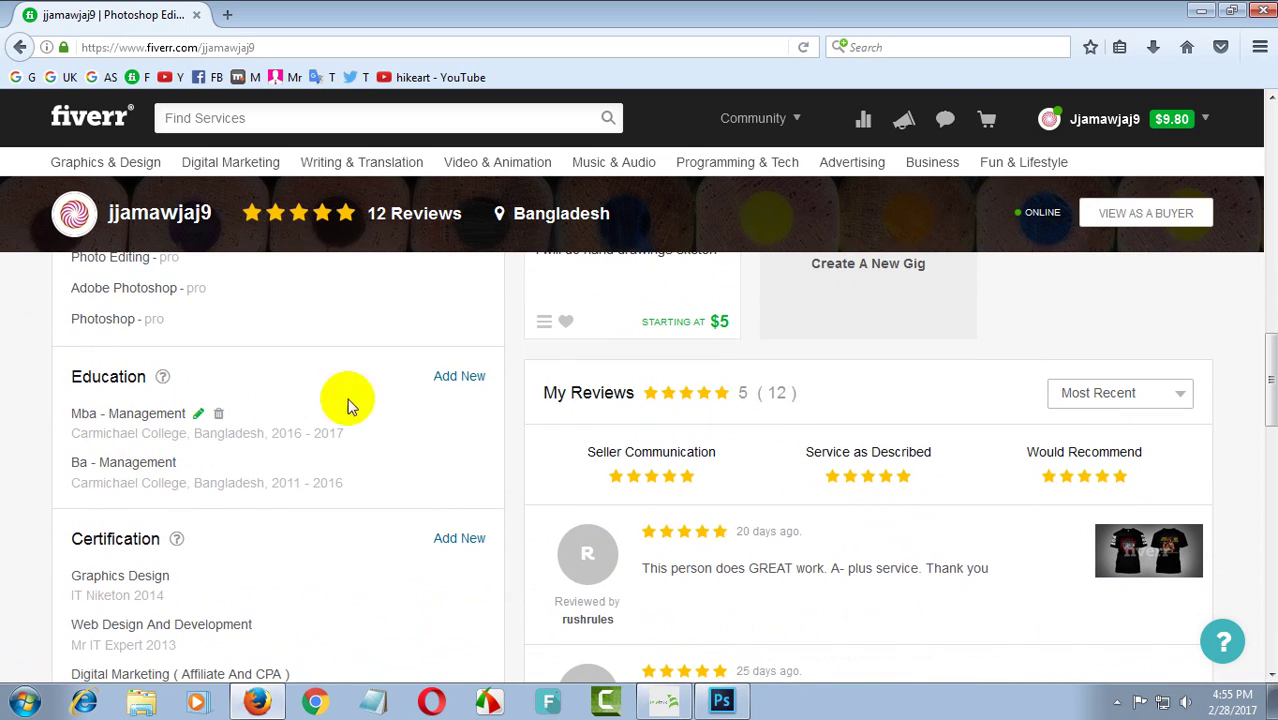
mouse_move(205, 400)
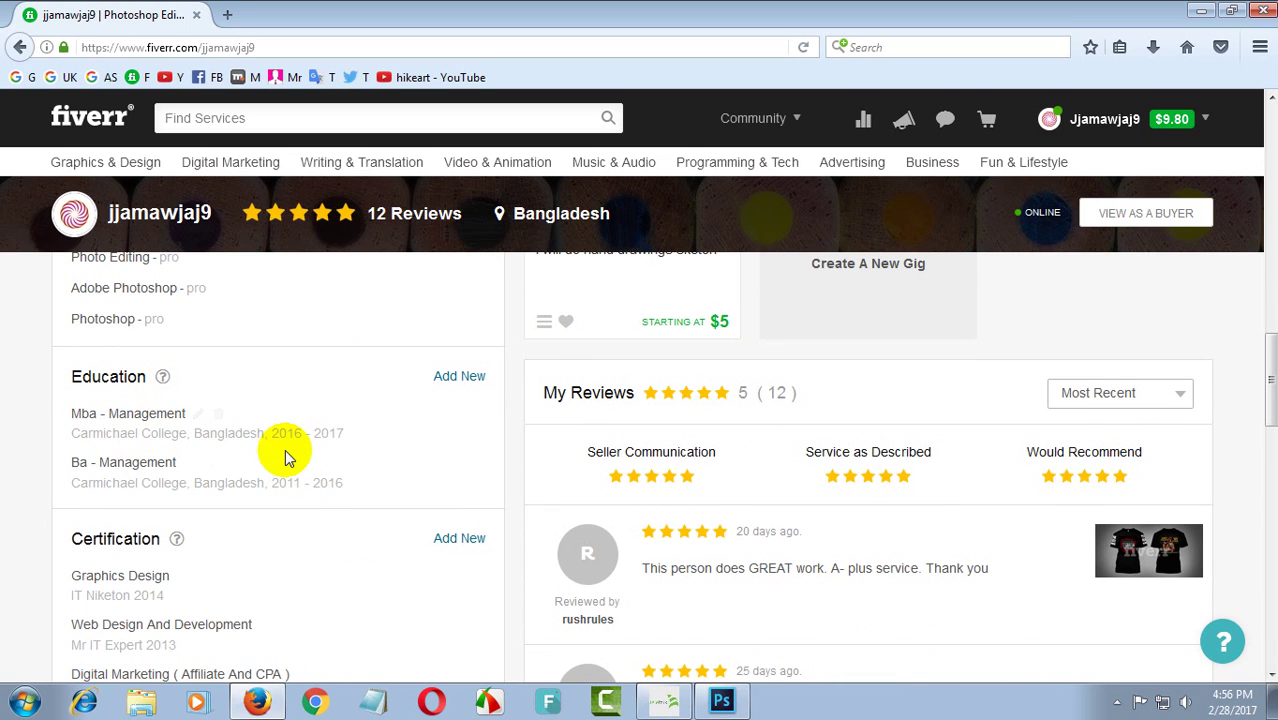
scroll(285, 451, down, 2)
scroll(280, 448, up, 2)
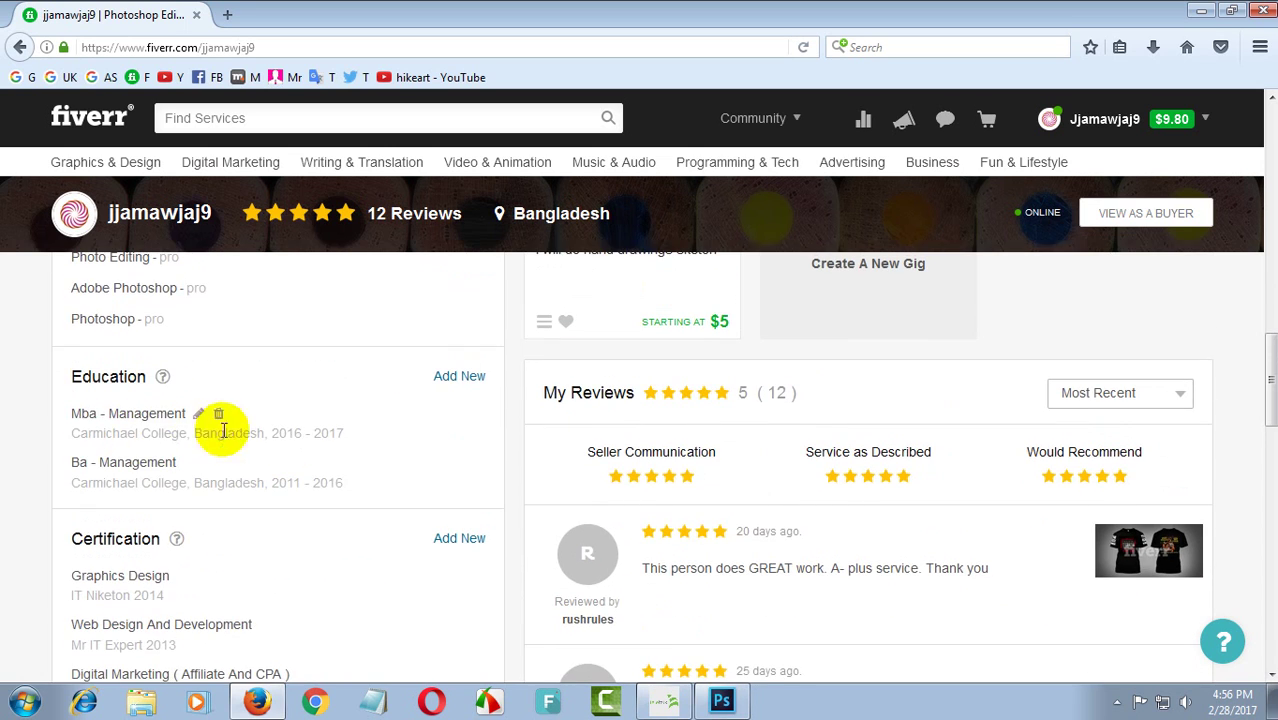
scroll(279, 457, down, 2)
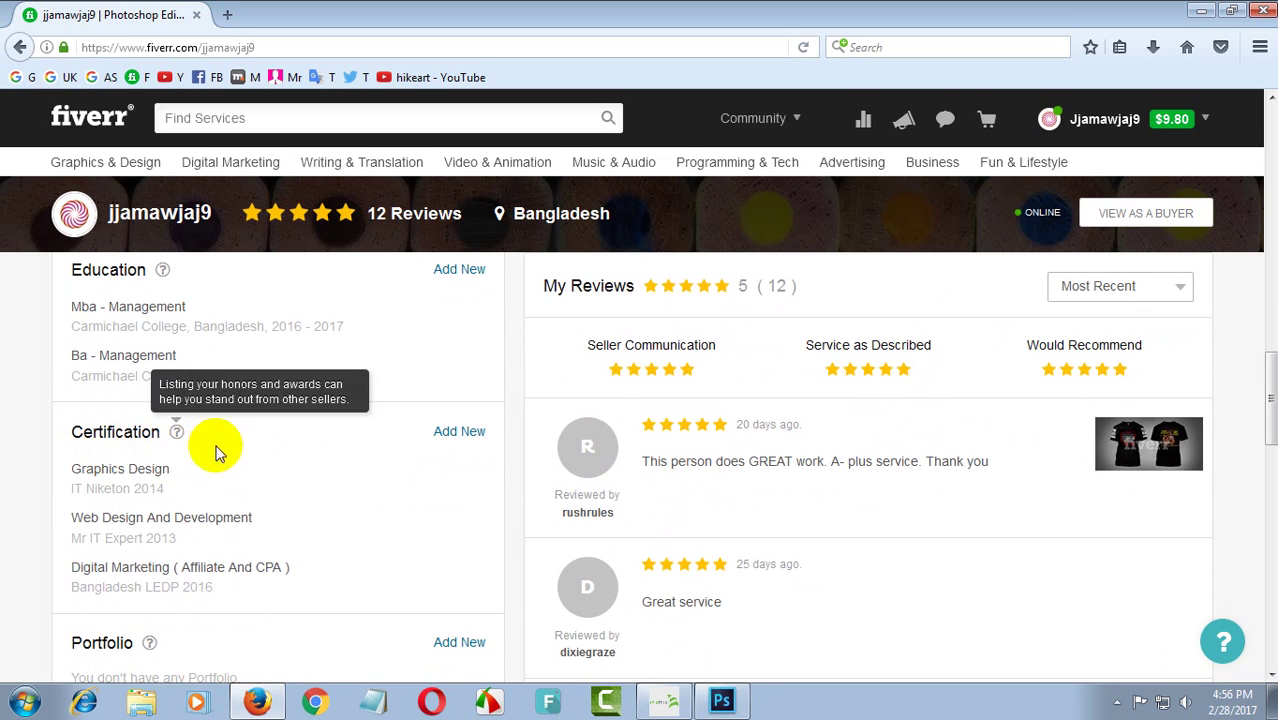
scroll(366, 464, down, 2)
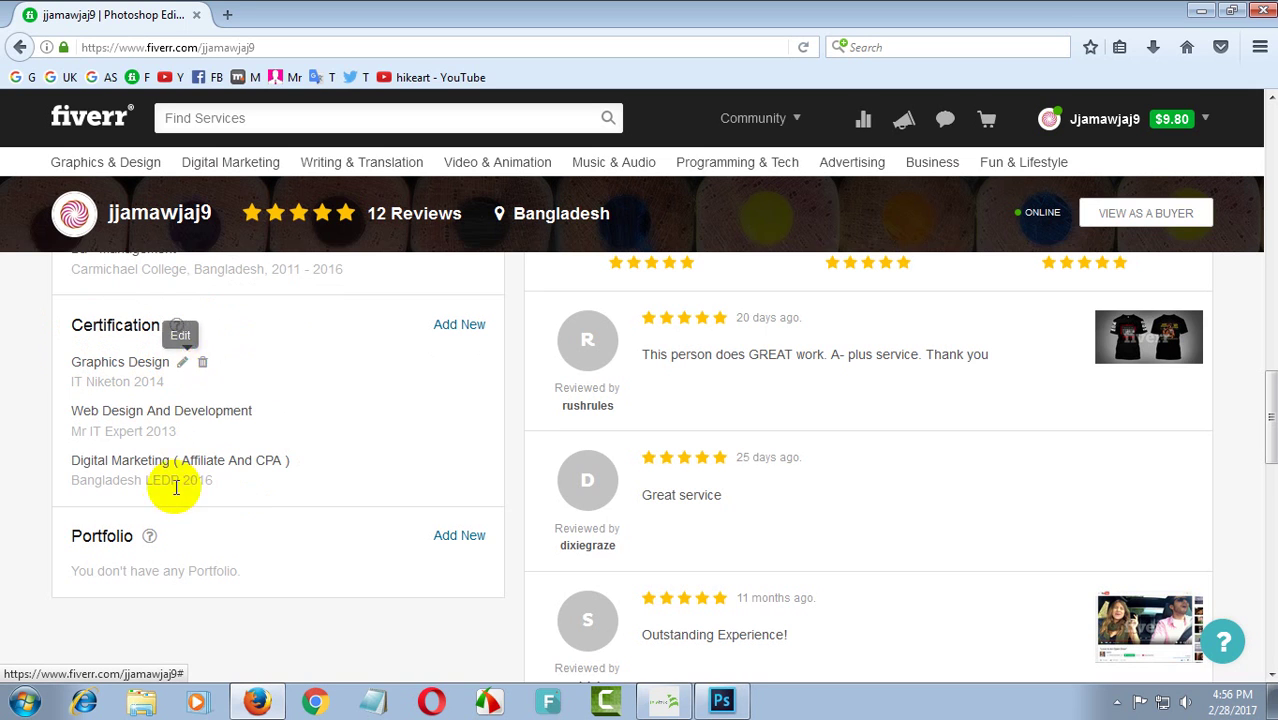
scroll(171, 508, down, 2)
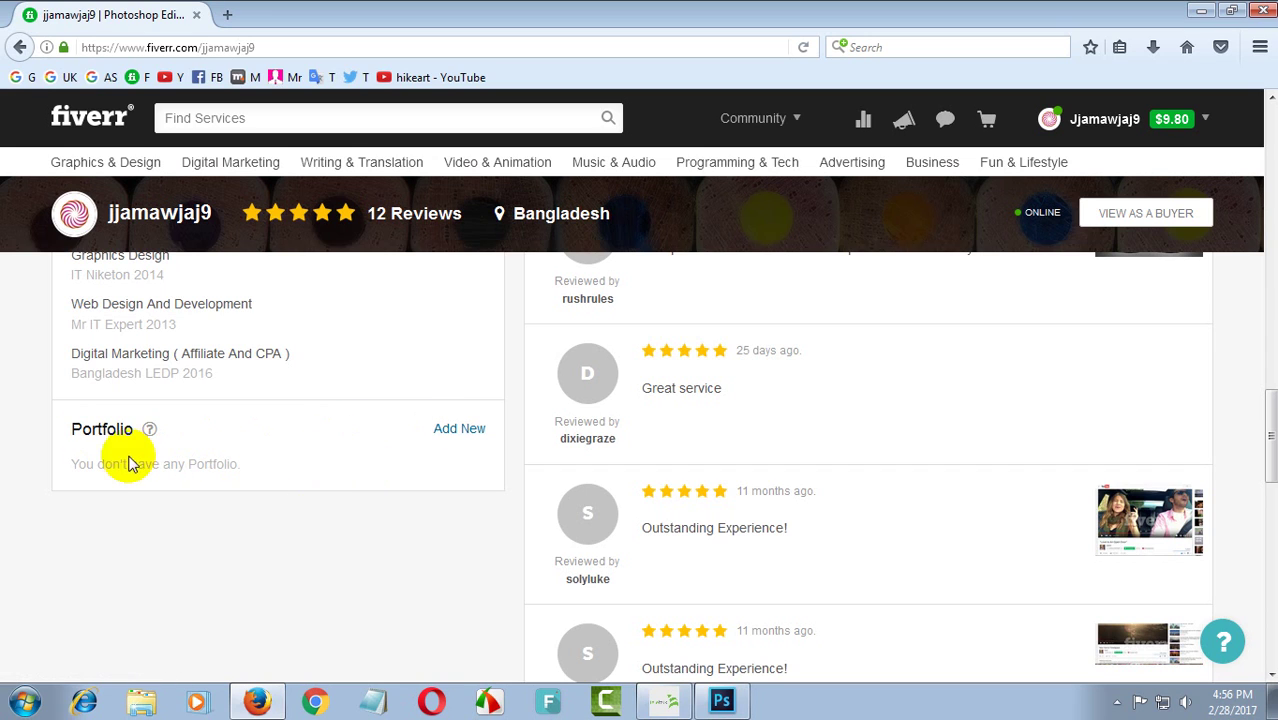
- Add a new Portfolio item titled GRAPHICS and place the cursor in its empty URL field
click(459, 430)
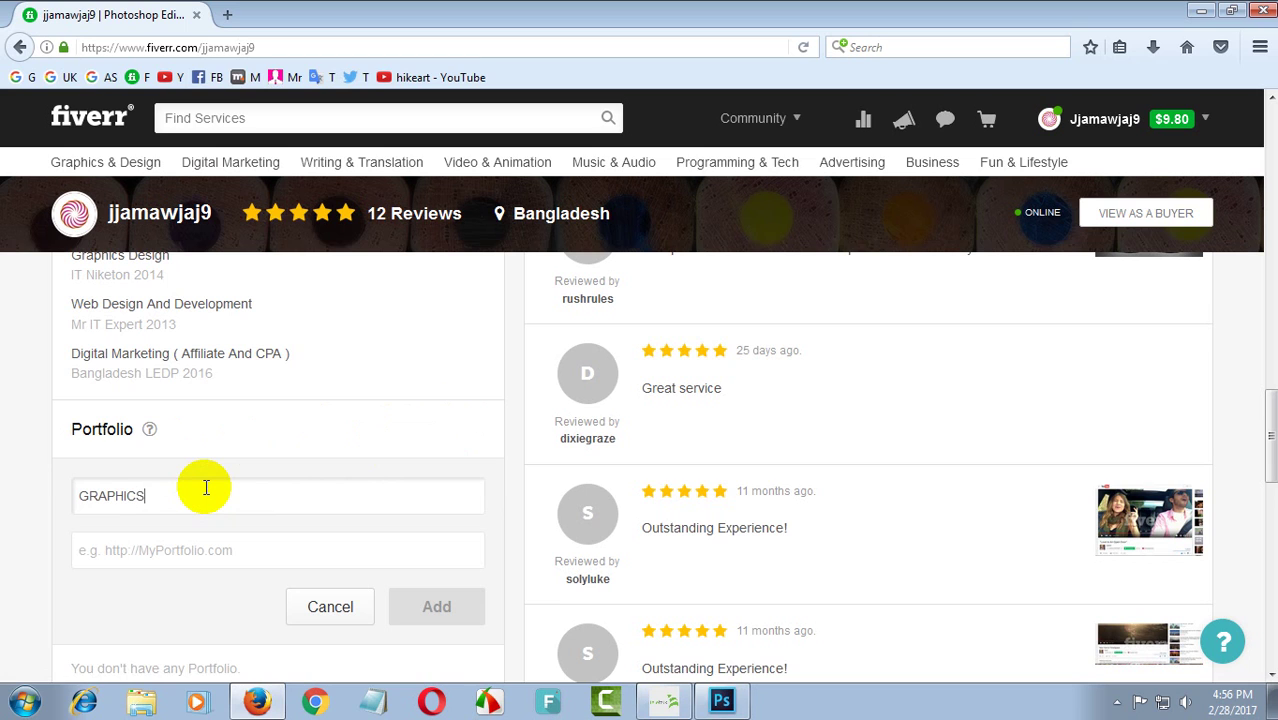
scroll(206, 487, down, 3)
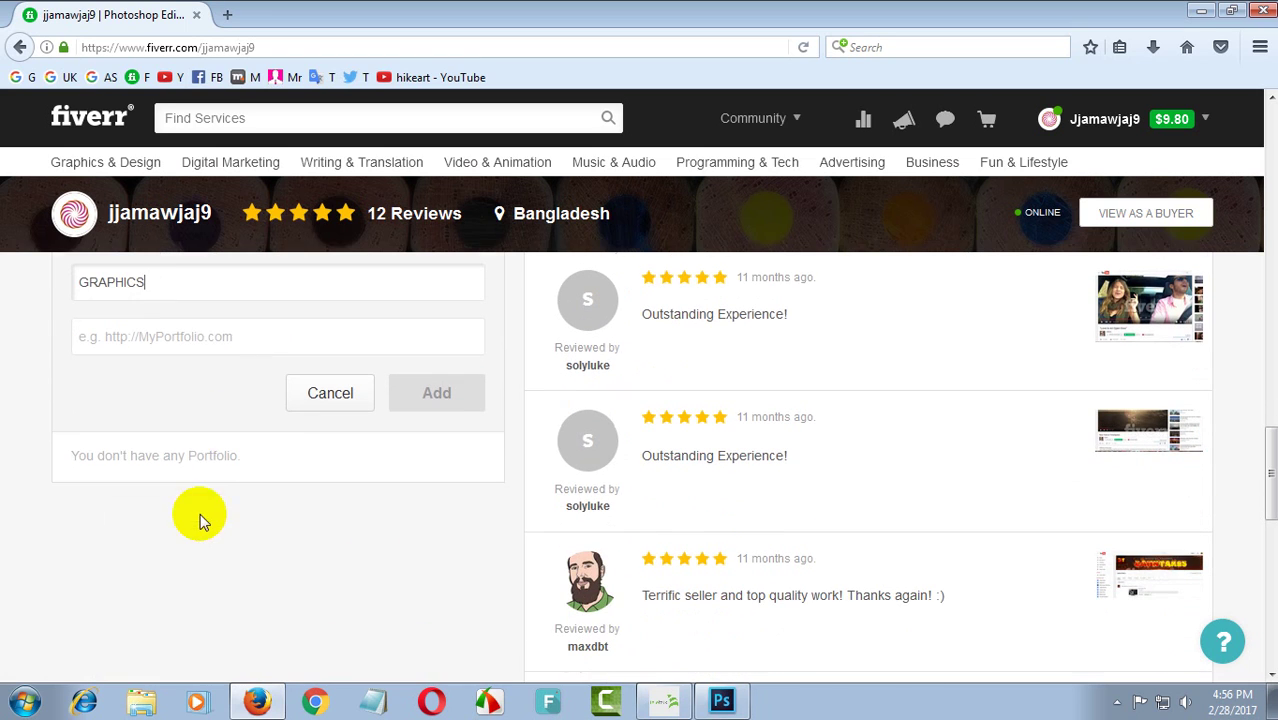
click(208, 336)
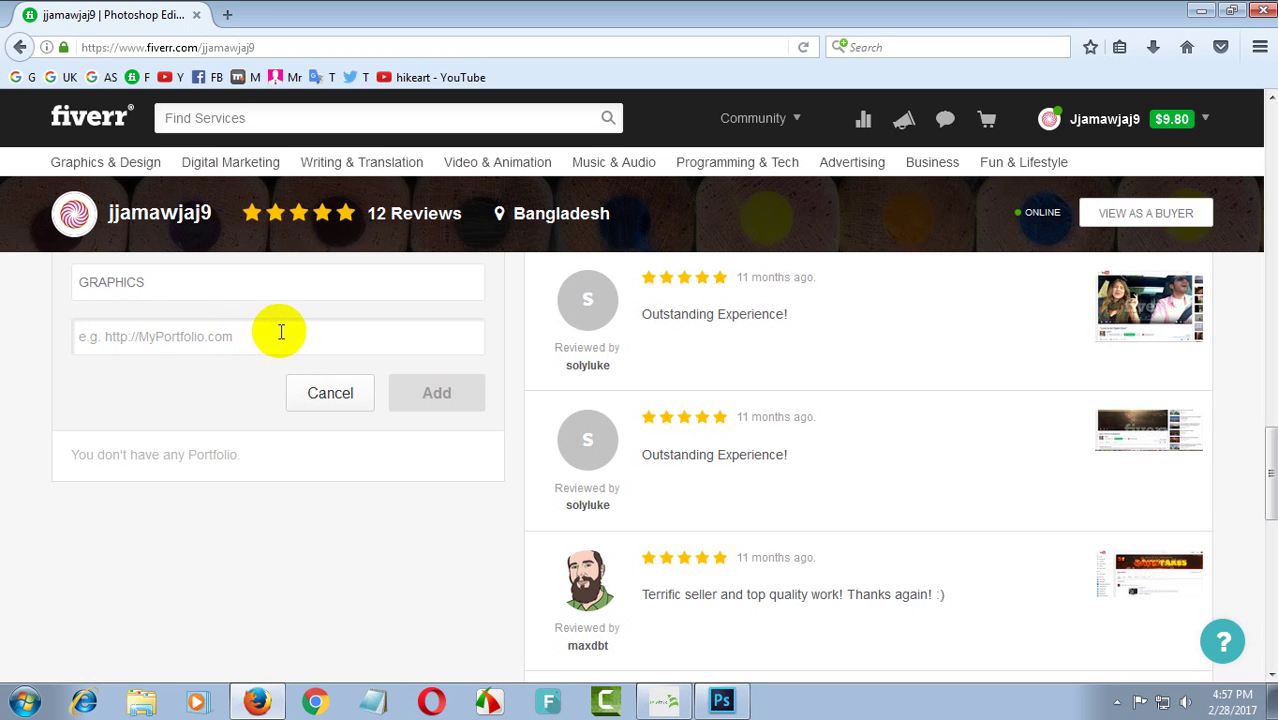
scroll(288, 355, up, 2)
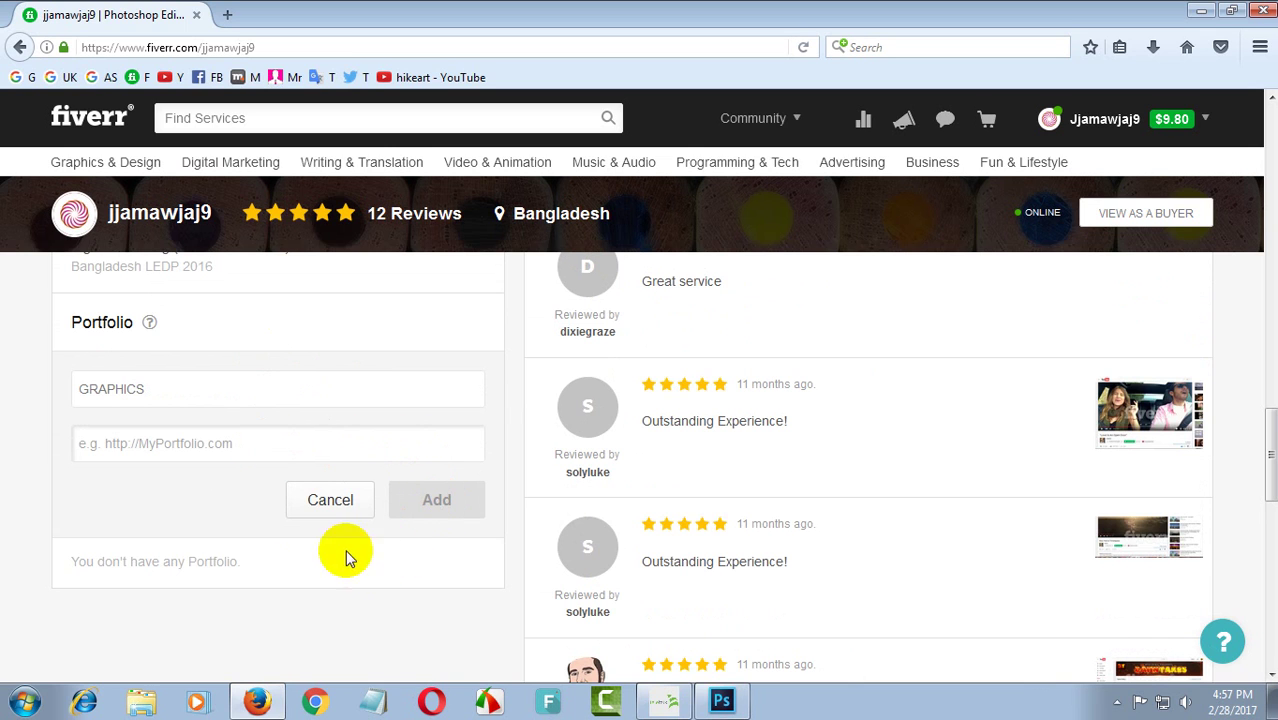
- Scroll to the top of the profile and open the username dropdown menu
scroll(253, 452, up, 10)
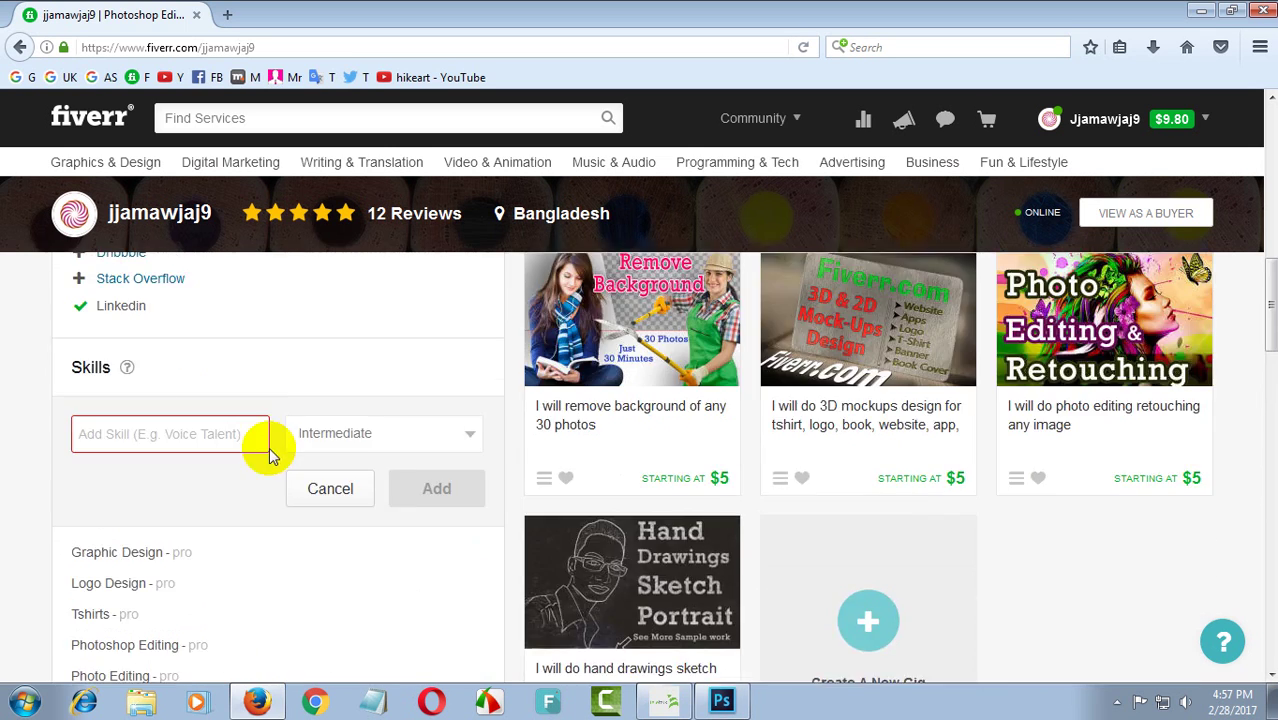
scroll(350, 475, up, 6)
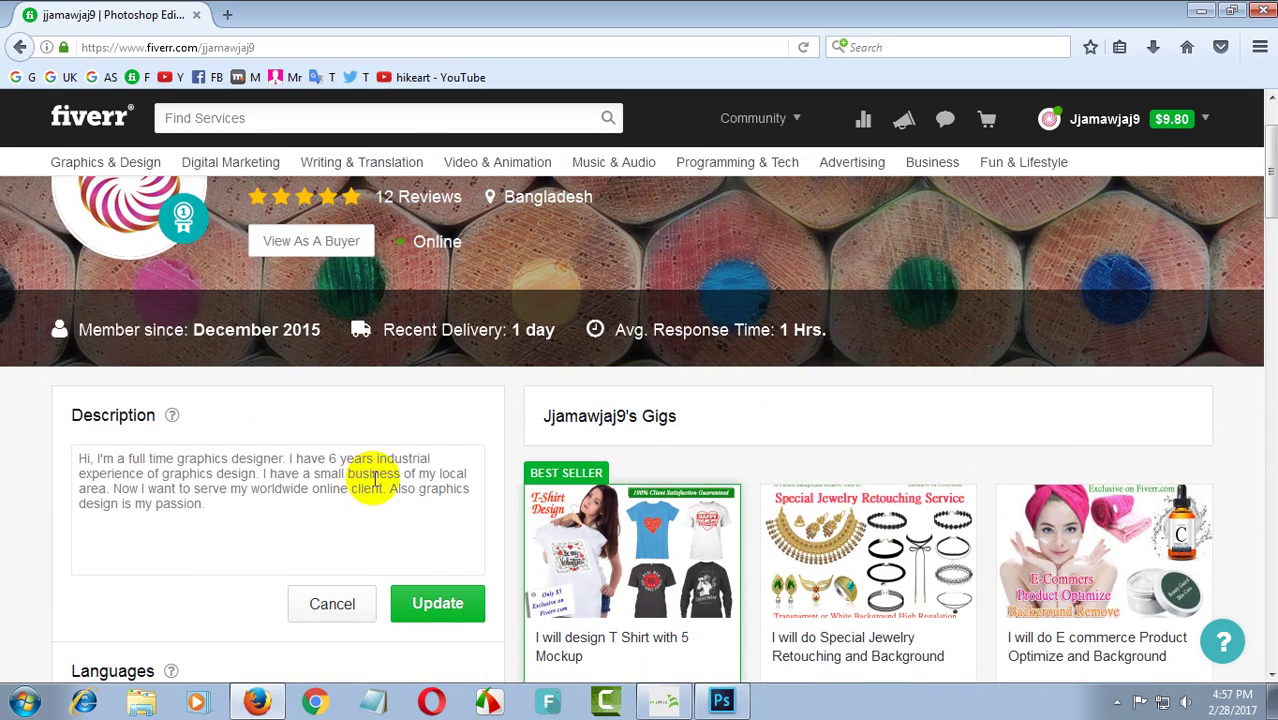
click(1145, 120)
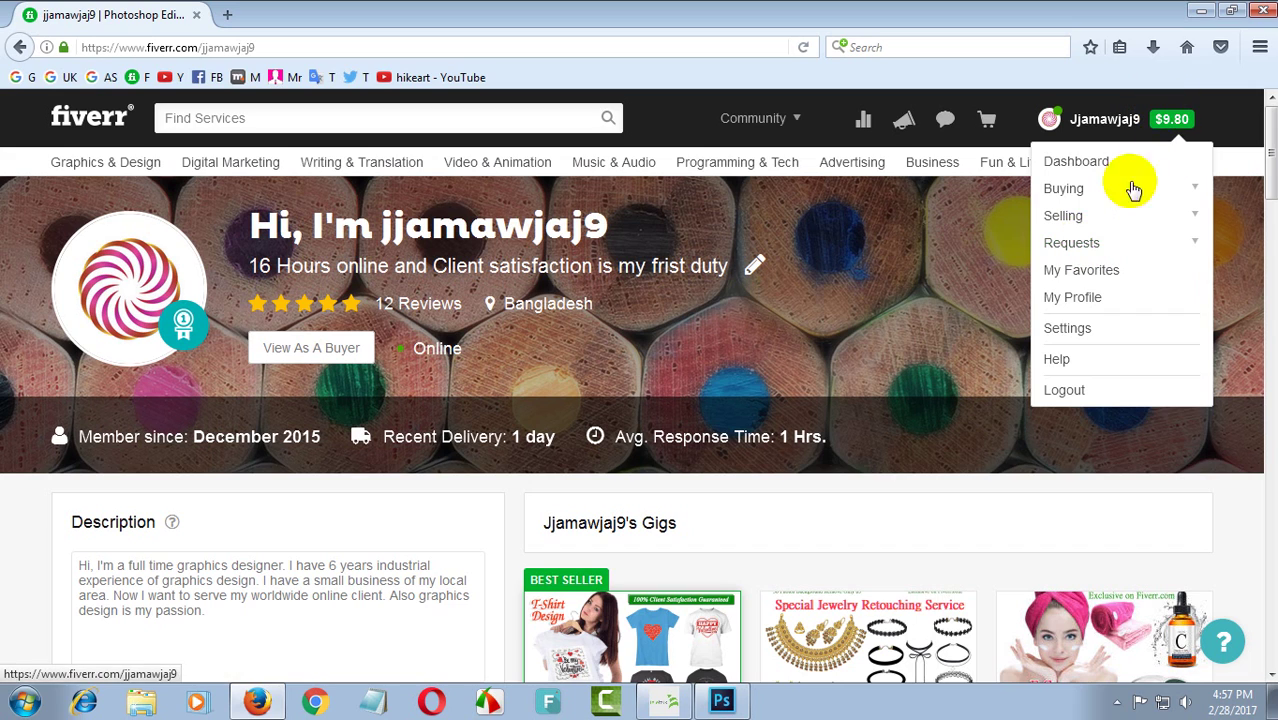
- Open Account settings and check the Full Name and Email fields without changing them
click(1137, 117)
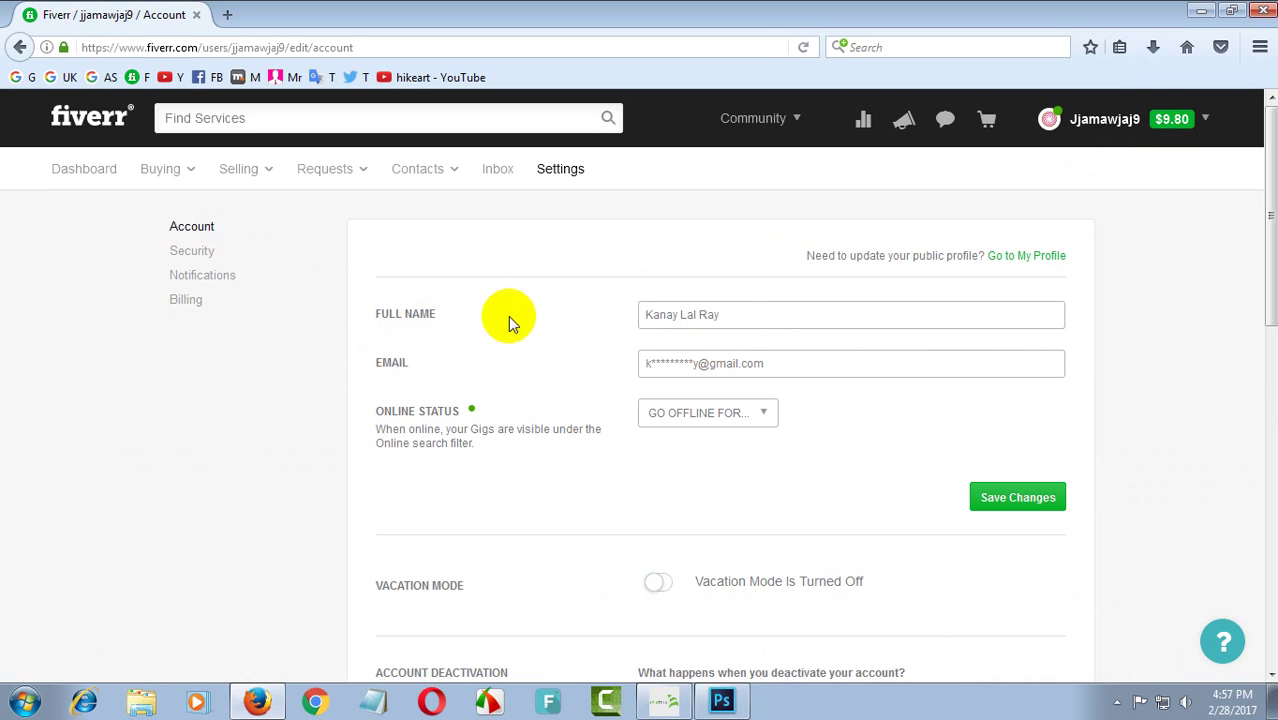
click(745, 320)
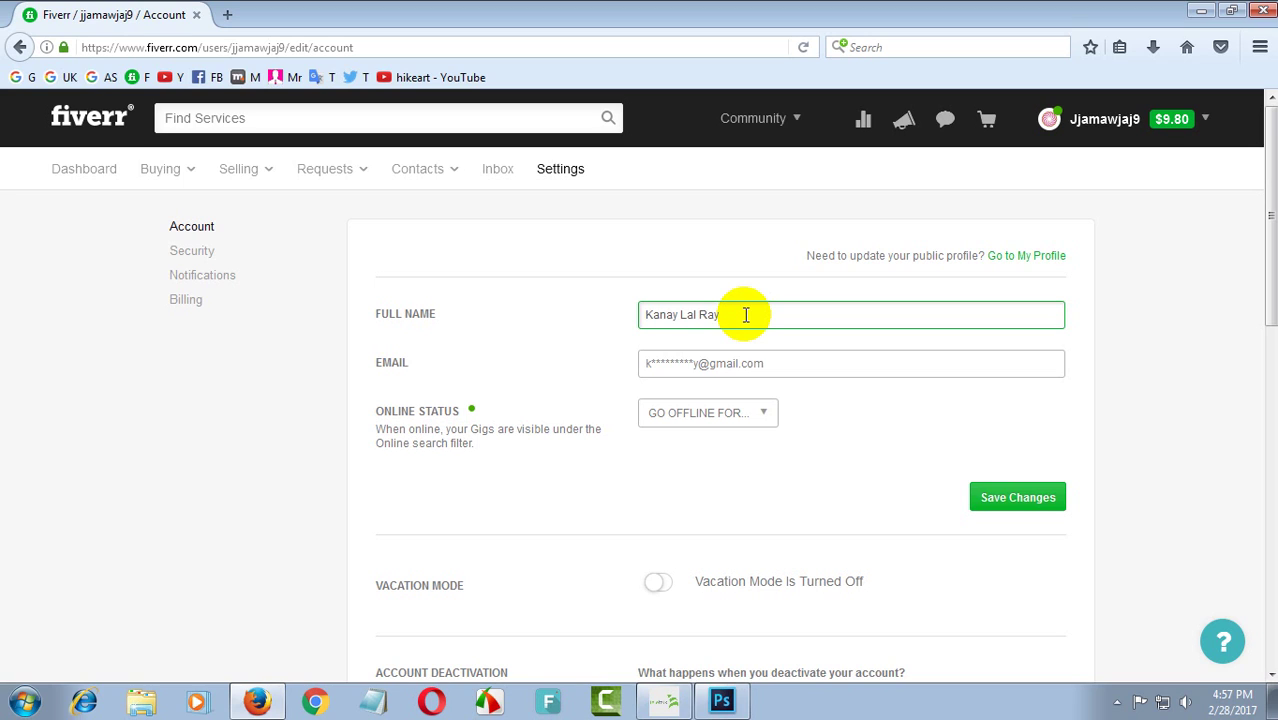
click(689, 363)
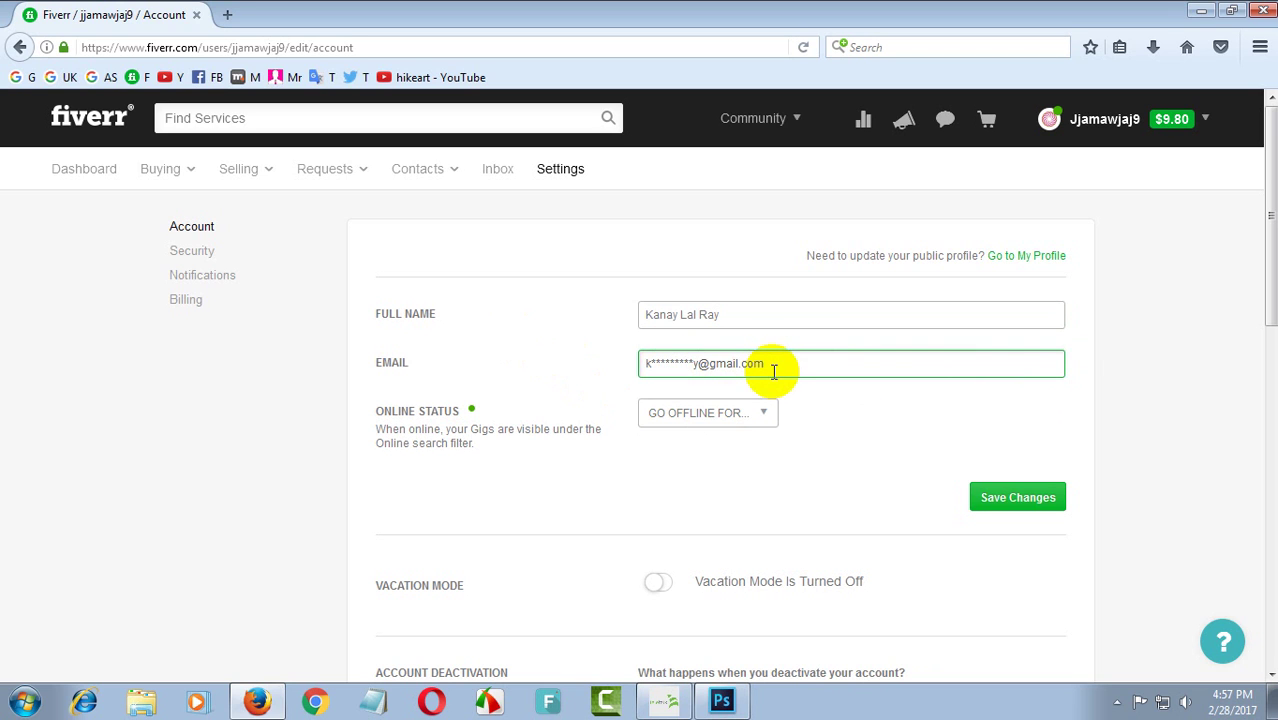
drag(772, 372, 660, 367)
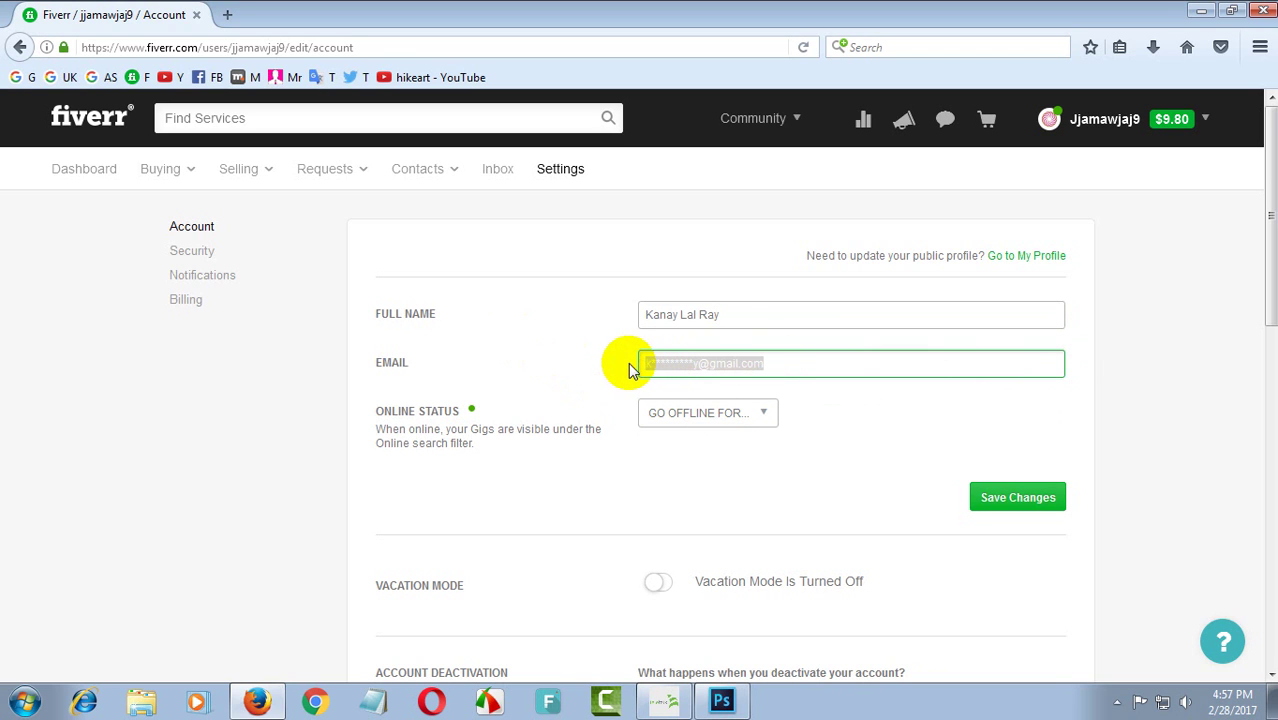
click(660, 362)
scroll(793, 420, down, 3)
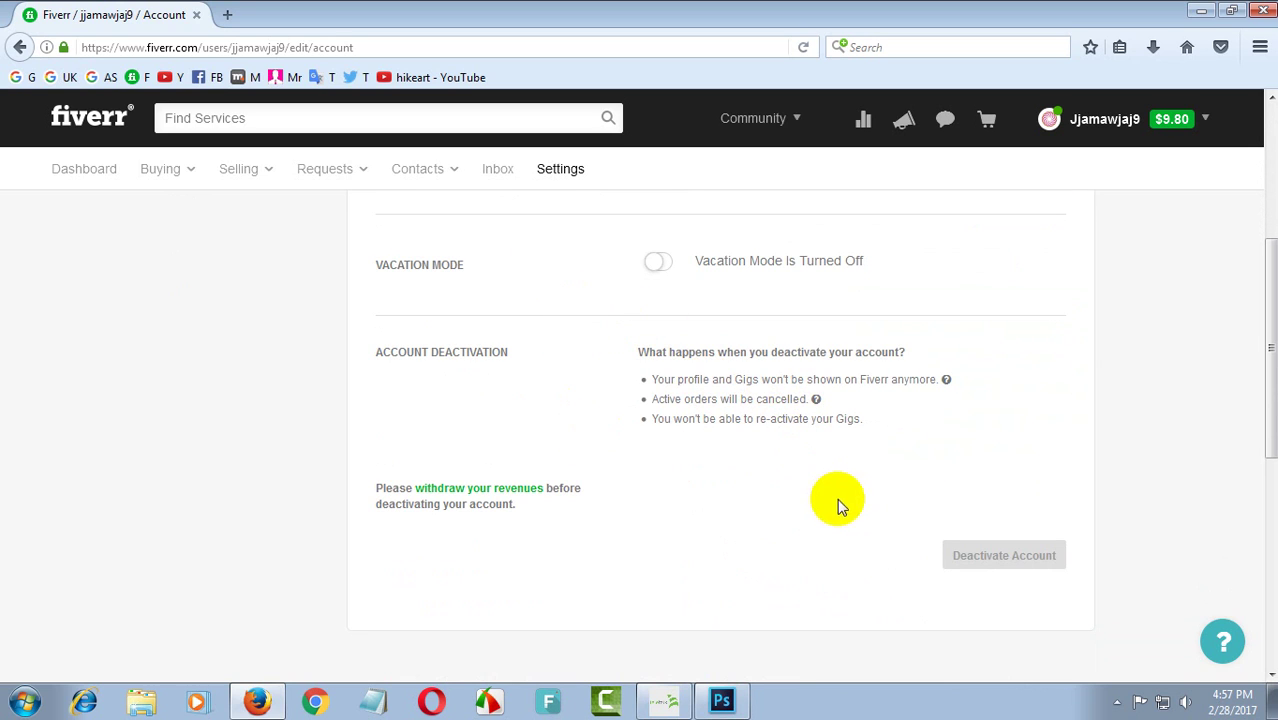
scroll(837, 498, up, 3)
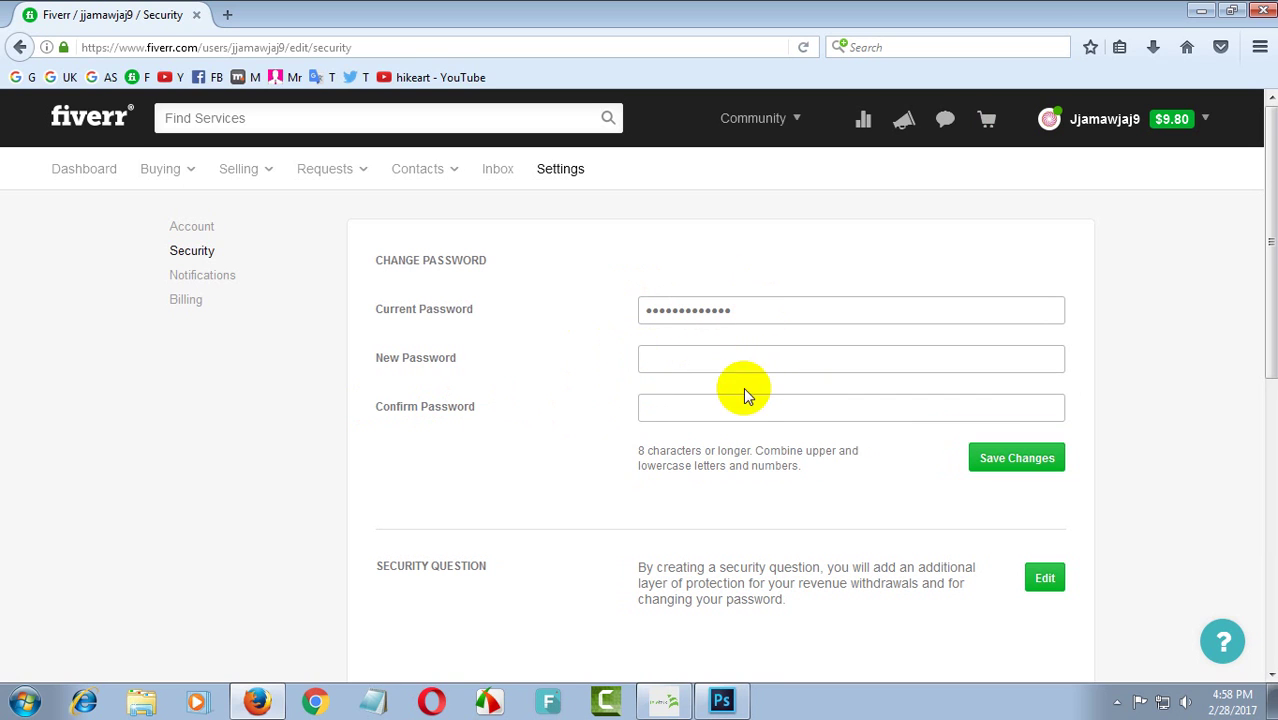
- Inspect the Security Question edit form and its answer field, then open Notifications settings
scroll(750, 400, down, 2)
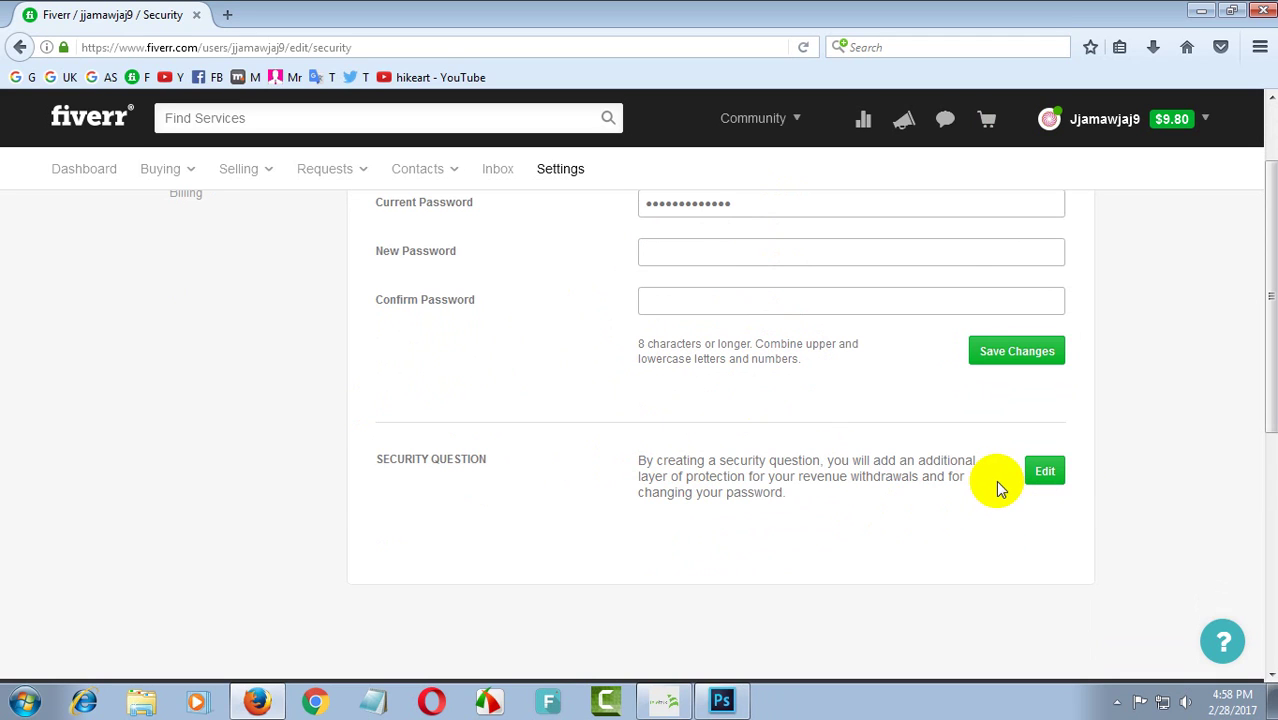
click(1050, 478)
click(1046, 475)
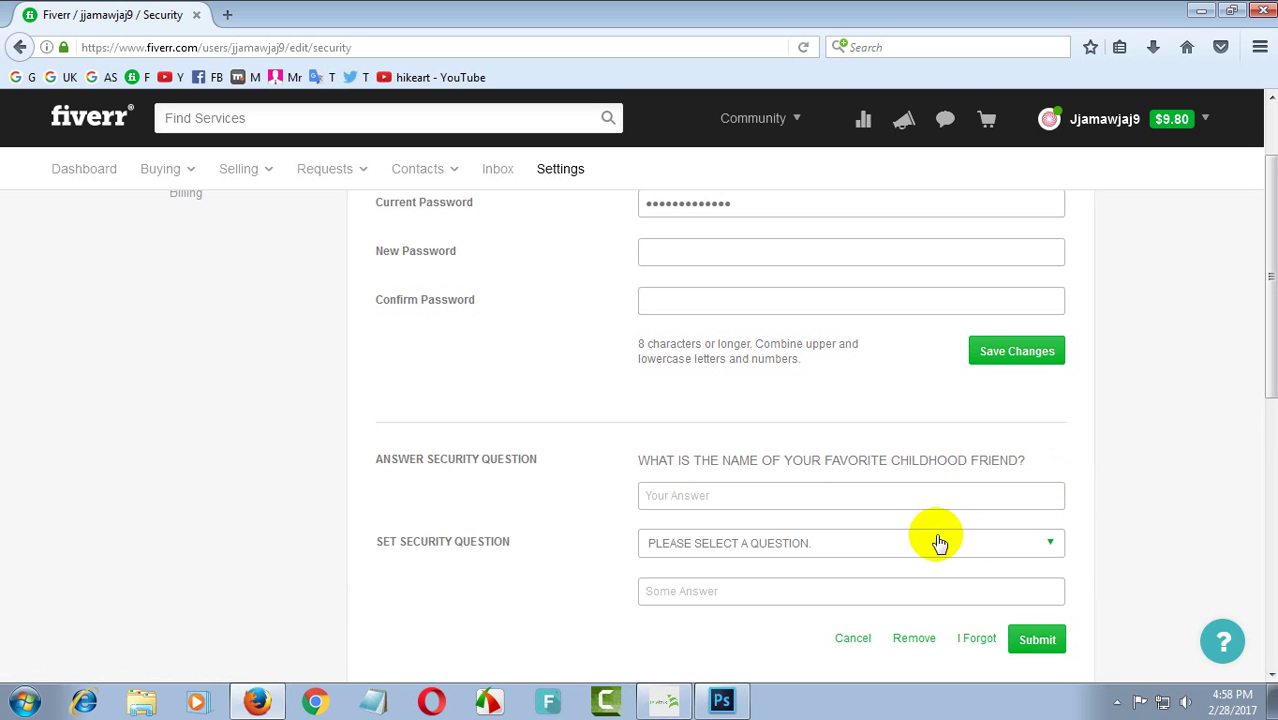
scroll(895, 525, down, 2)
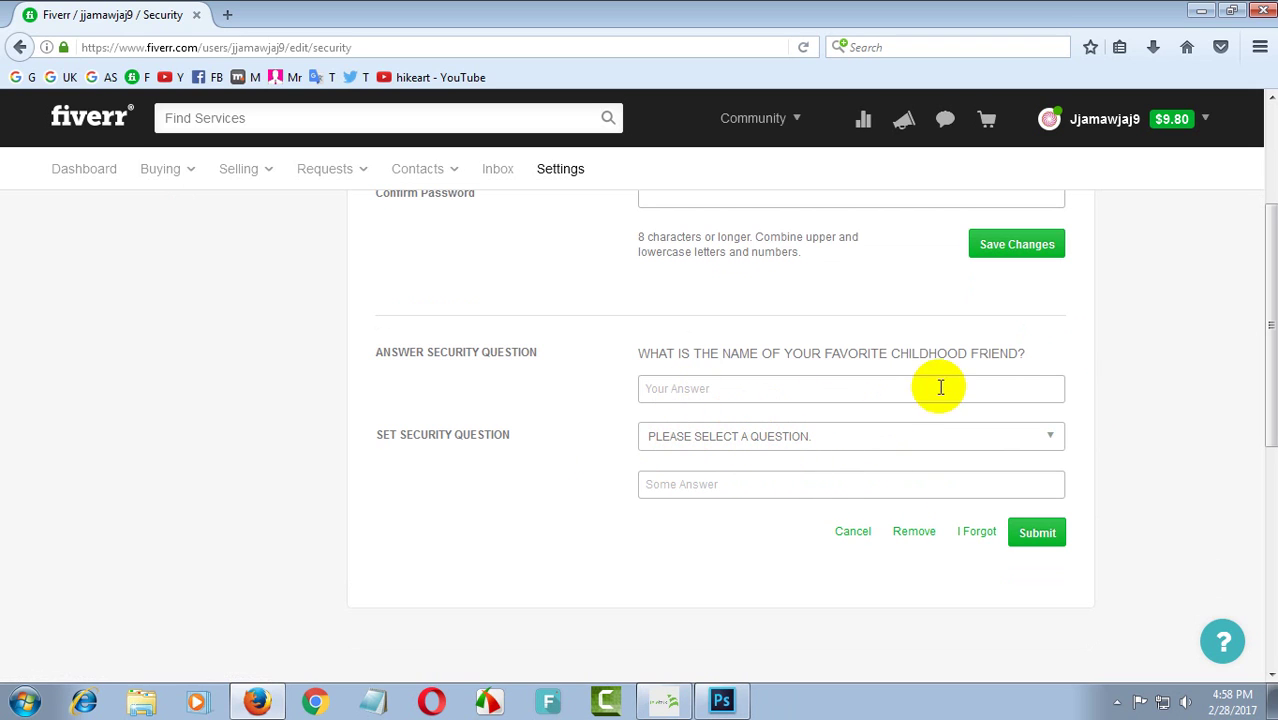
drag(891, 353, 1047, 351)
click(731, 393)
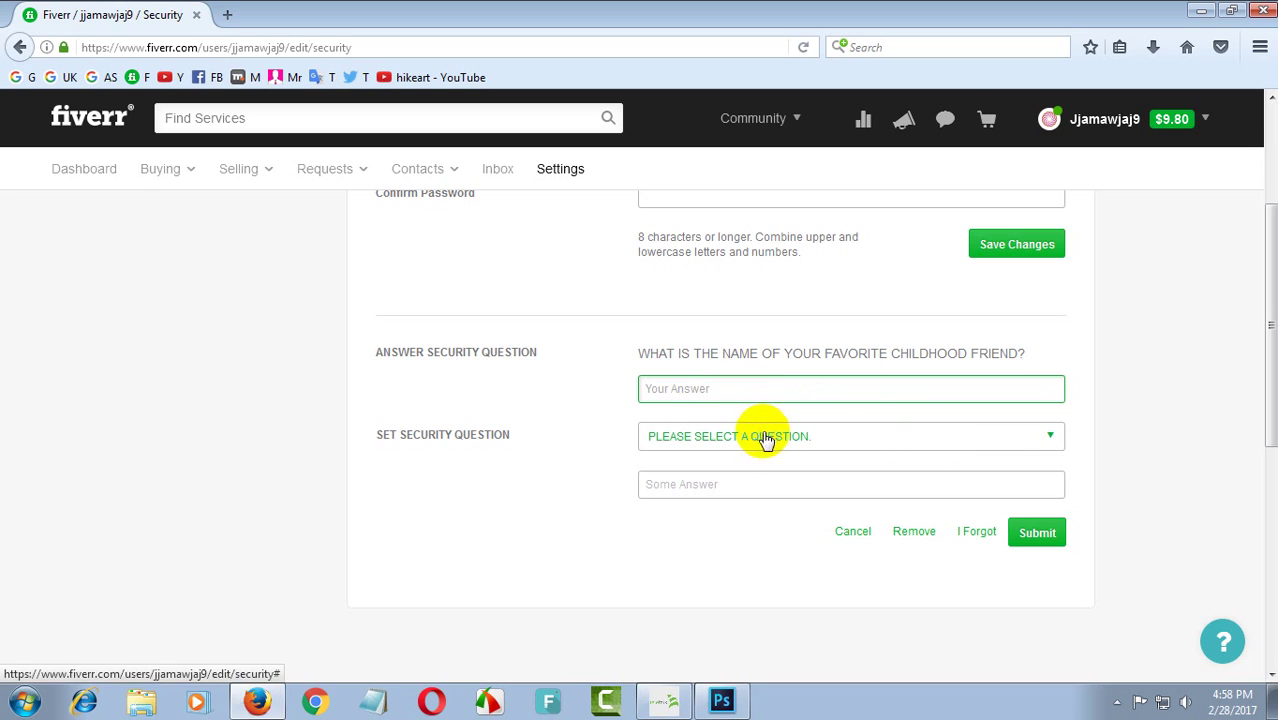
scroll(784, 408, up, 4)
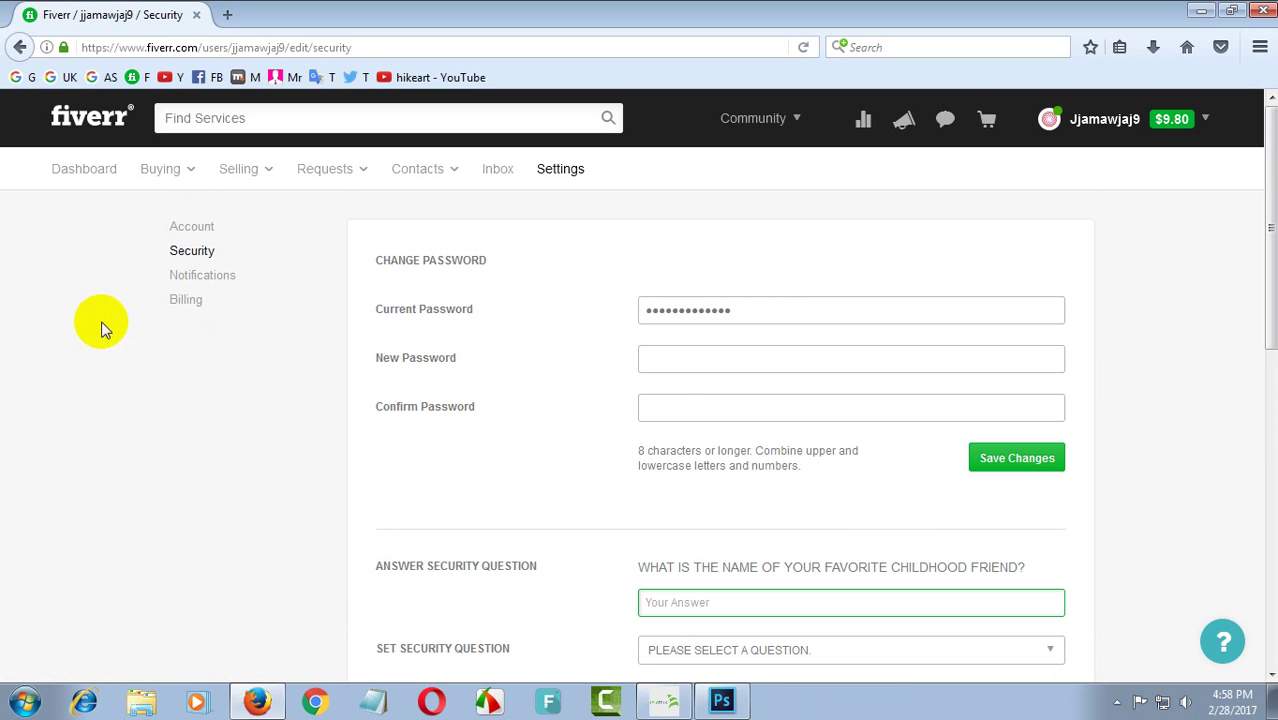
click(205, 279)
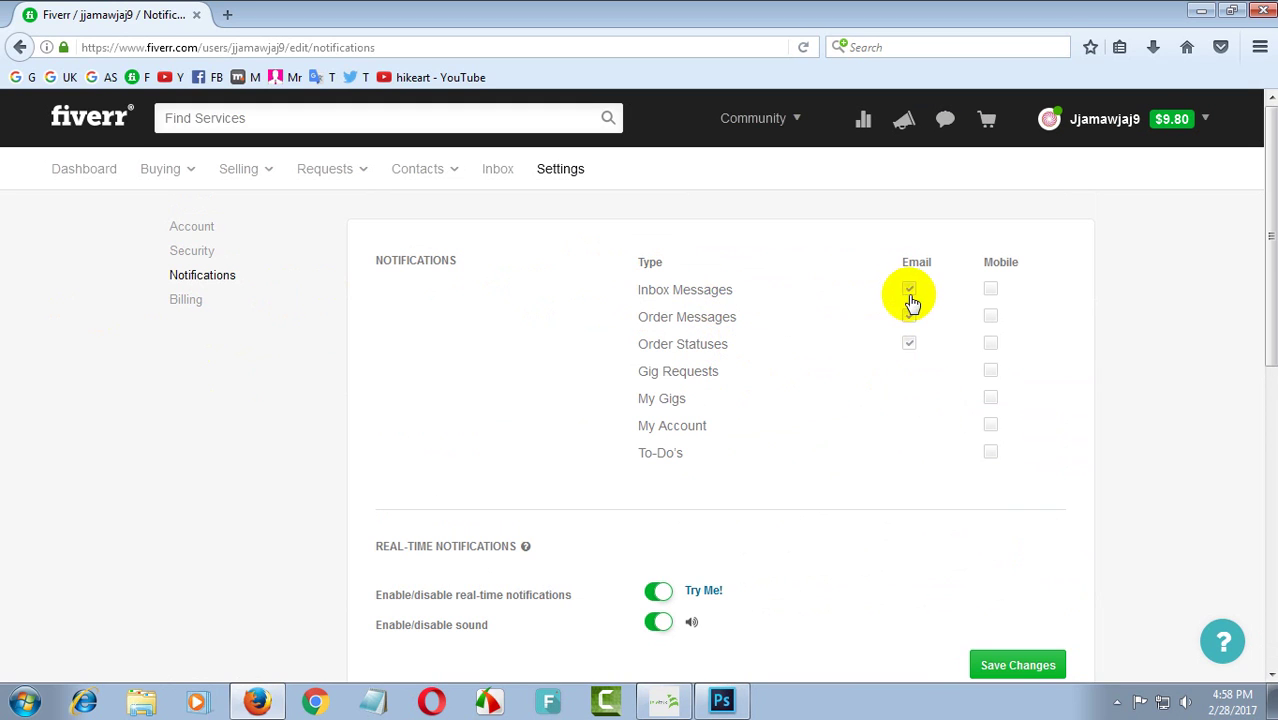
- Tick Mobile for Inbox Messages, Order Messages, Order Statuses, Gig Requests, My Gigs, My Account and To-Do's
click(945, 124)
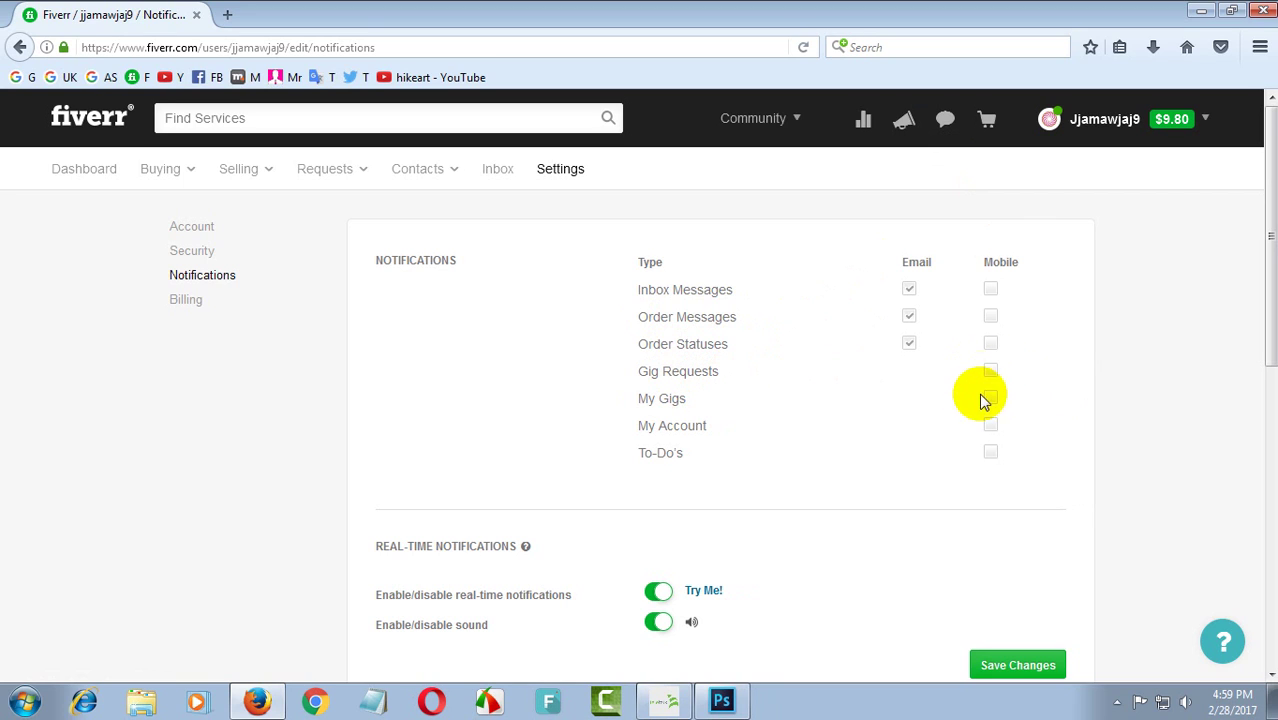
click(991, 292)
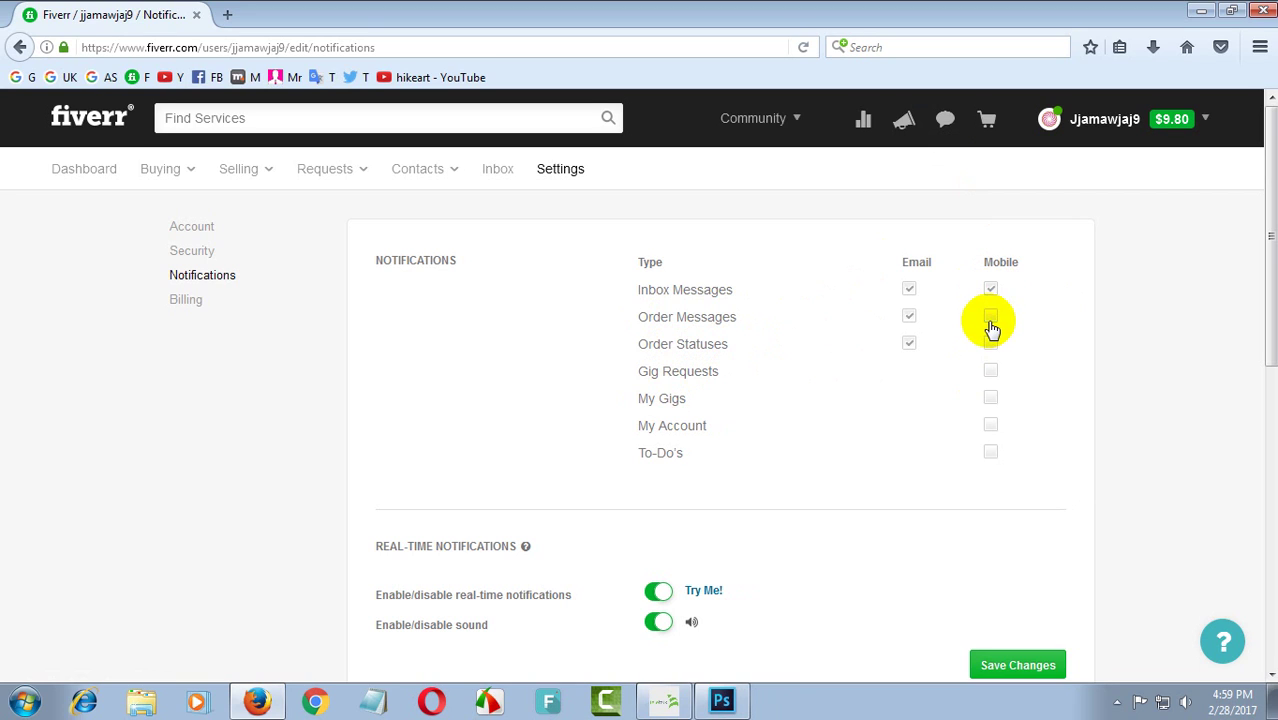
click(991, 318)
click(991, 345)
click(991, 372)
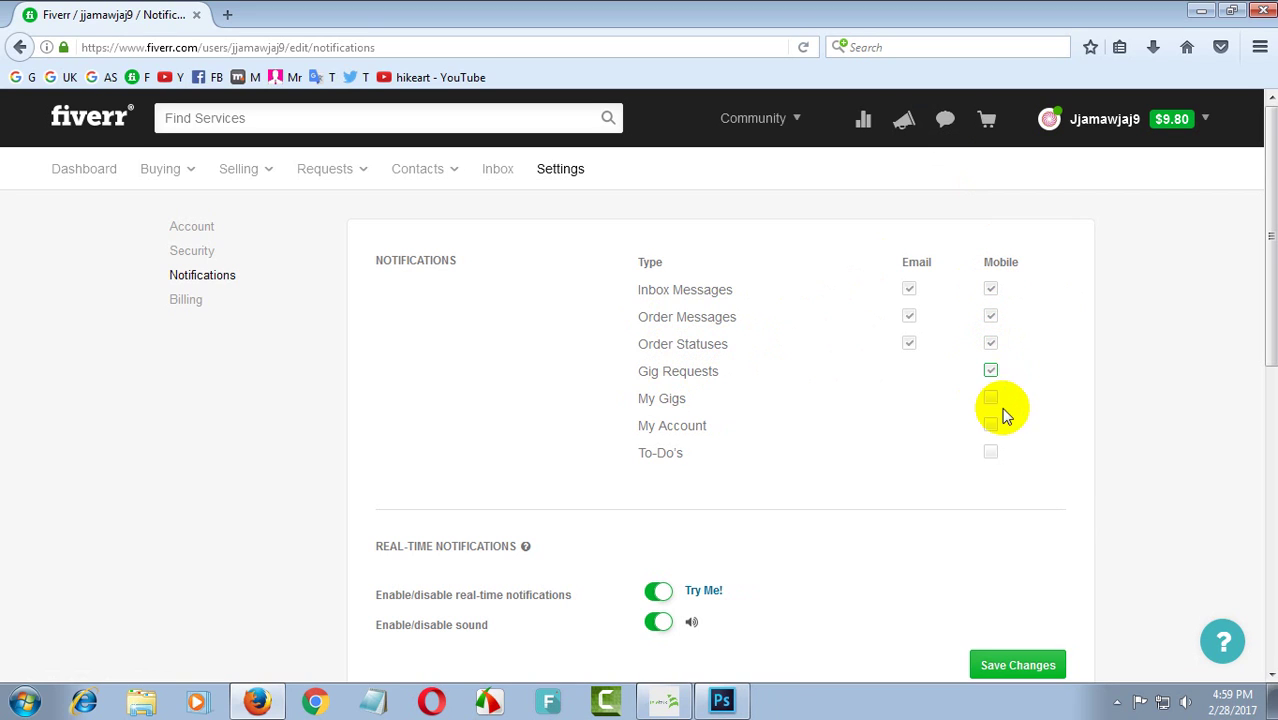
click(991, 400)
click(992, 427)
click(991, 454)
scroll(833, 428, down, 1)
scroll(843, 433, up, 1)
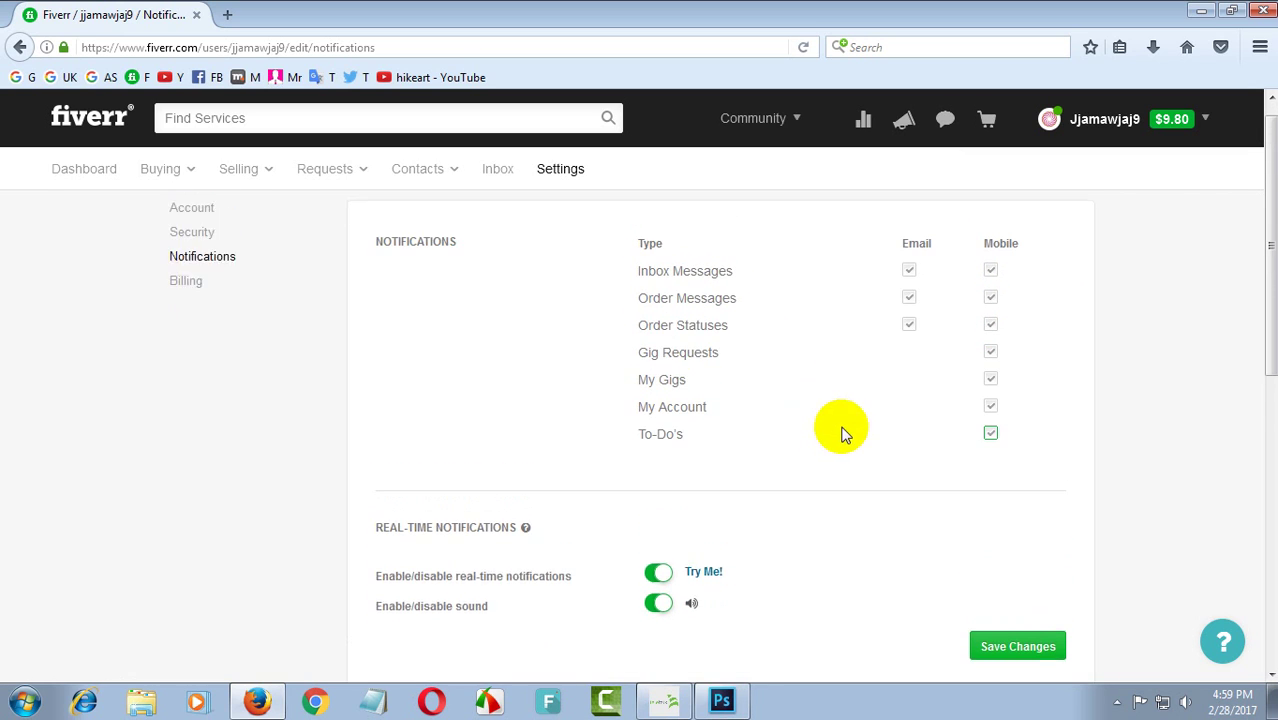
scroll(820, 415, up, 1)
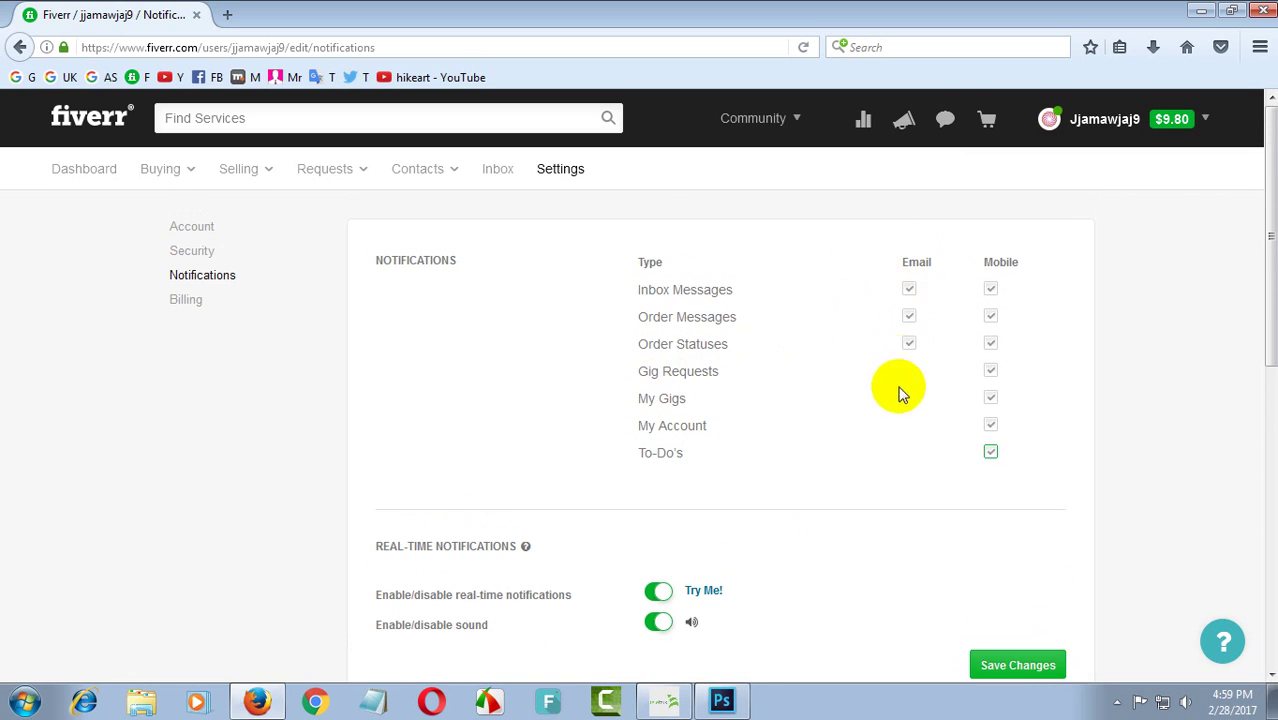
scroll(736, 505, down, 1)
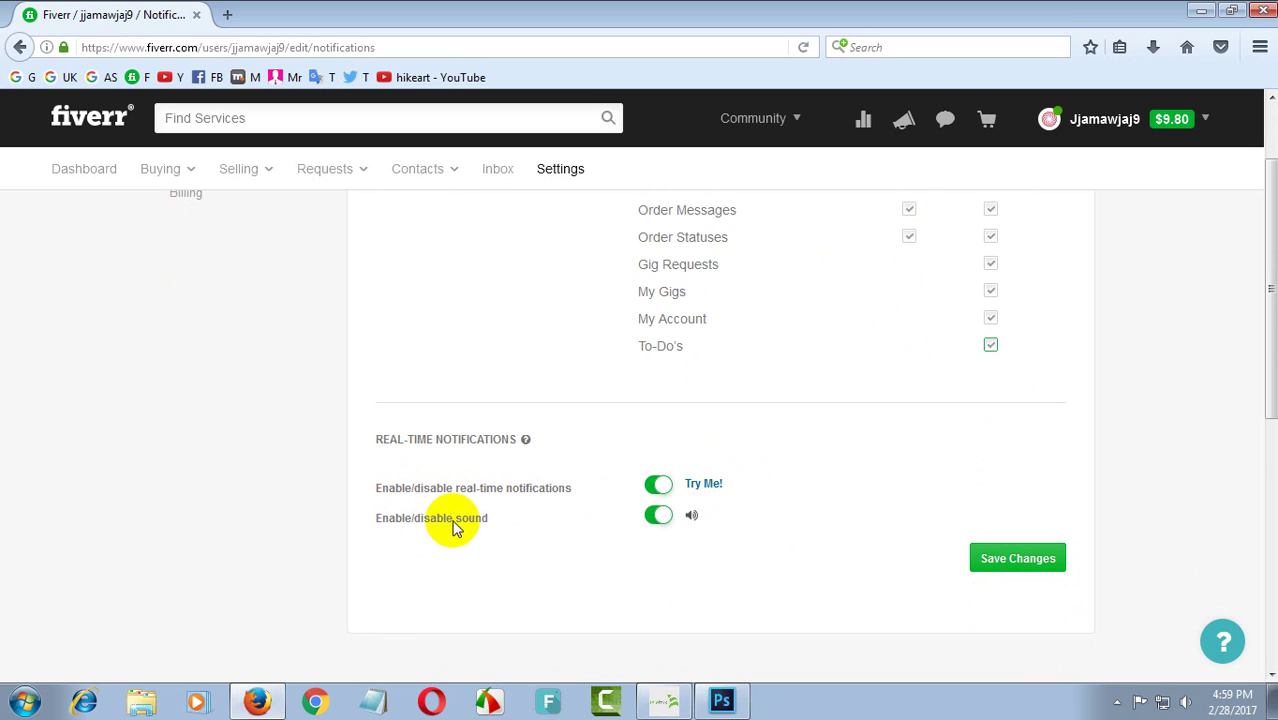
- Toggle the real-time notification sound and save the notification settings
click(660, 516)
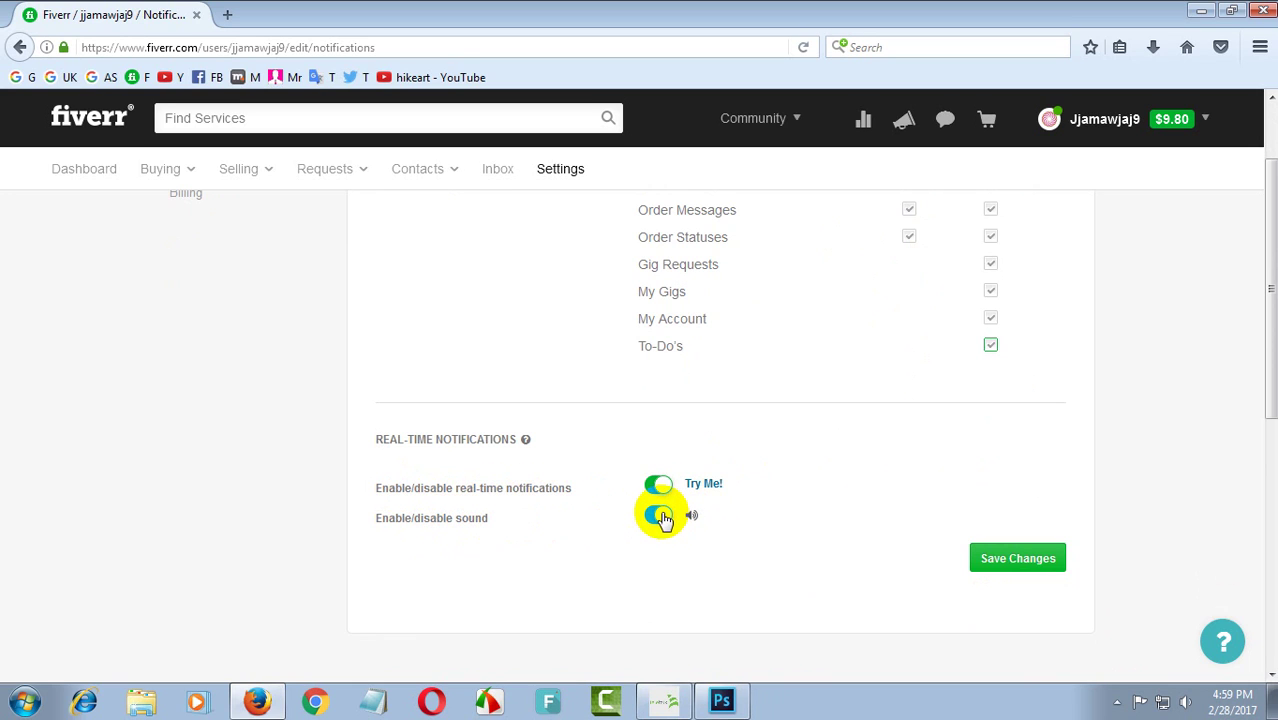
scroll(785, 535, up, 2)
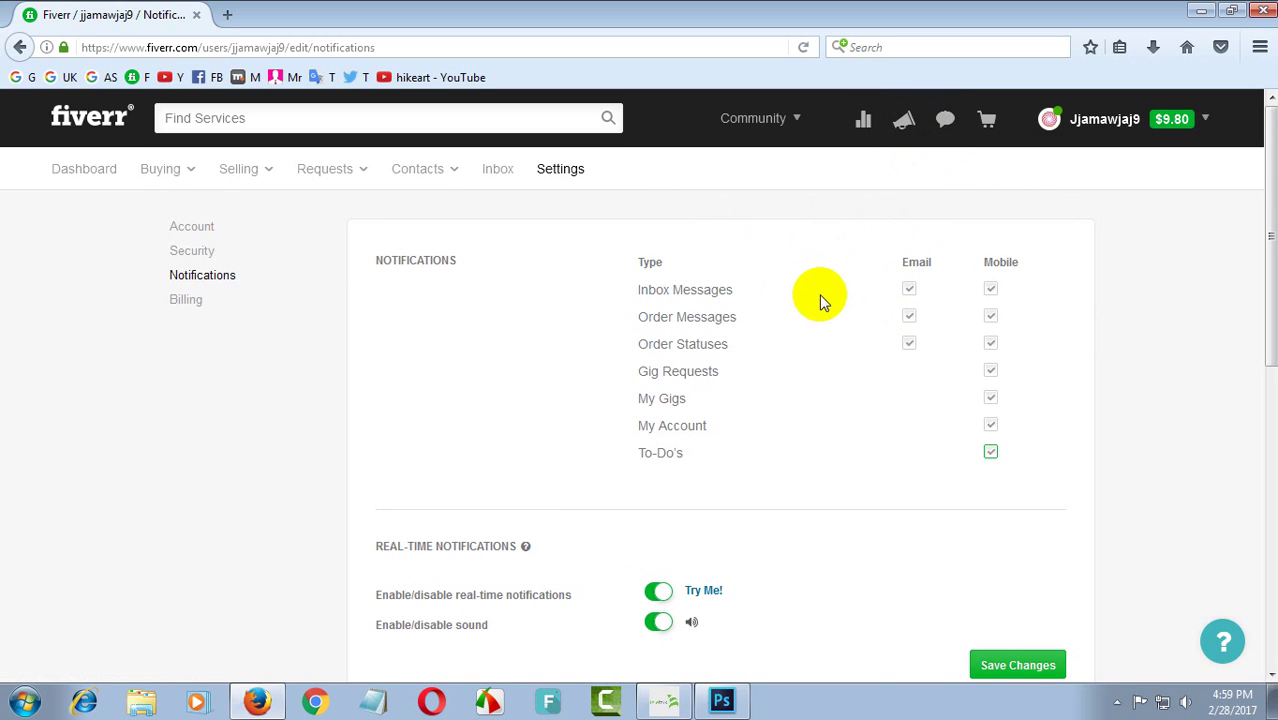
scroll(815, 300, down, 5)
scroll(850, 366, up, 4)
scroll(985, 570, down, 3)
click(1019, 450)
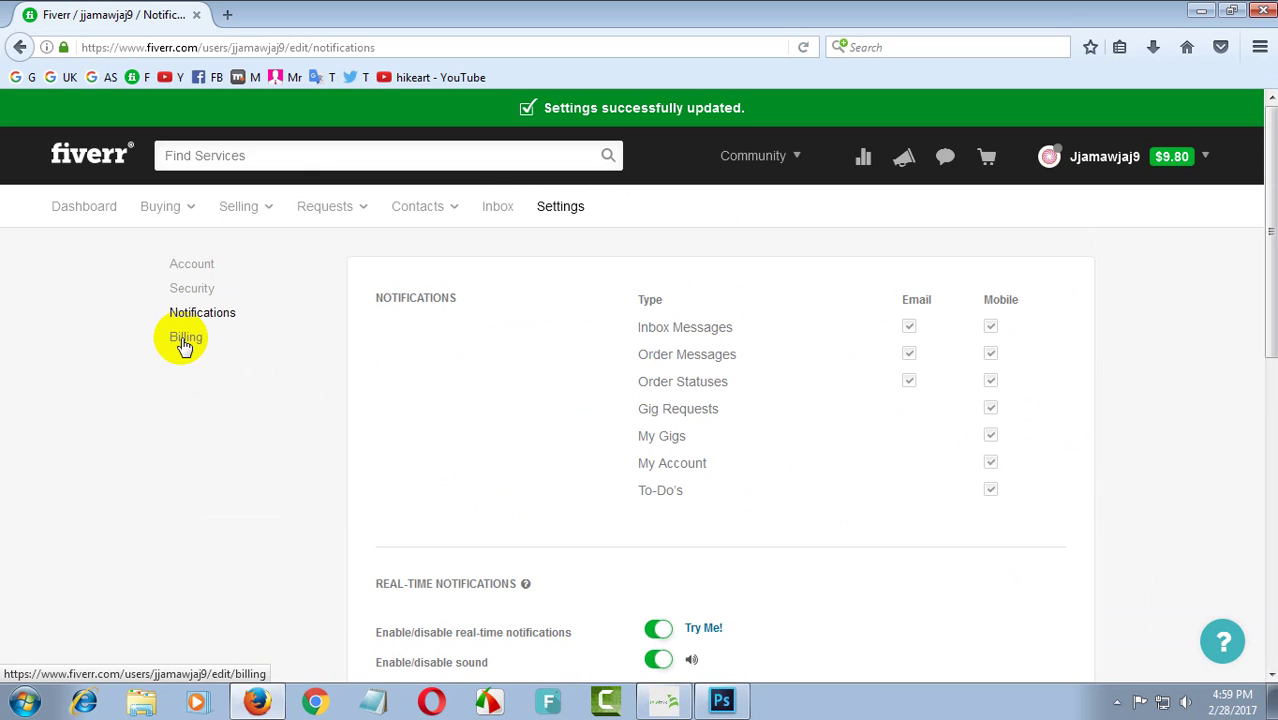
- Review the billing full name, address and VAT ID unchanged, then save the Billing settings
click(185, 339)
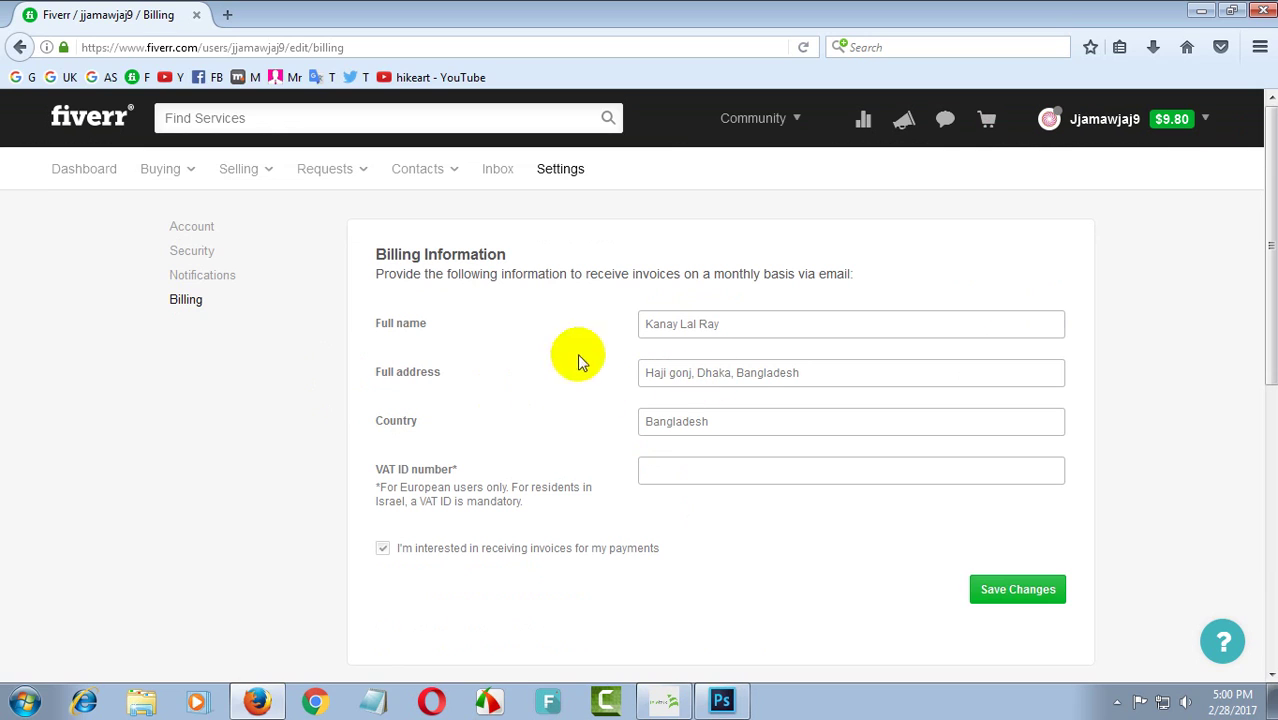
click(743, 329)
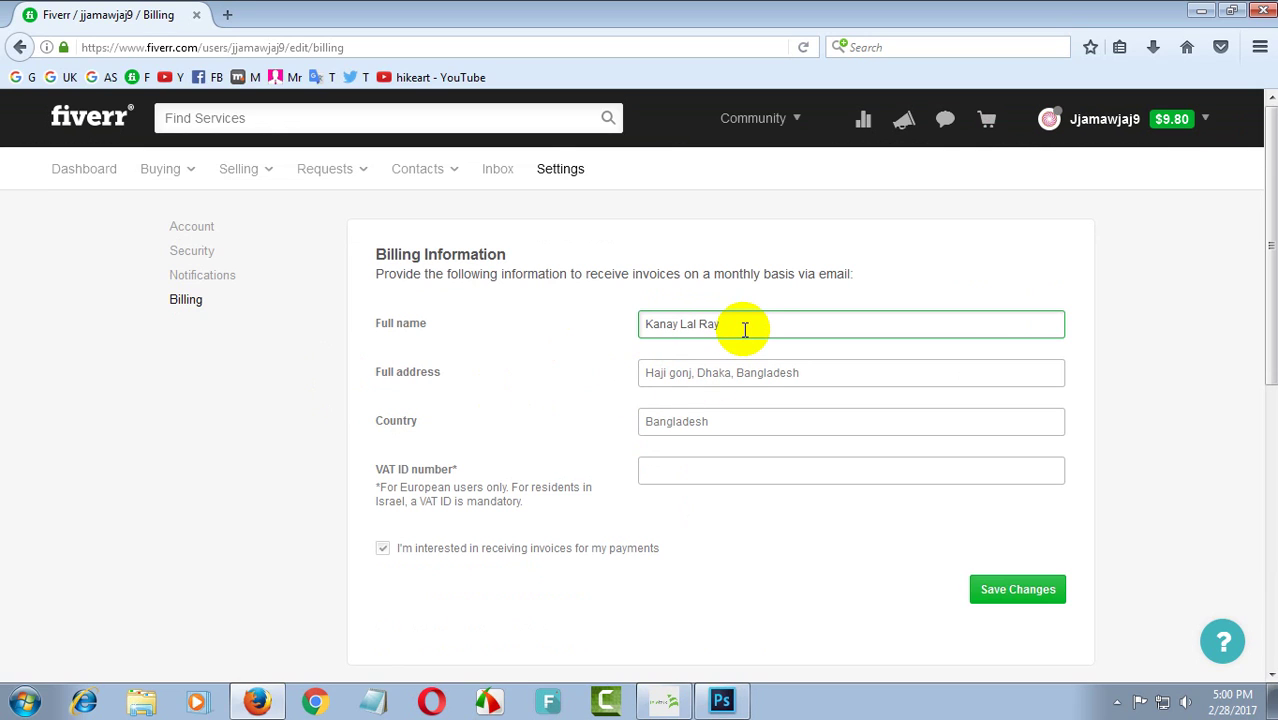
click(811, 375)
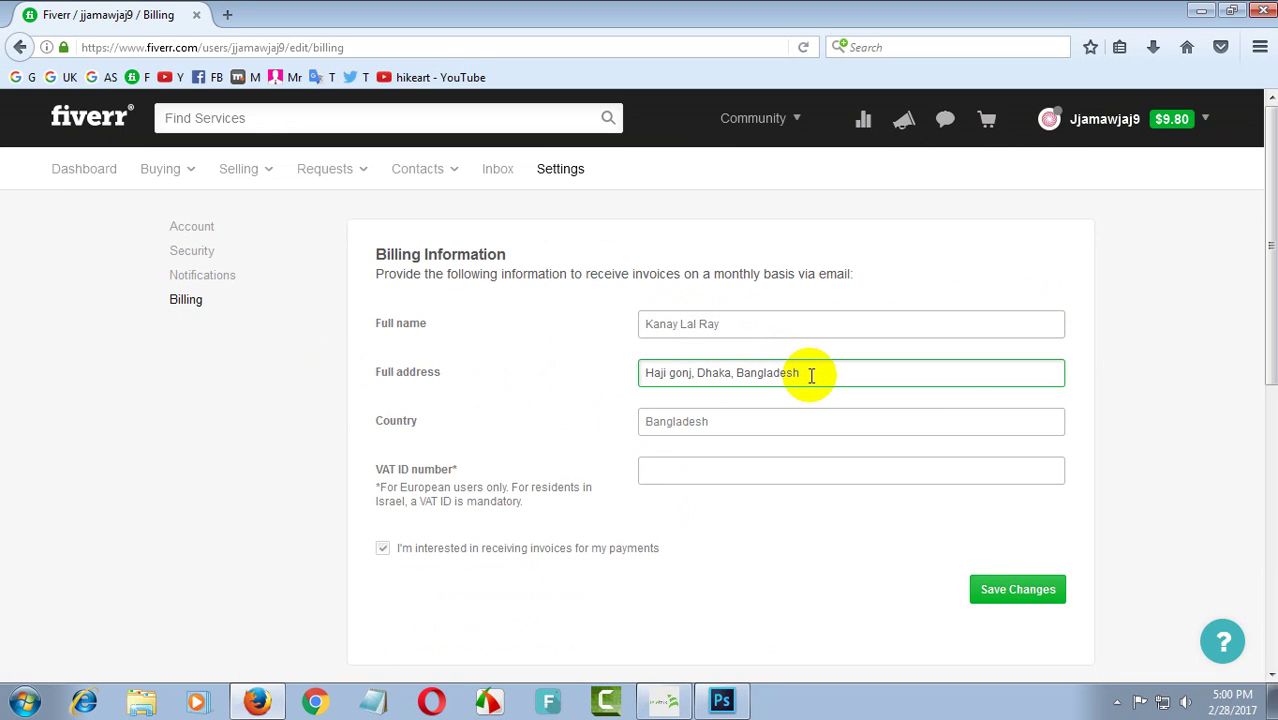
scroll(710, 482, down, 2)
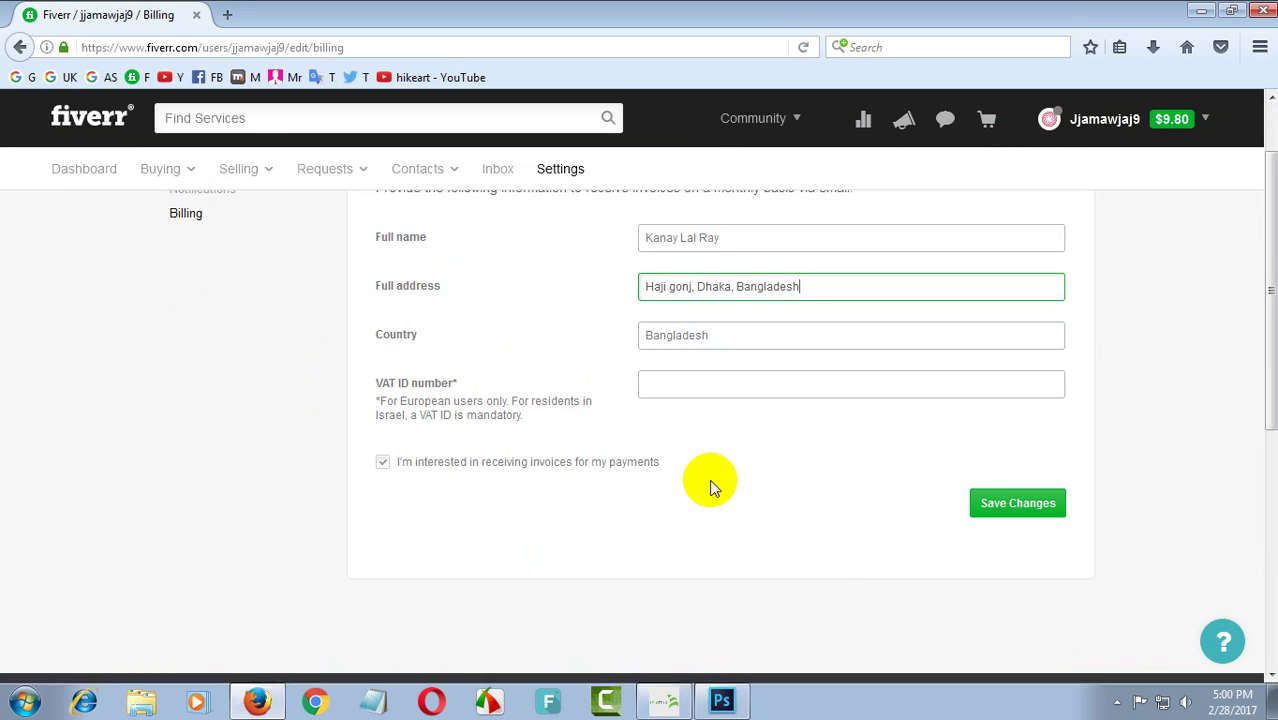
click(677, 368)
scroll(739, 419, up, 2)
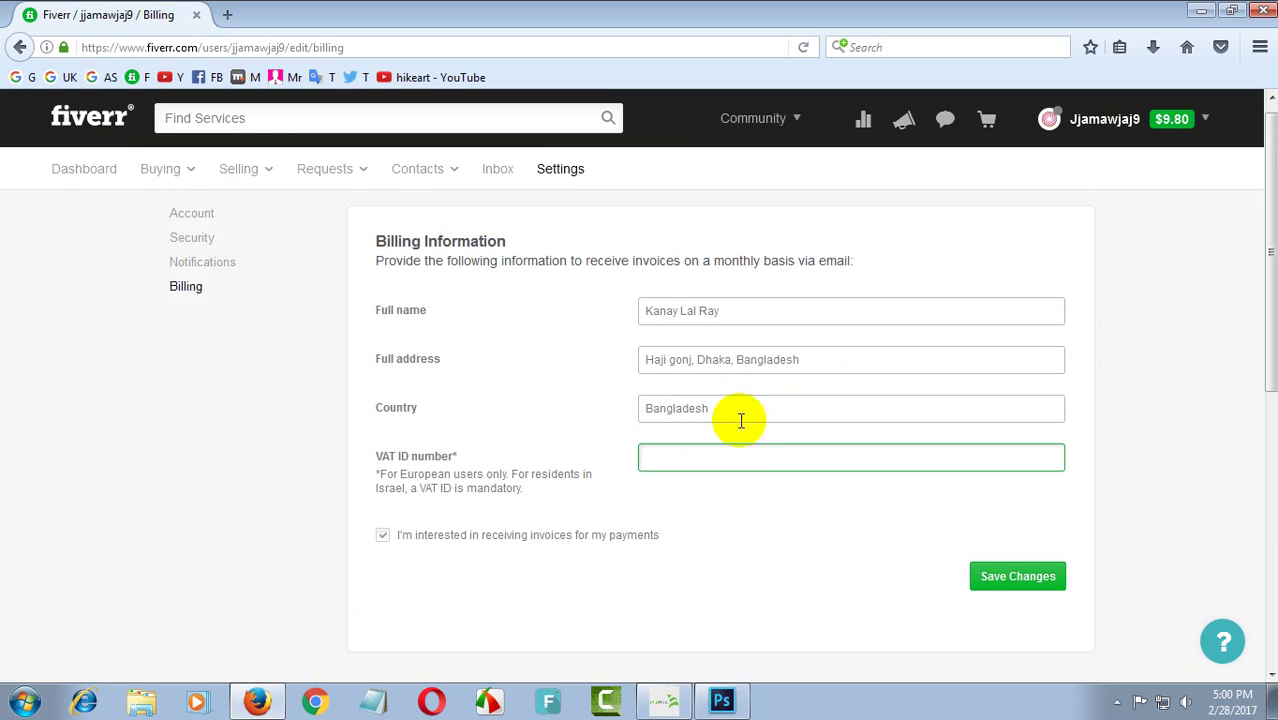
click(1012, 595)
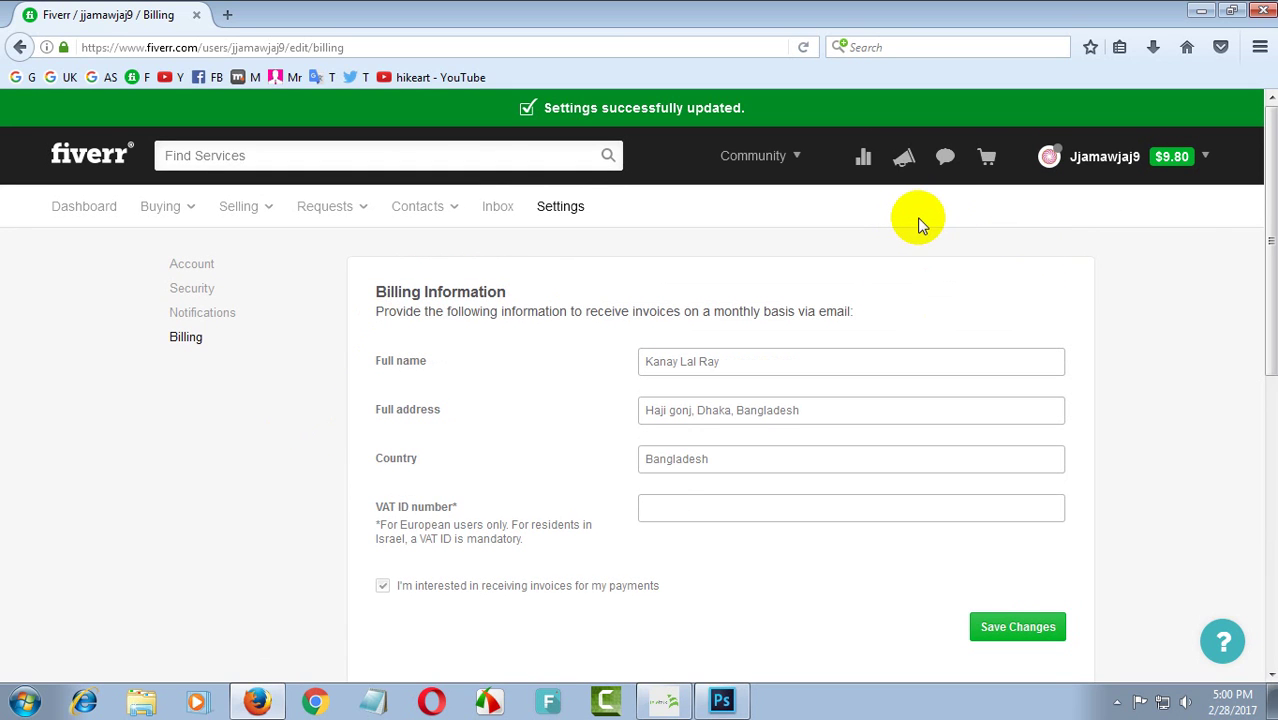
mouse_move(1140, 170)
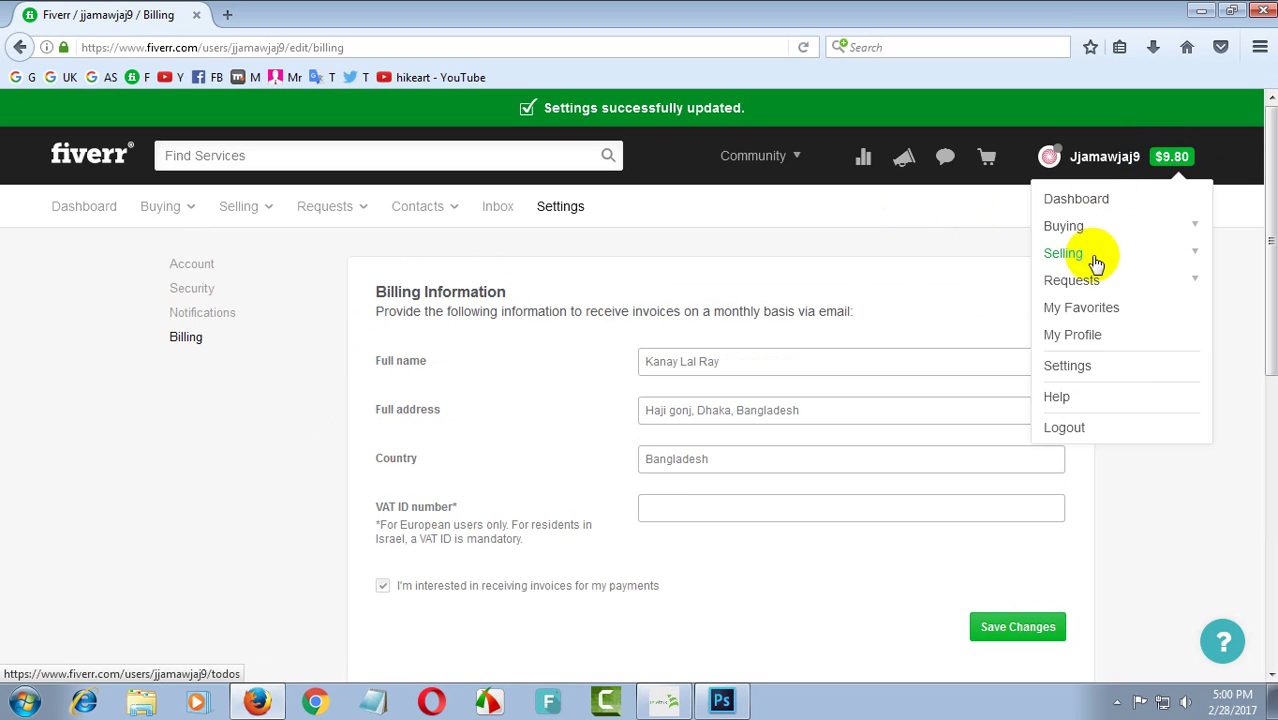
- Go to My Profile, open the avatar photo picker, and cancel it, keeping the current picture
click(1073, 336)
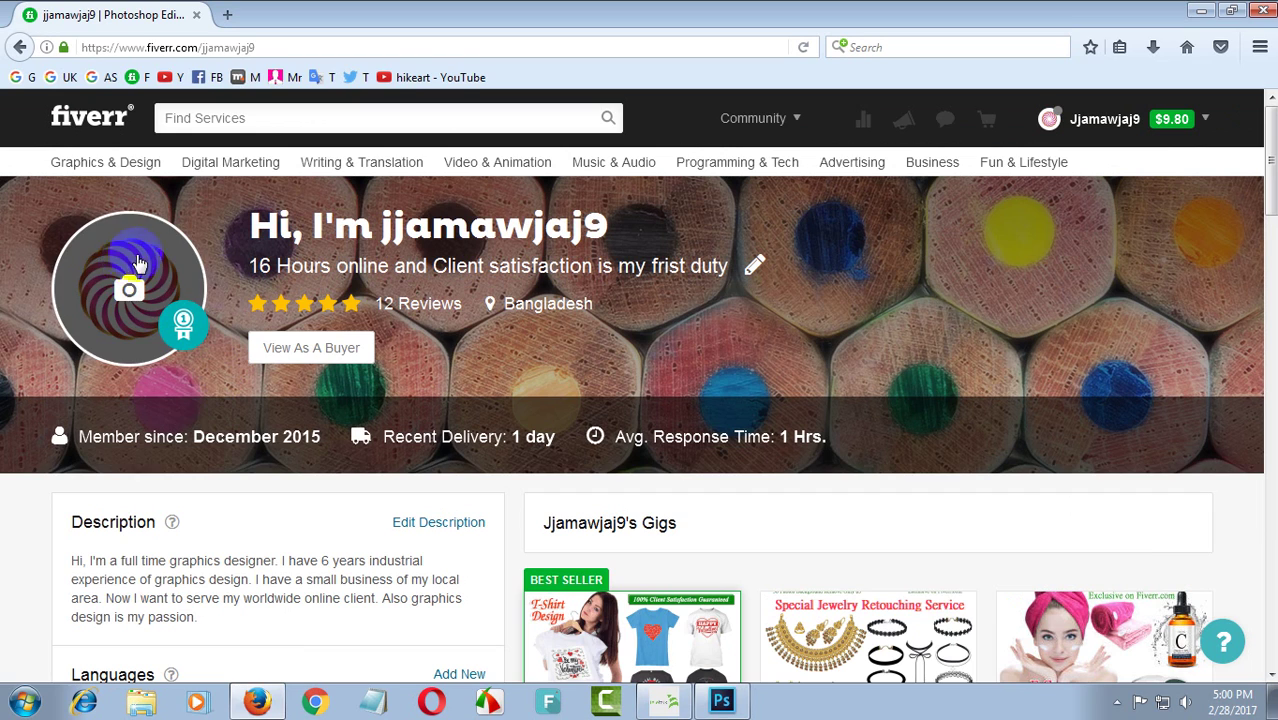
click(165, 472)
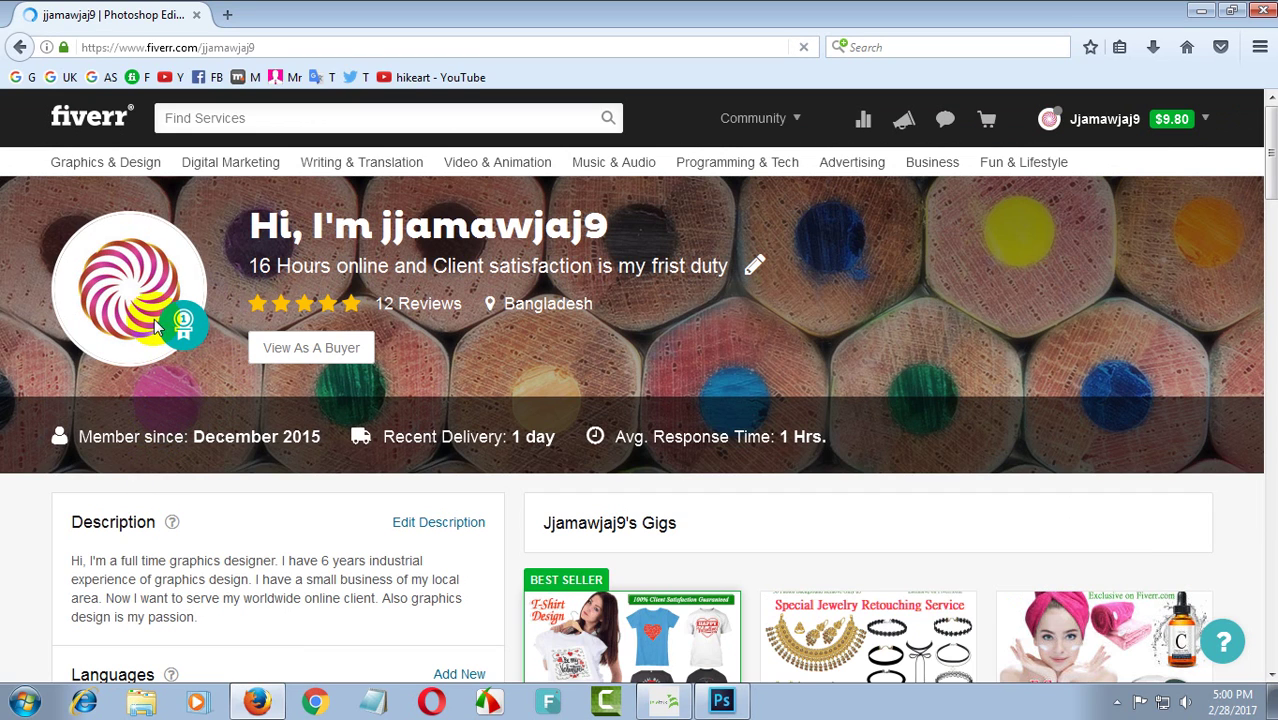
mouse_move(145, 302)
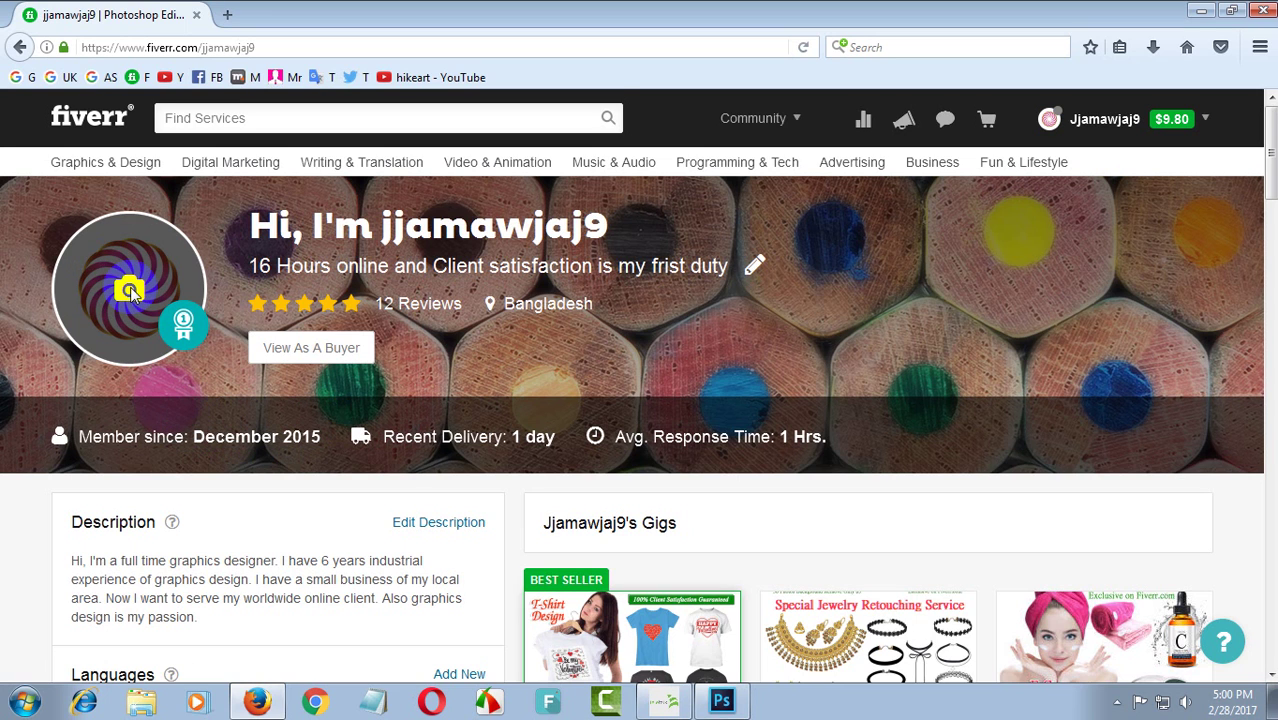
click(130, 290)
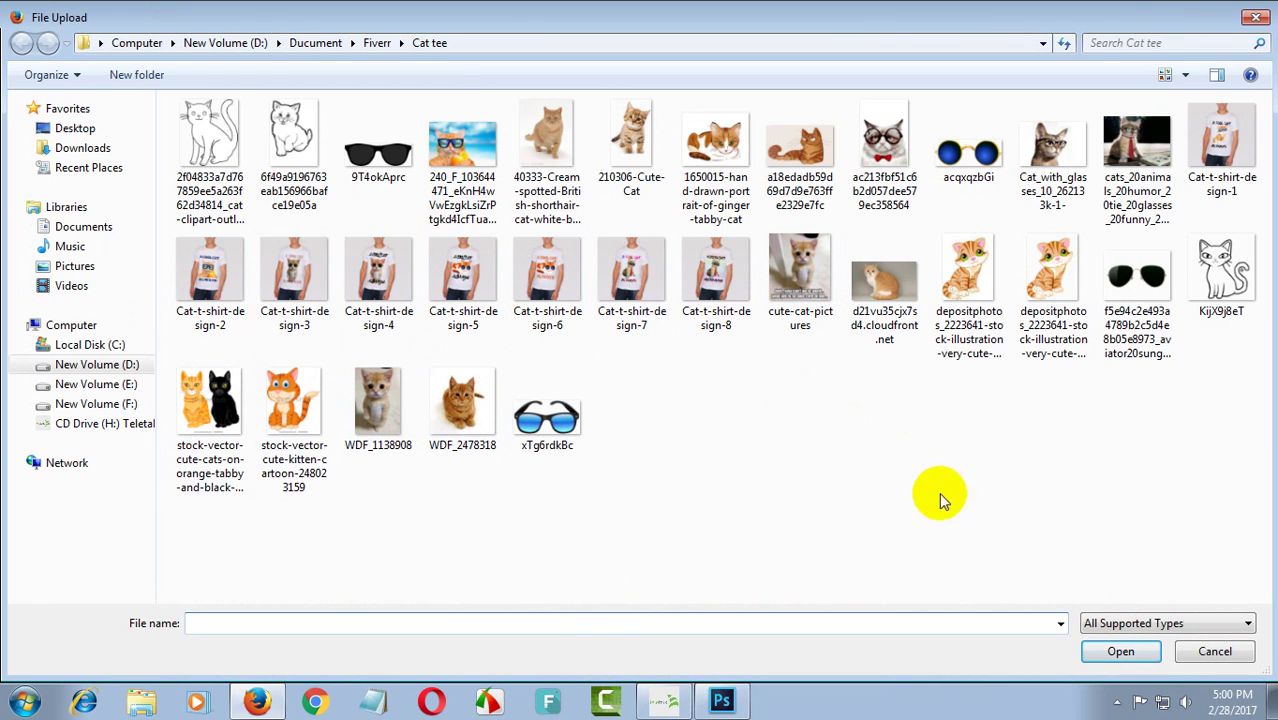
click(1213, 651)
scroll(479, 462, down, 3)
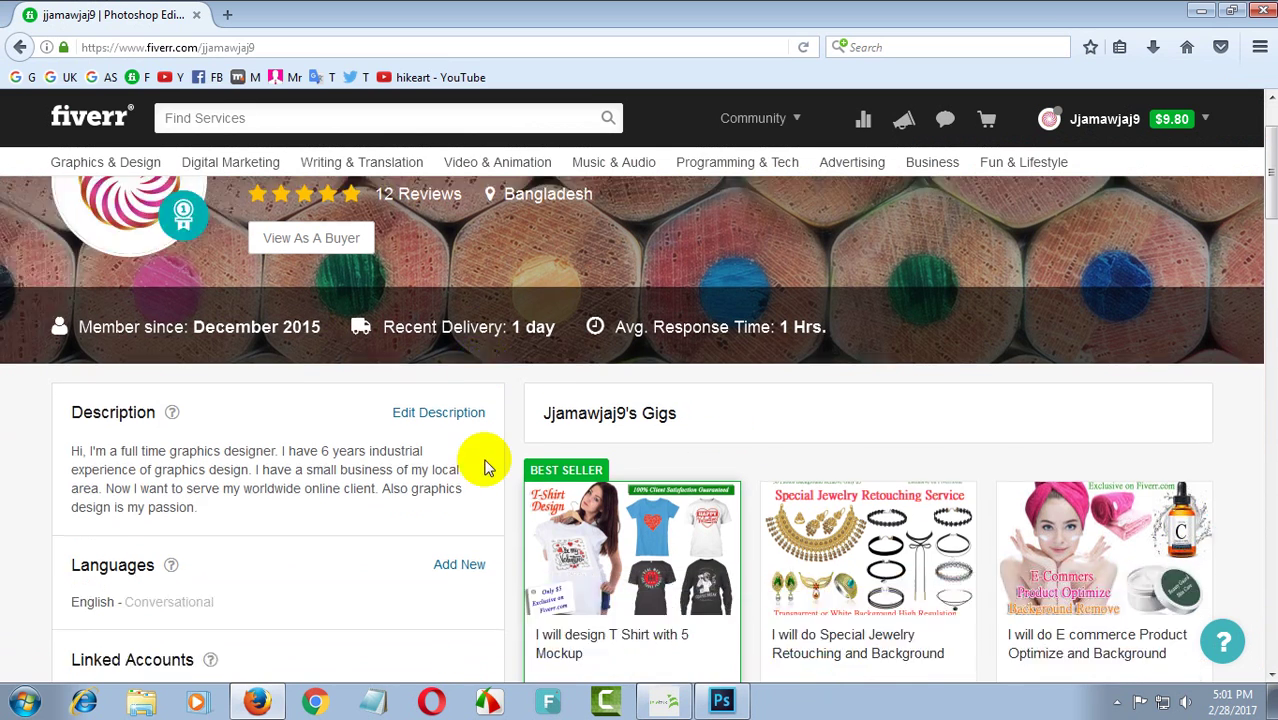
scroll(440, 460, up, 3)
scroll(372, 457, up, 1)
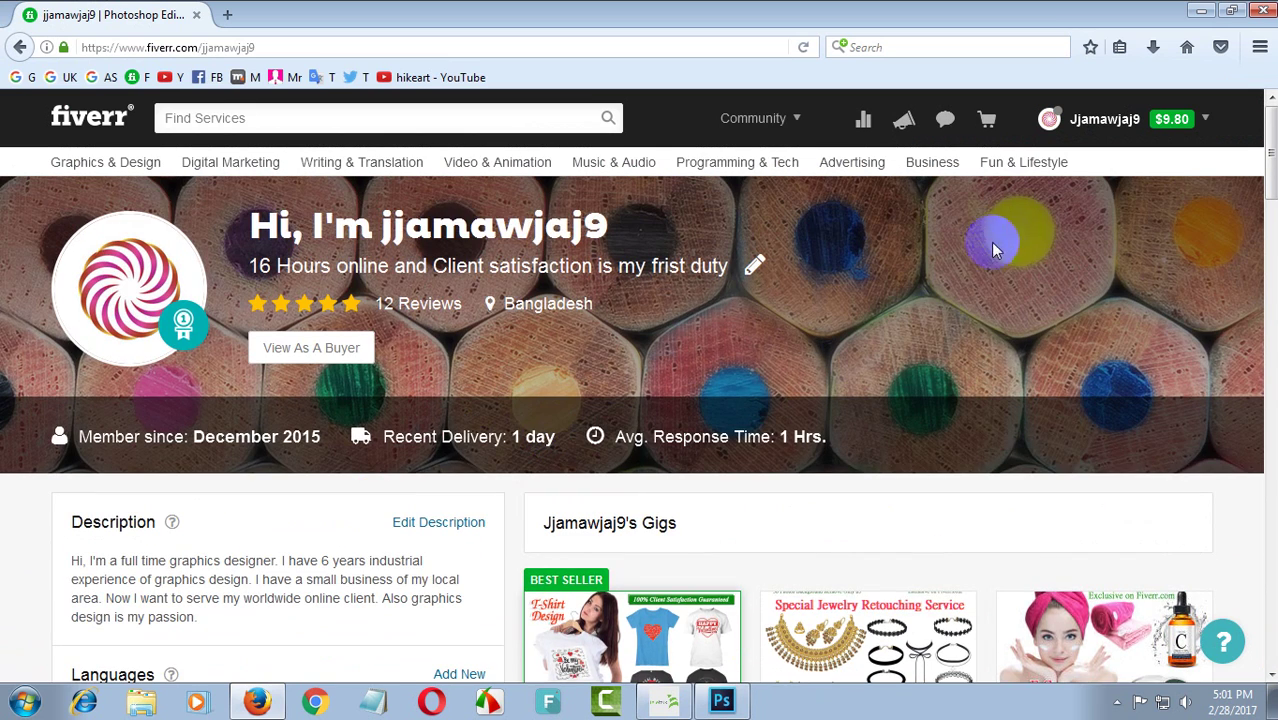
scroll(765, 390, down, 3)
scroll(790, 396, up, 3)
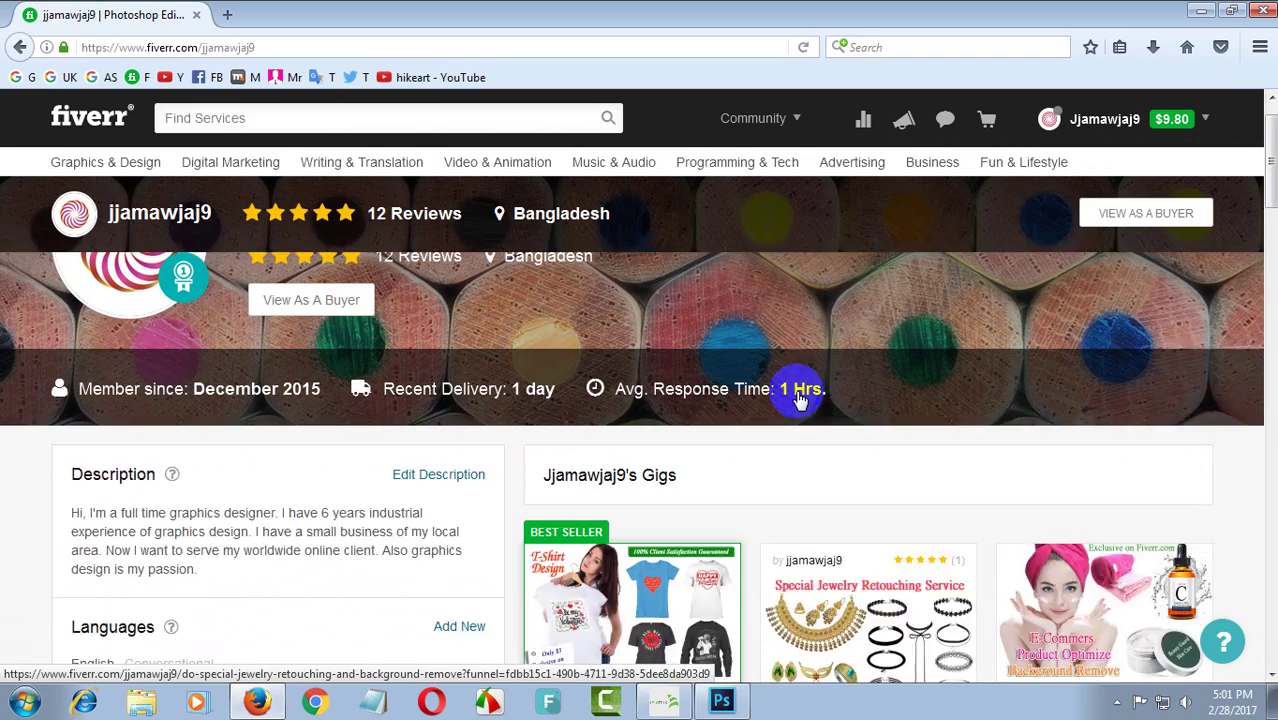